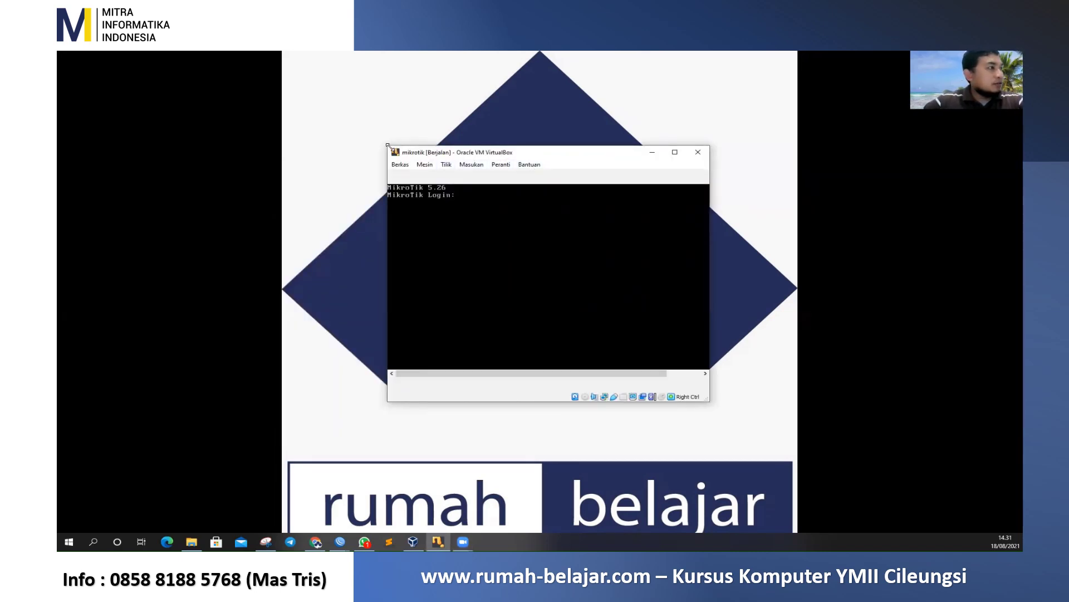
Enlarge the MikroTik virtual machine window and reposition it on the desktop
drag(389, 146, 282, 120)
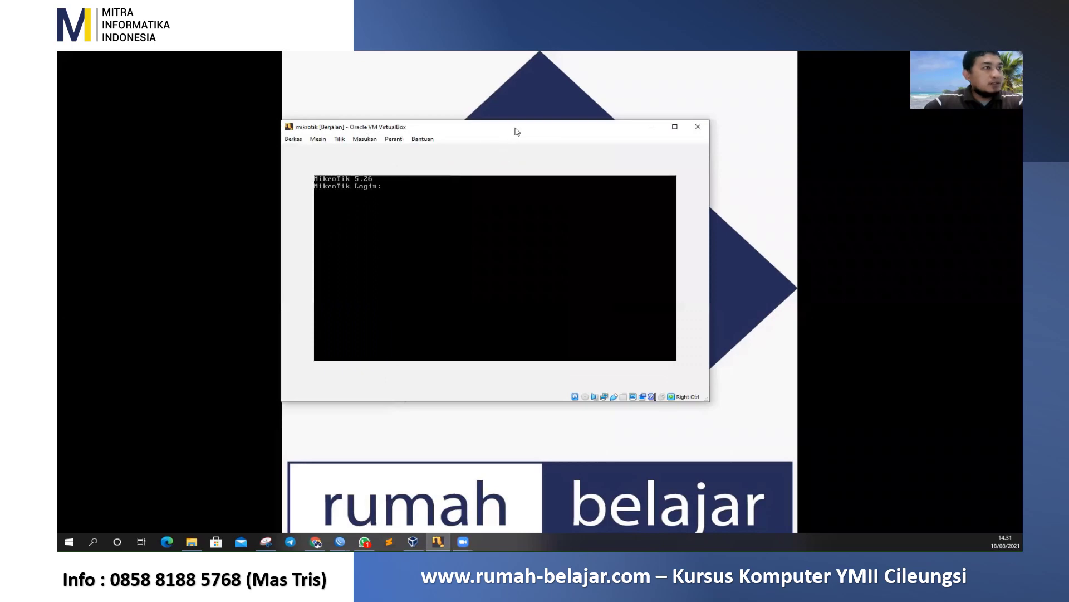
drag(517, 132, 620, 180)
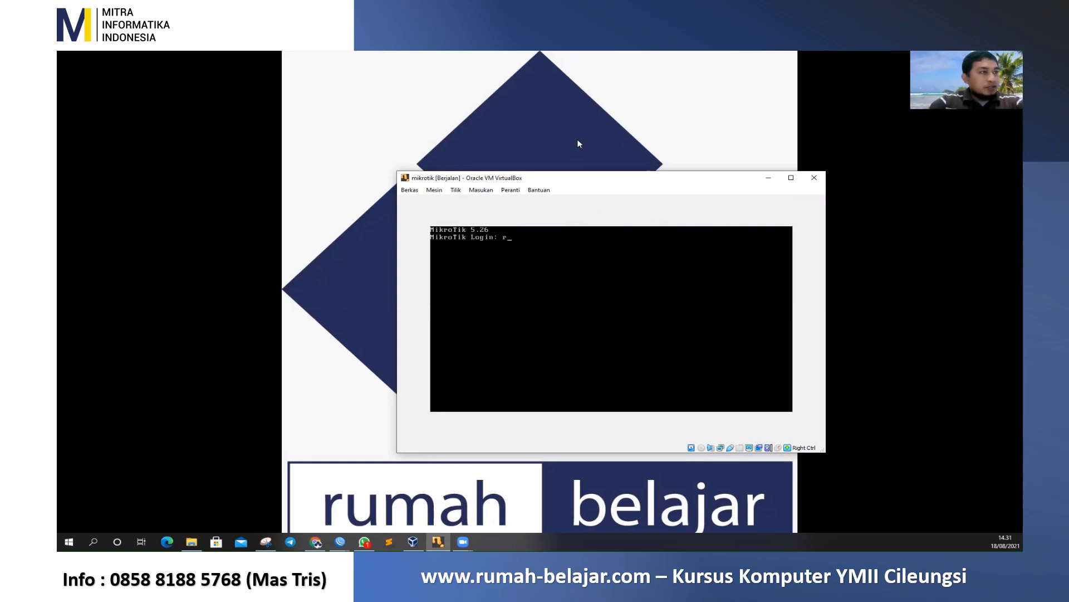
text(r)
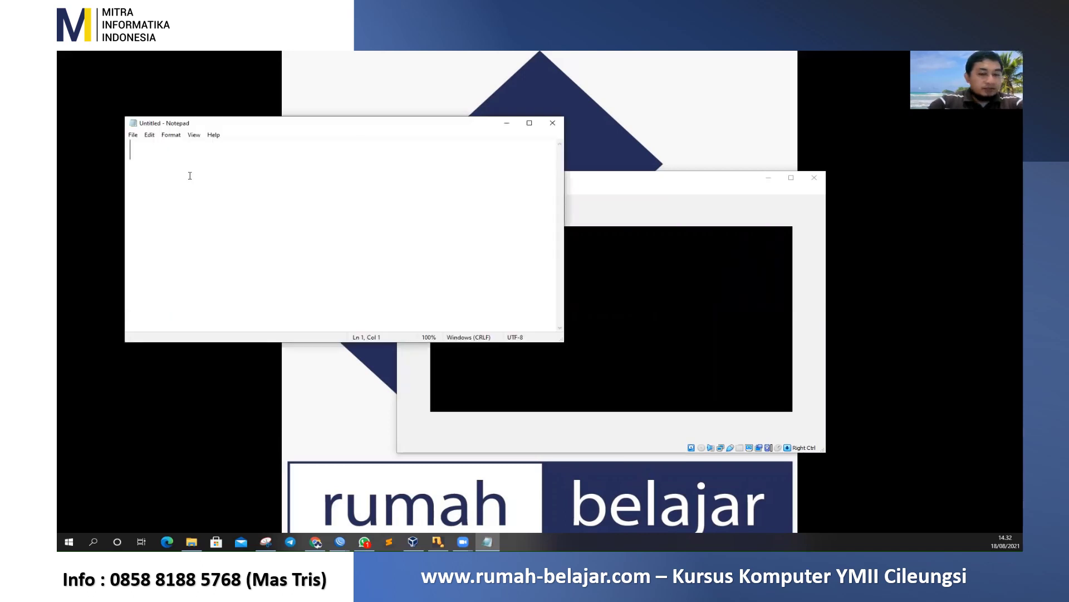
Write the heading "Mikrotik" in the empty Notepad document, followed by a blank line and the bullet "- Router"
text(Mikrotik)
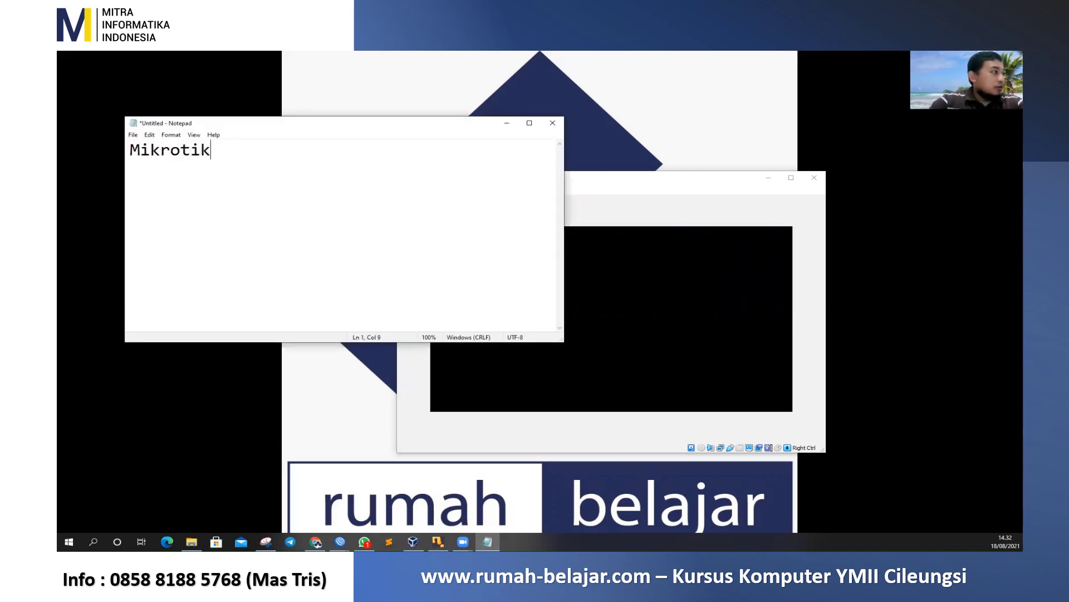
key(Return)
key(Return)
text(- Router)
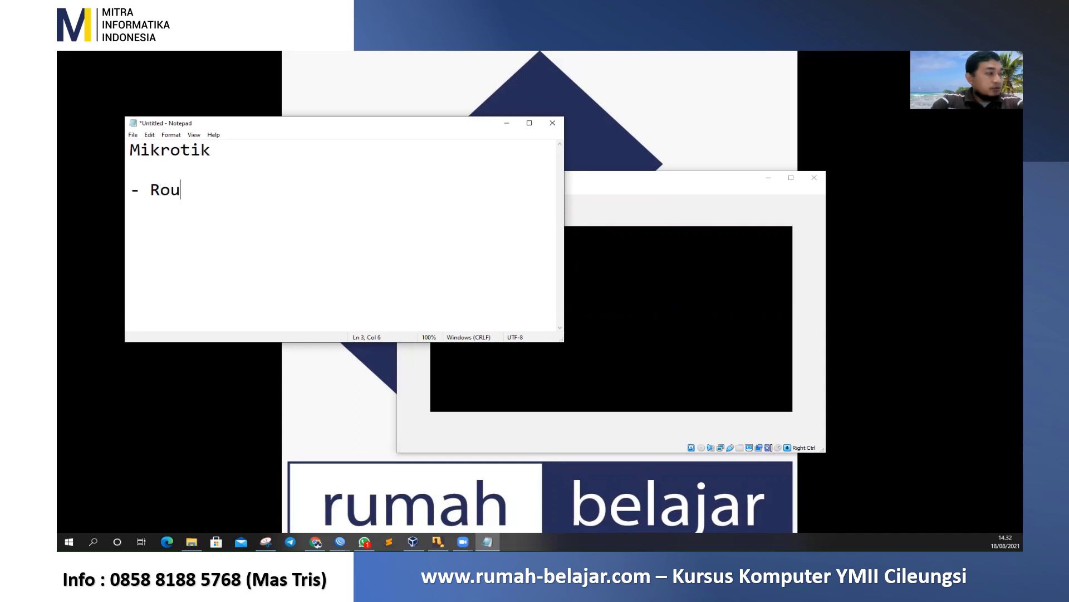
Add the bullet "- Bandwidth Manajemen" below the Router entry, correcting the spelling of both words
key(Return)
text(- )
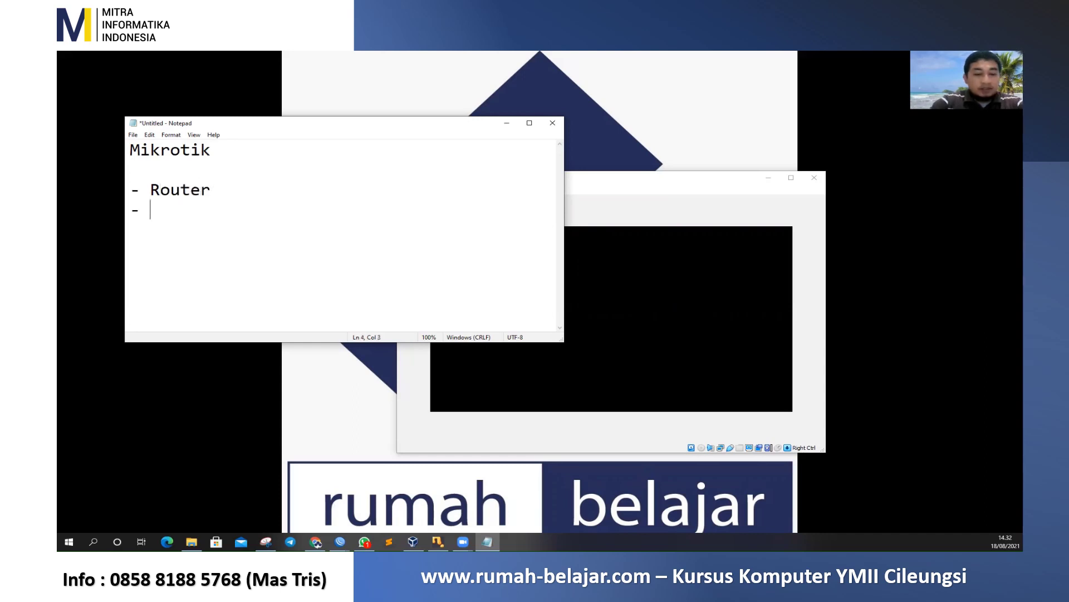
text(Bandwird)
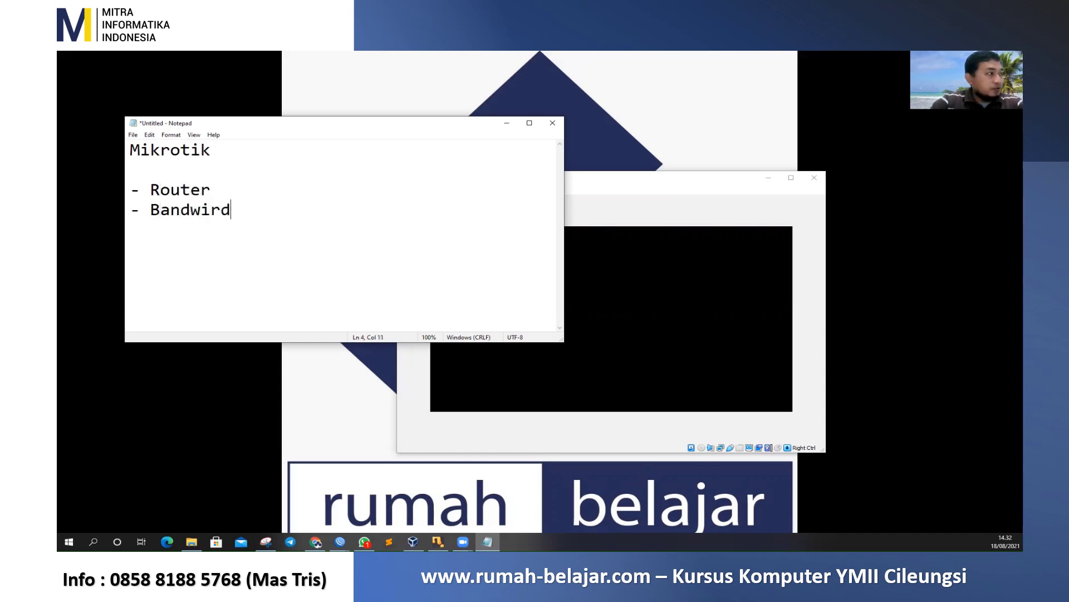
key(BackSpace)
key(BackSpace)
text(dt Ma)
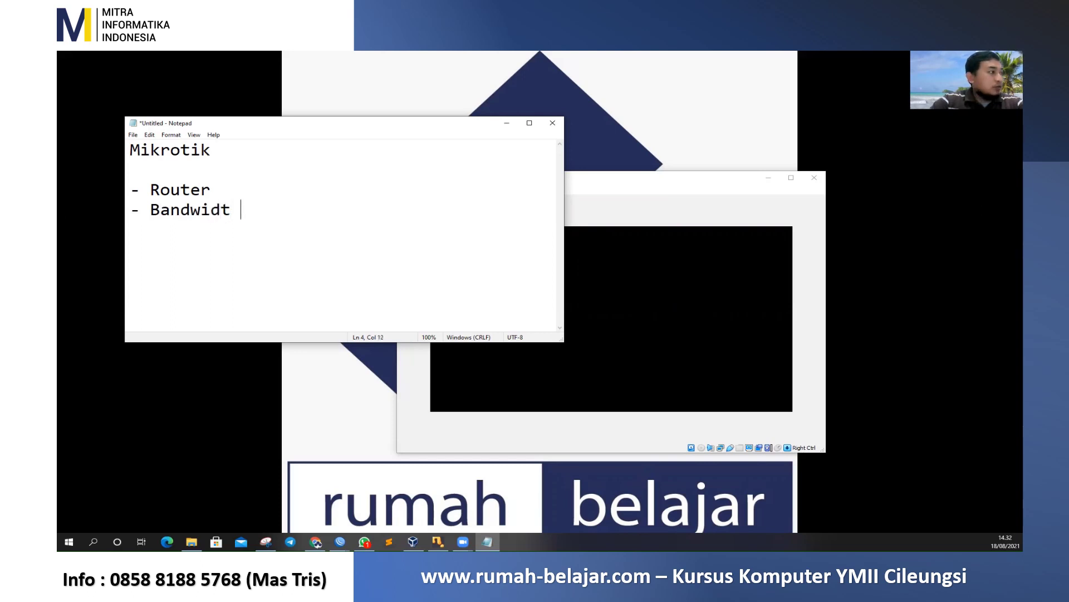
key(BackSpace)
key(BackSpace)
key(BackSpace)
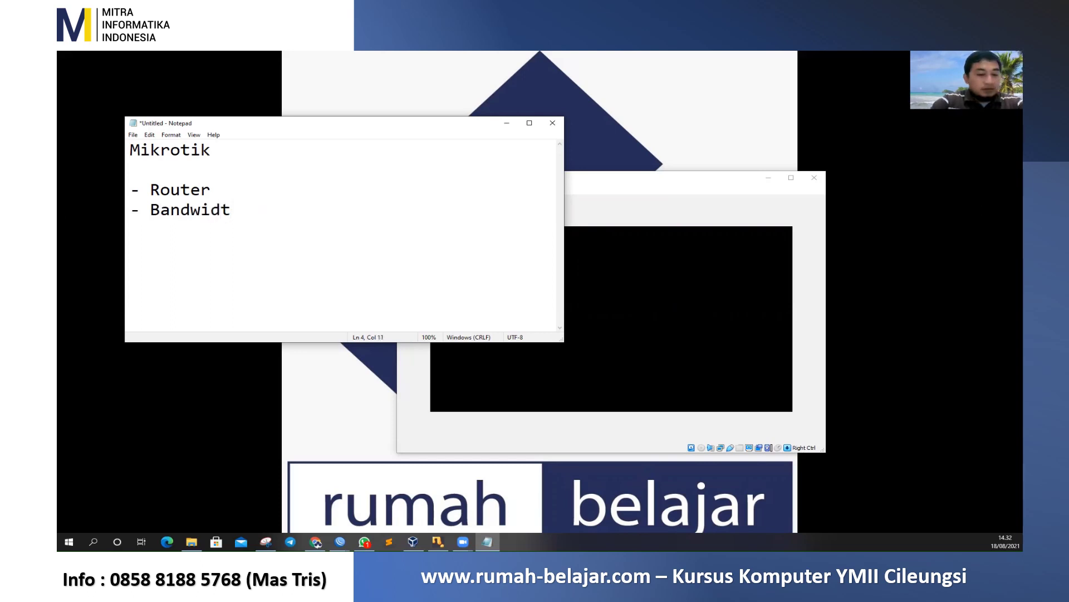
text(h Manahemen)
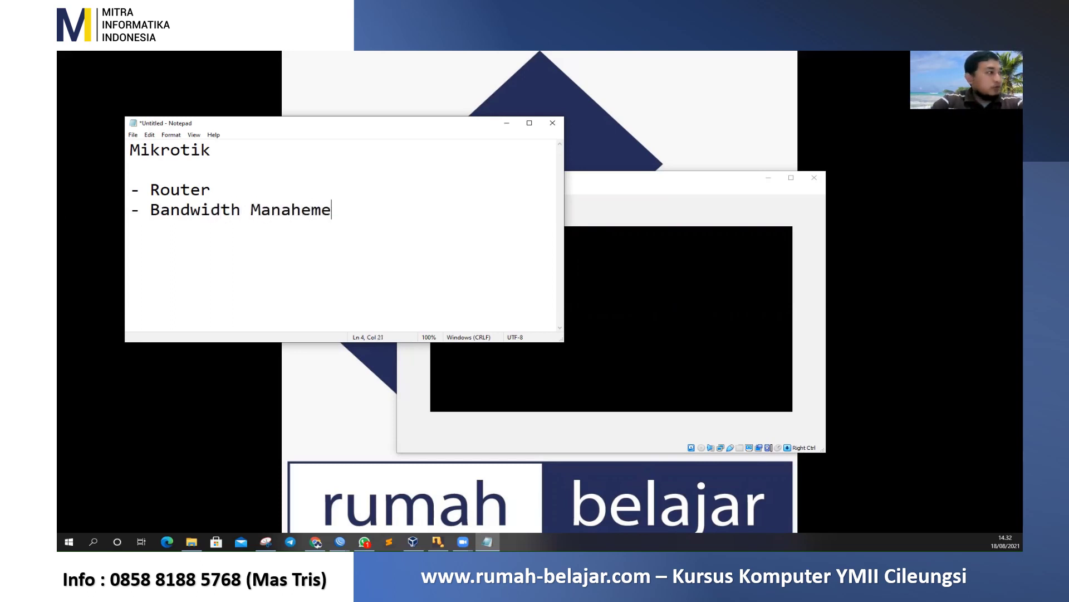
key(BackSpace)
key(BackSpace)
key(BackSpace)
key(BackSpace)
key(BackSpace)
text(jemen)
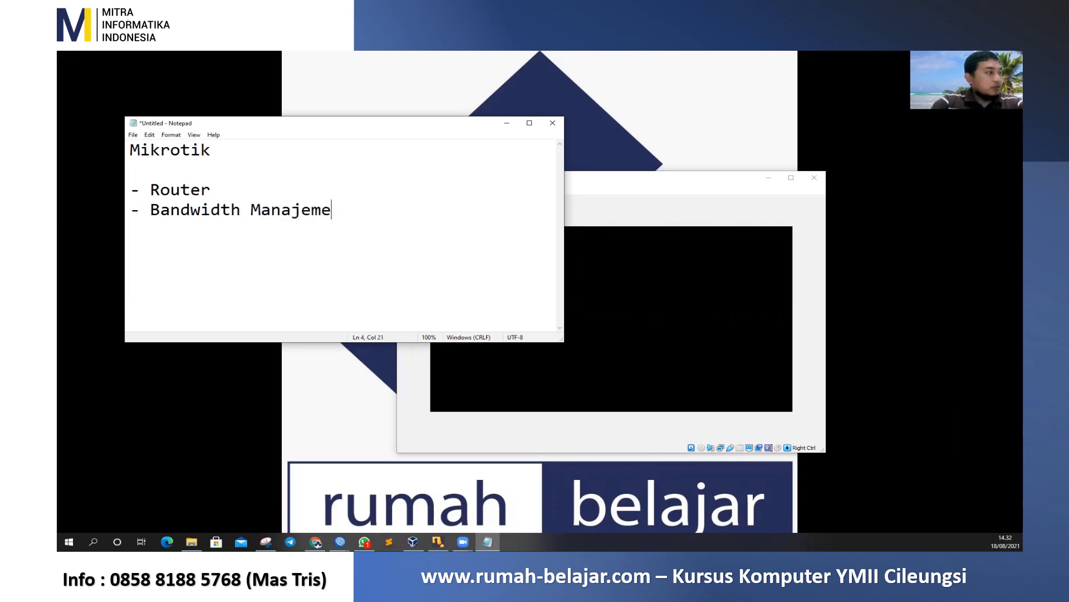
Add the bullets "- Firewall" and "- Hotspot" to the end of the Mikrotik list
key(Return)
text(-)
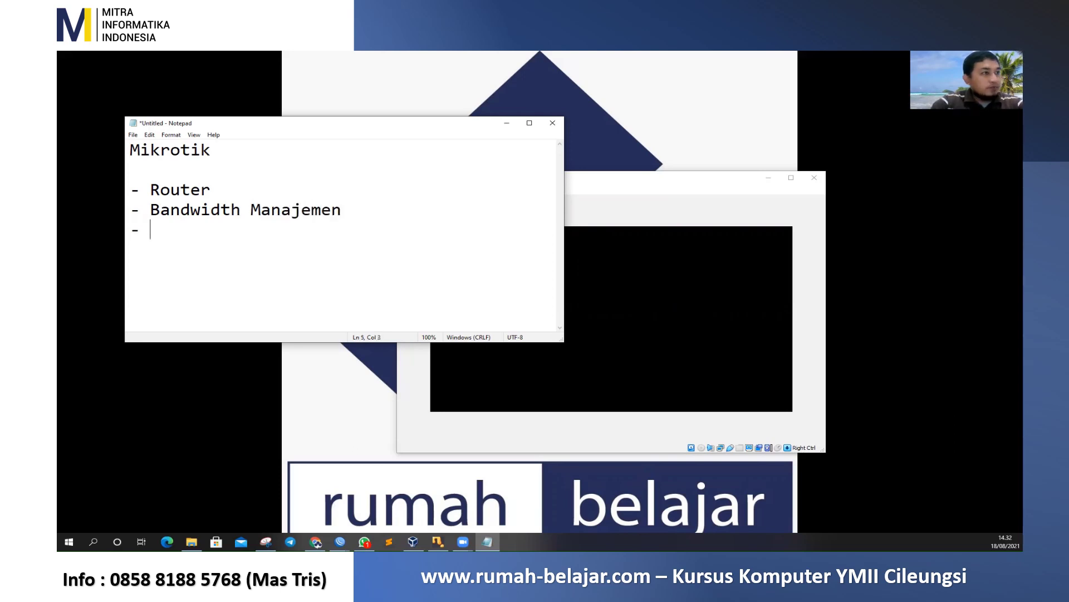
text( Firewall)
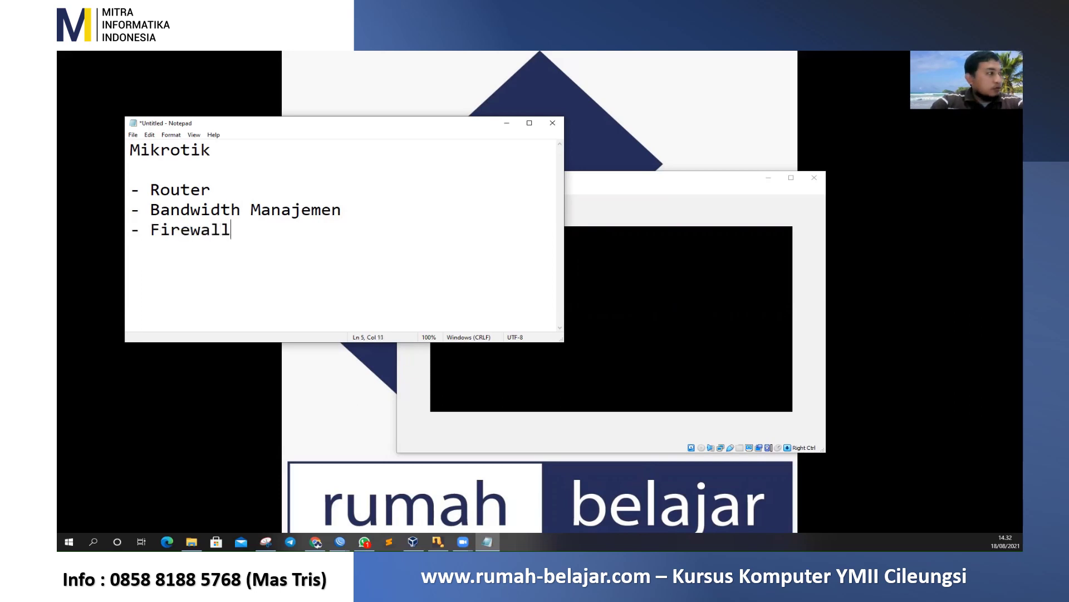
key(Return)
text(-)
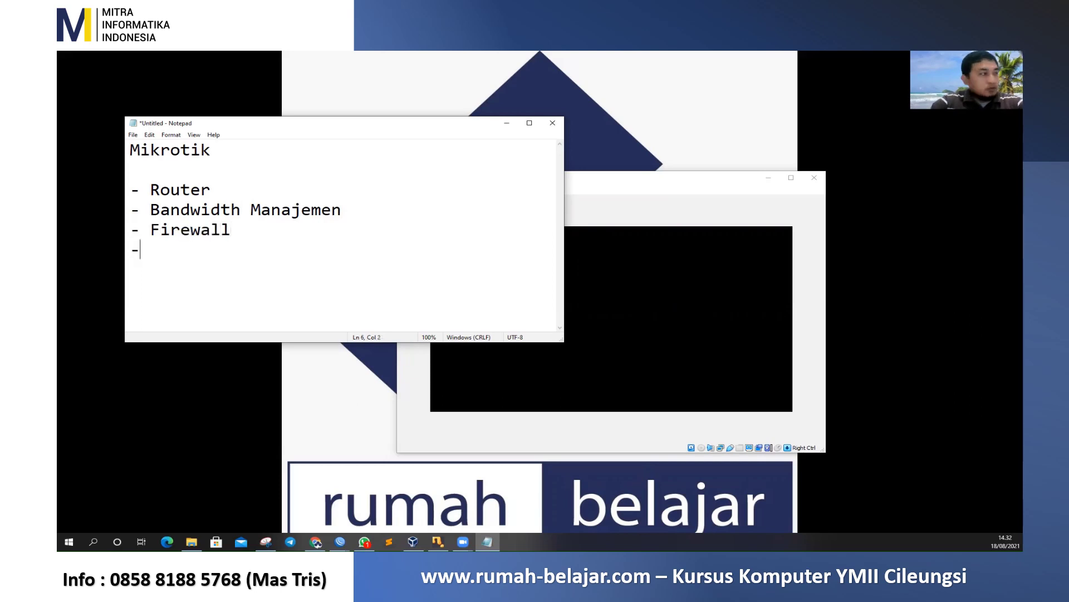
text( Hotspot)
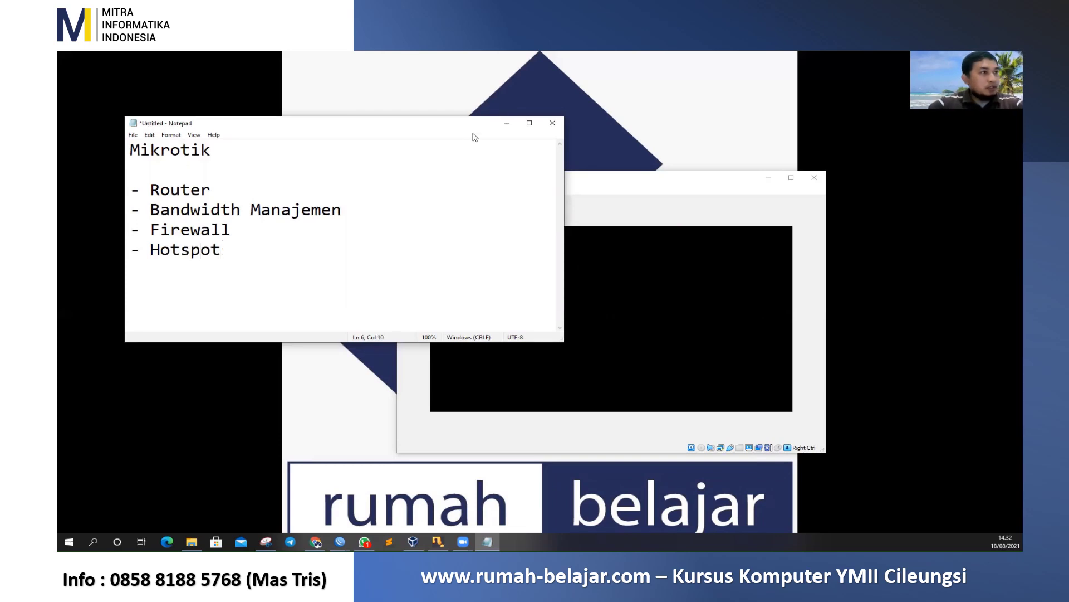
Switch to the MikroTik virtual machine, enlarge its window and log in as admin with a blank password, continuing through the notices to the command prompt
click(633, 190)
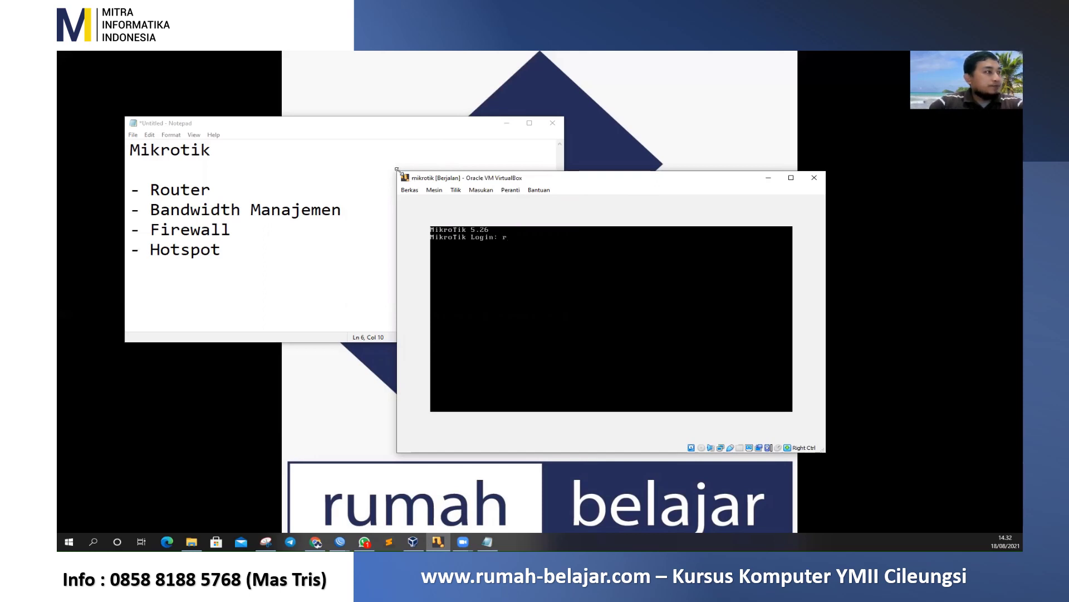
drag(398, 169, 243, 86)
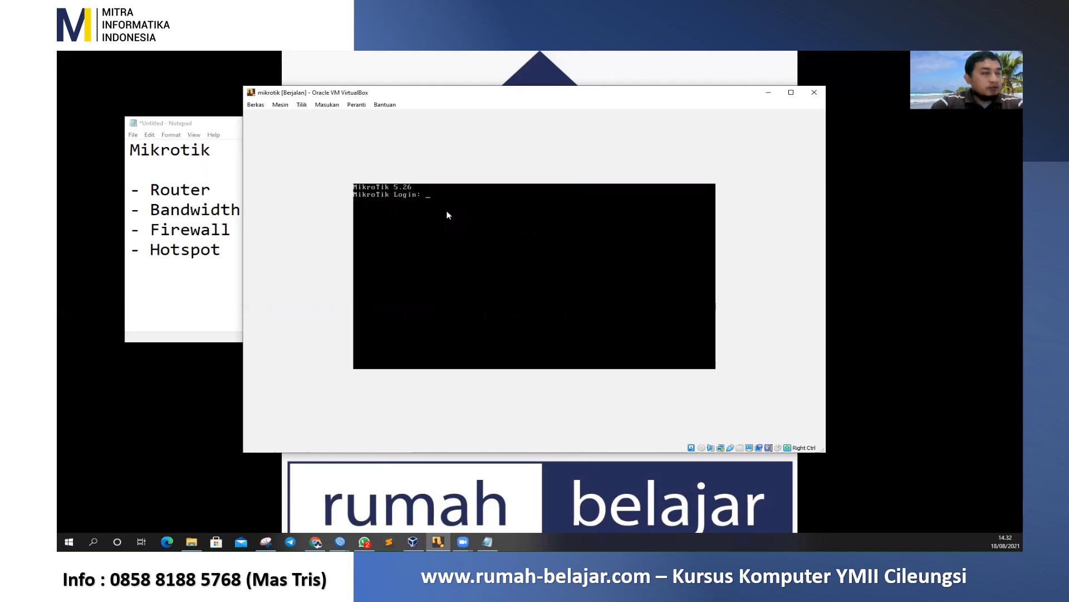
text(admi)
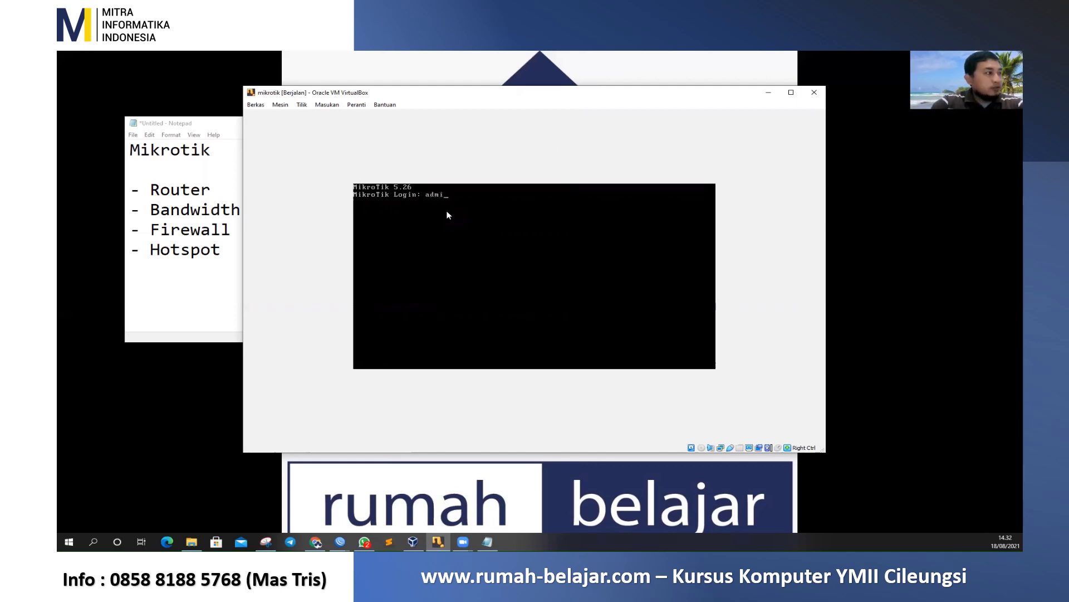
text(n)
key(Return)
key(Return)
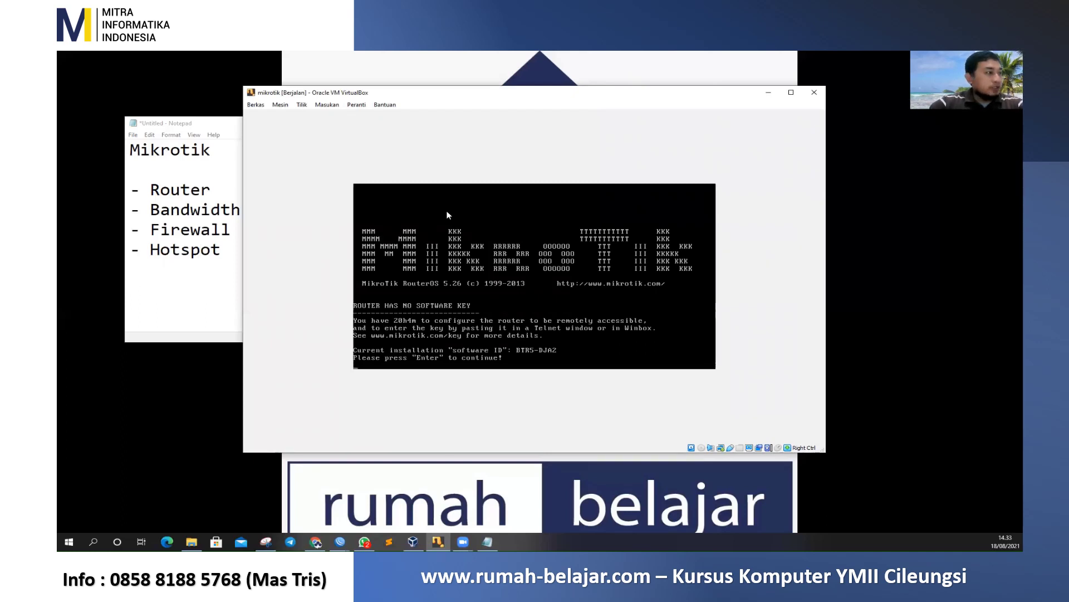
key(Return)
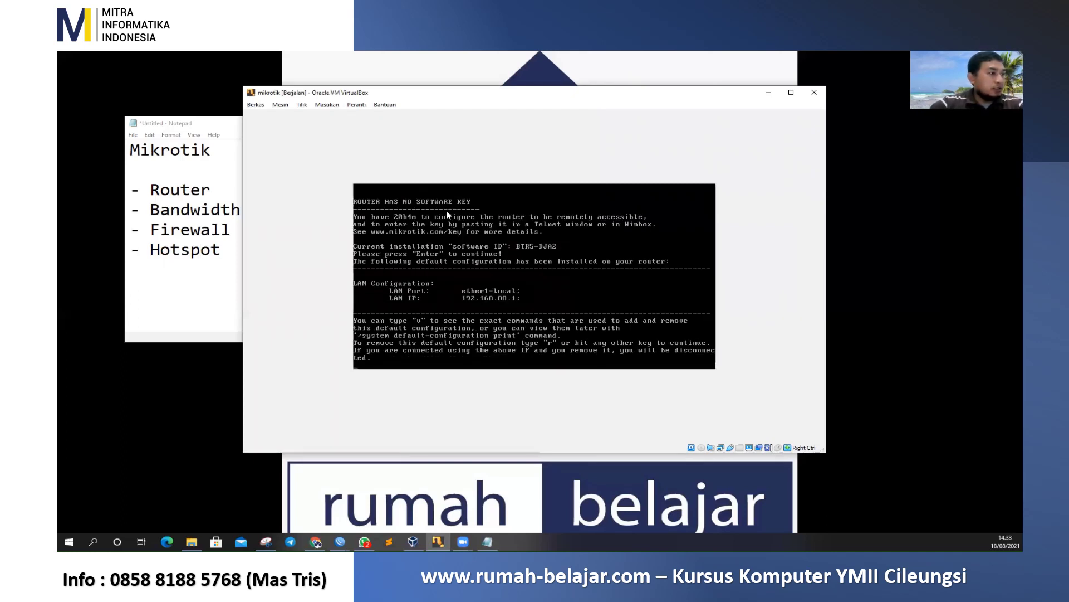
key(Return)
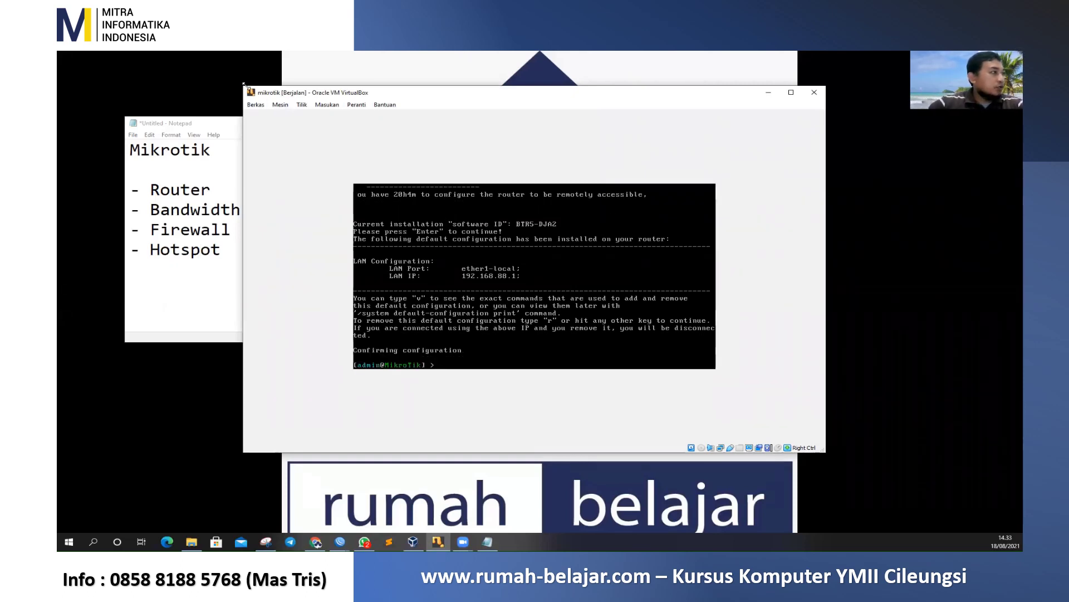
Enlarge the virtual machine window further and place the Notepad notes beside the console text
drag(243, 84, 173, 50)
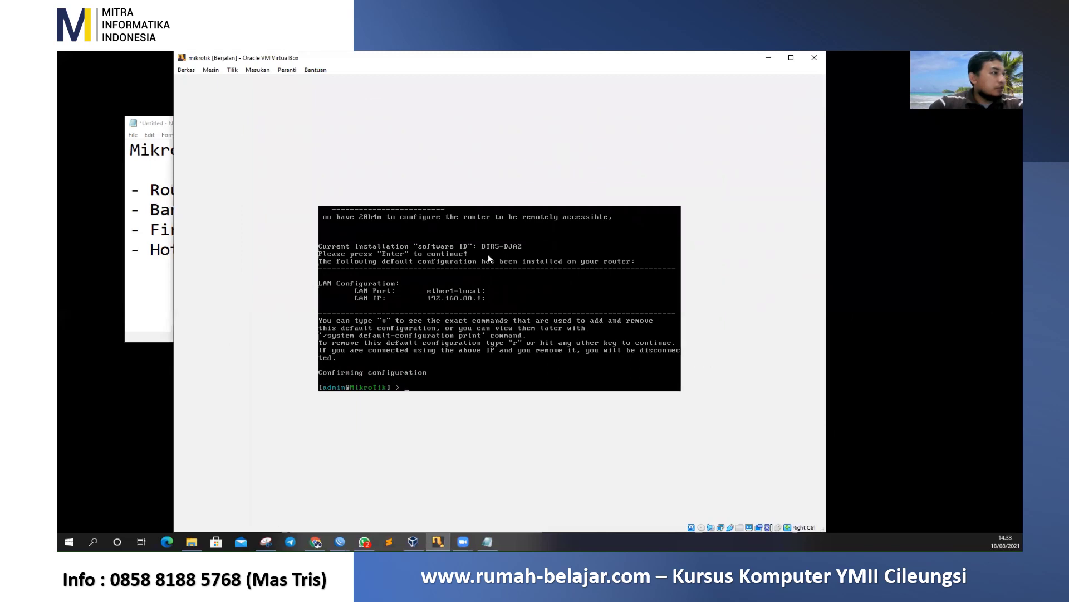
click(148, 250)
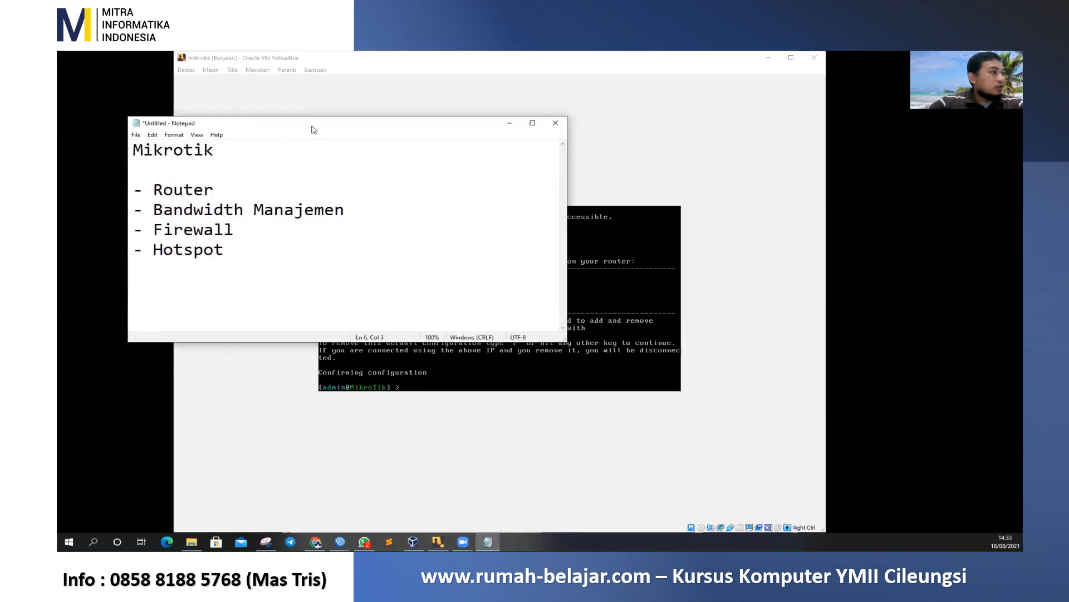
drag(314, 129, 732, 257)
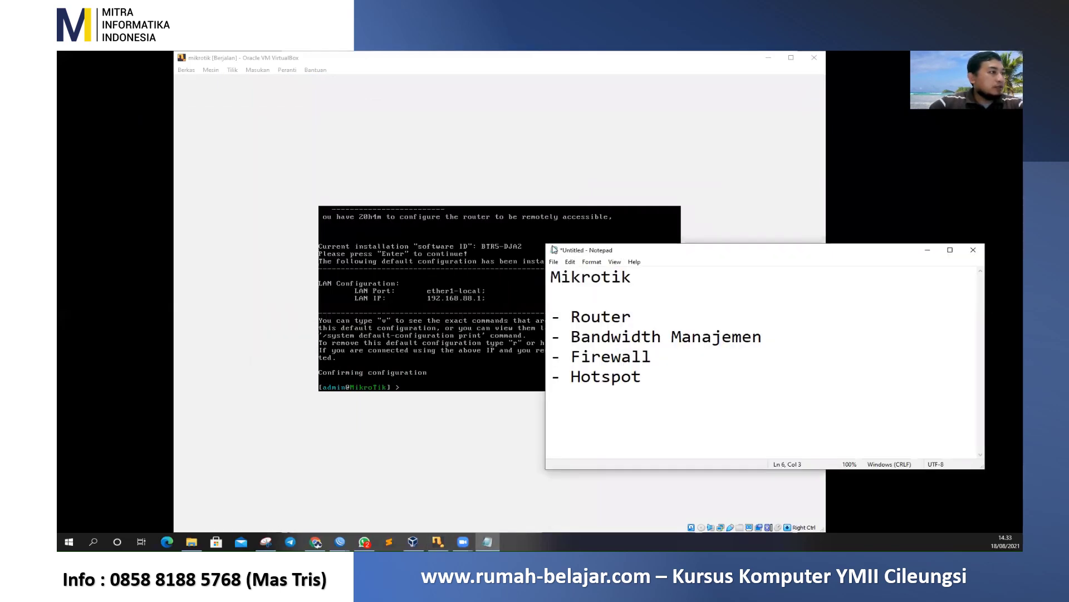
Add a "Nama Router" section with the bullet "- System Identity" below the Hotspot entry, leaving a blank line between them
click(666, 384)
key(Return)
key(Return)
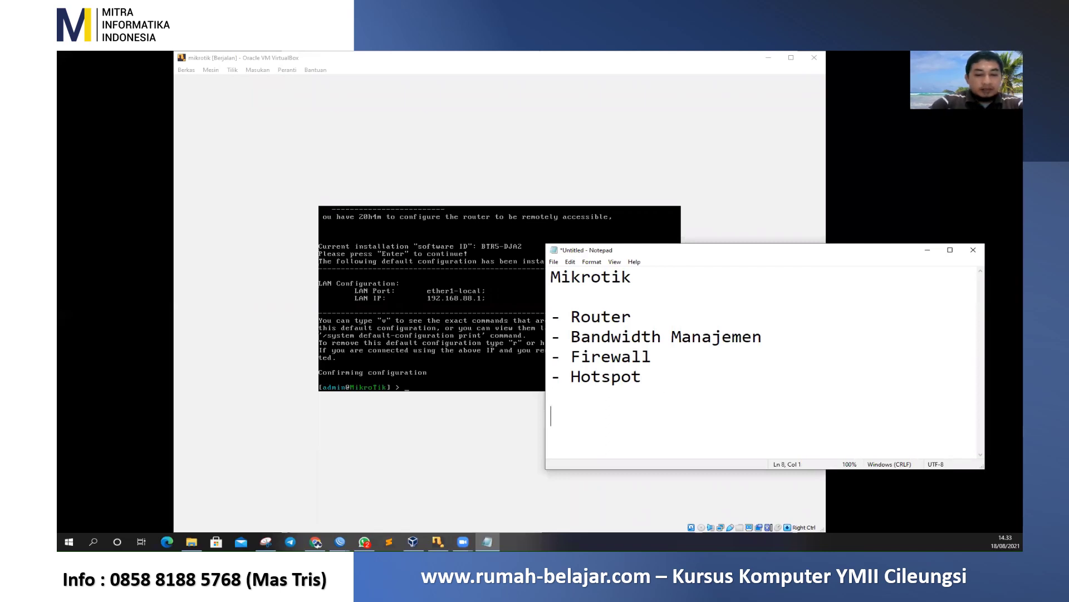
text(Nama Ro)
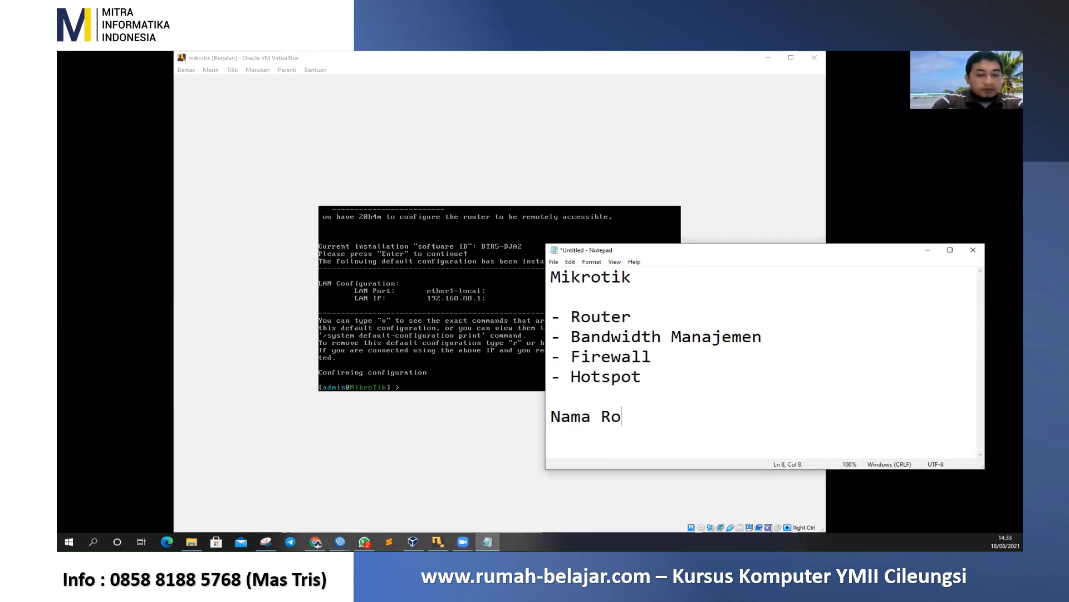
text(uter)
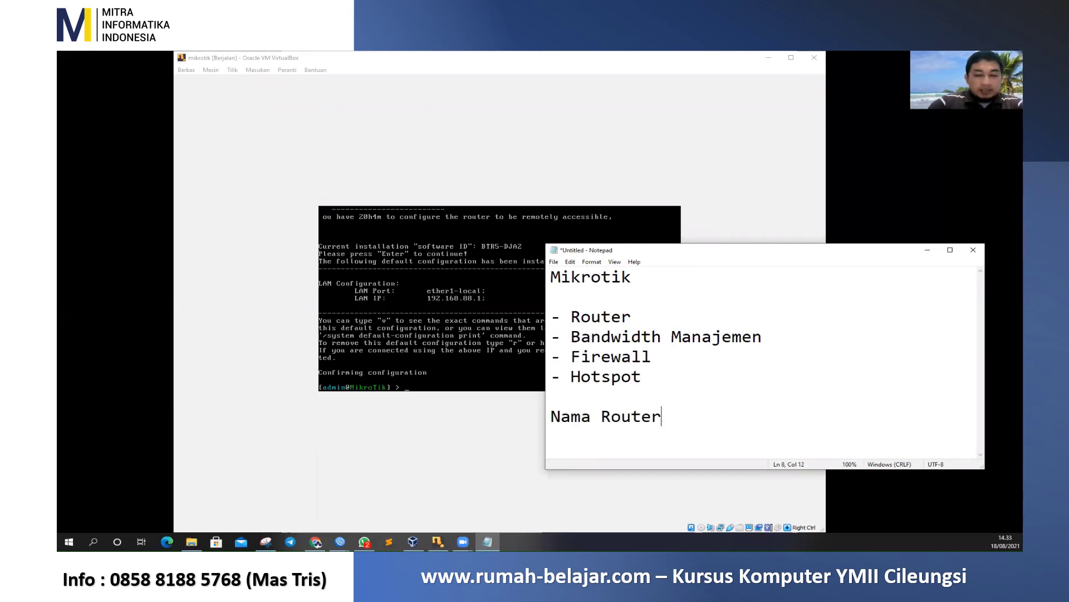
key(Return)
text(- Sys)
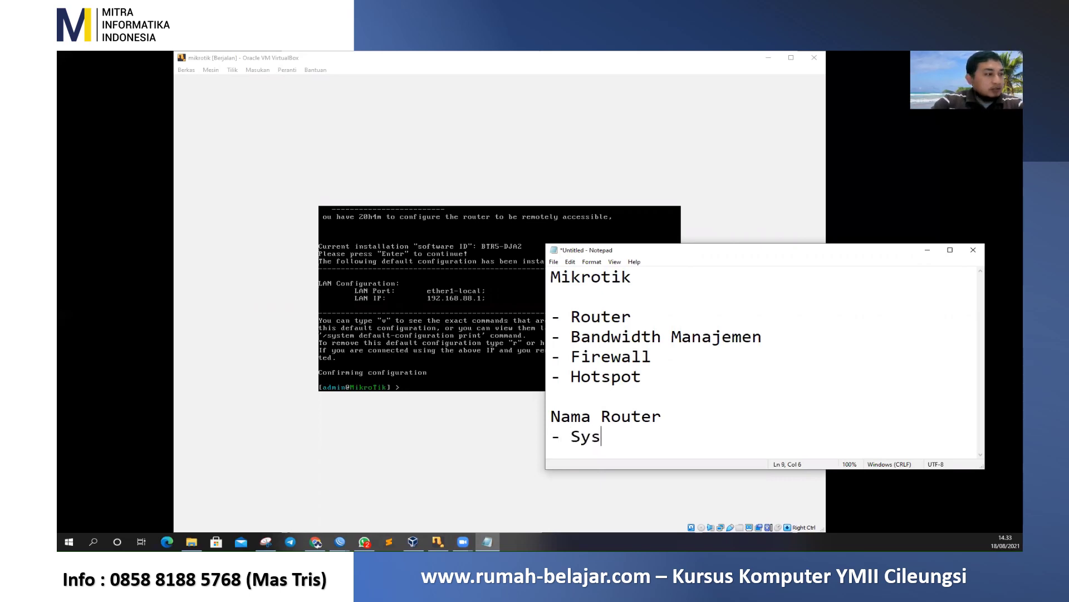
text(tem Idend)
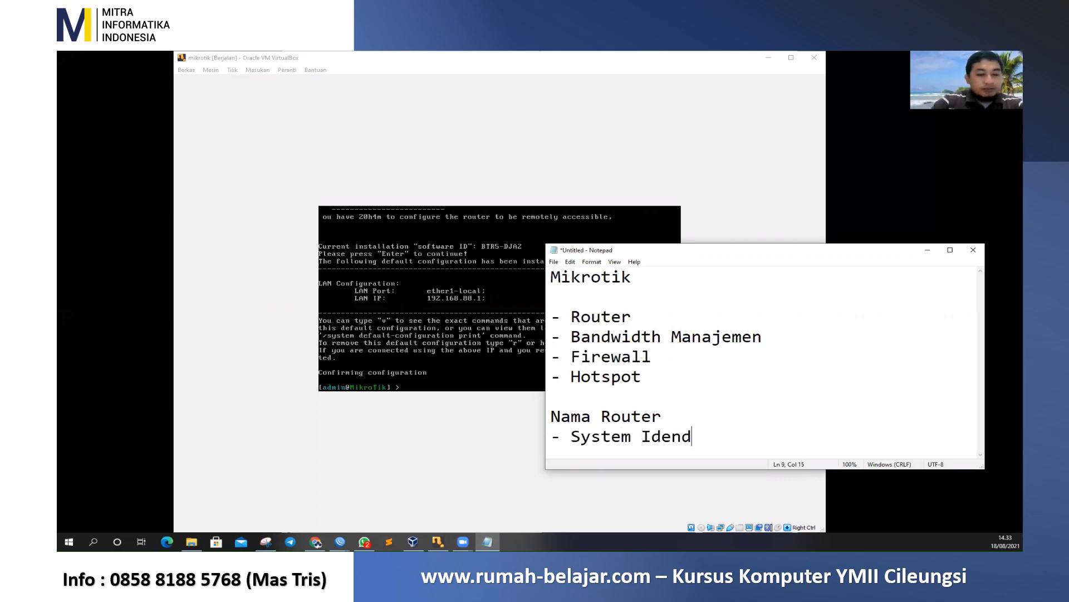
key(BackSpace)
text(tity)
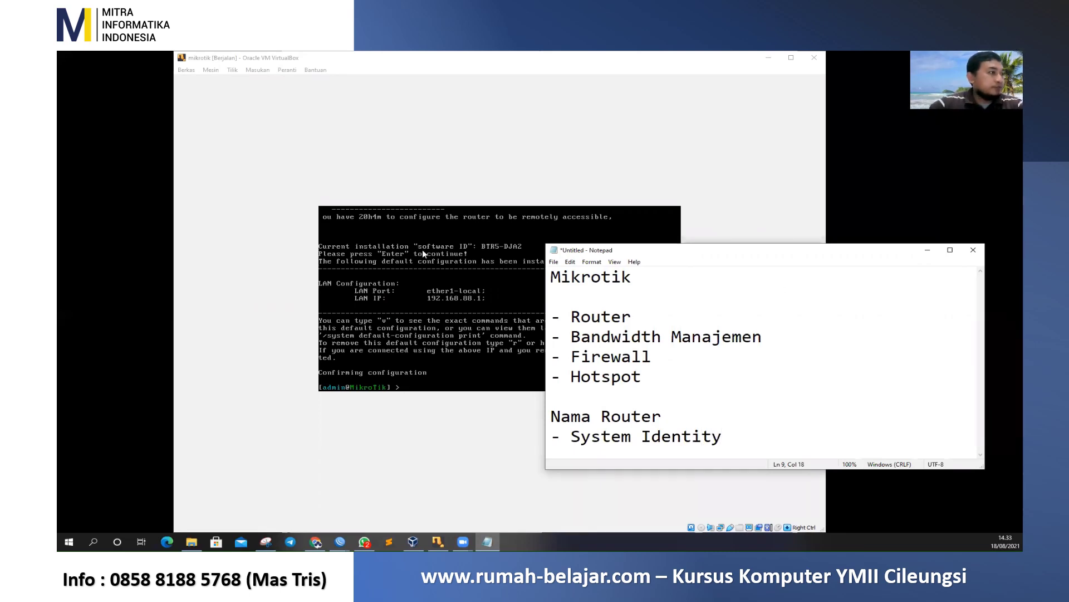
Switch to the MikroTik virtual machine console, enter the system identity level and print the router's current name with pr
click(401, 276)
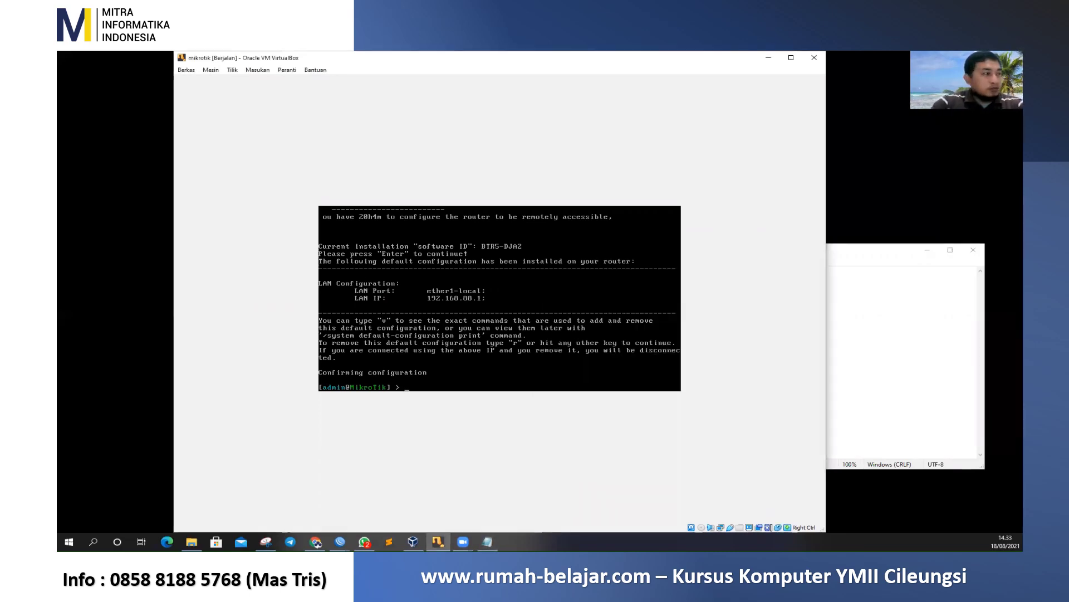
text(system)
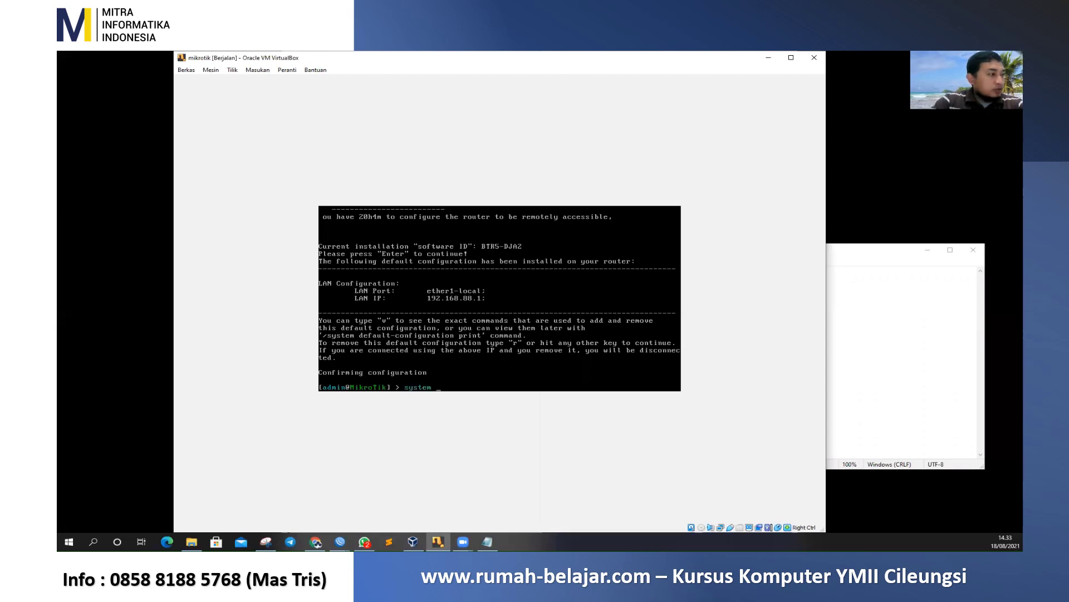
key(BackSpace)
key(BackSpace)
key(BackSpace)
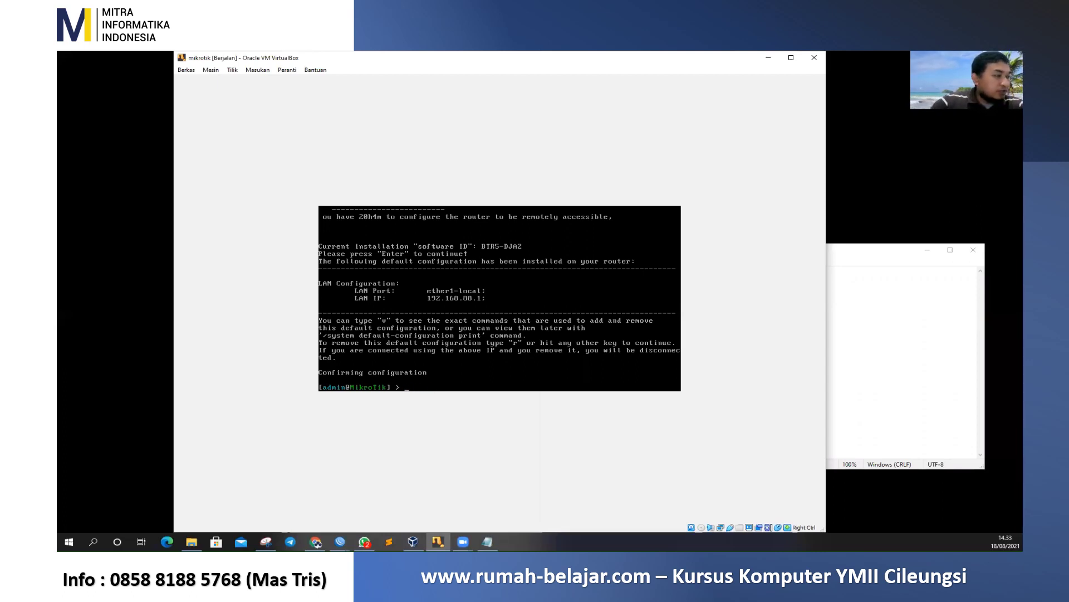
text(sy)
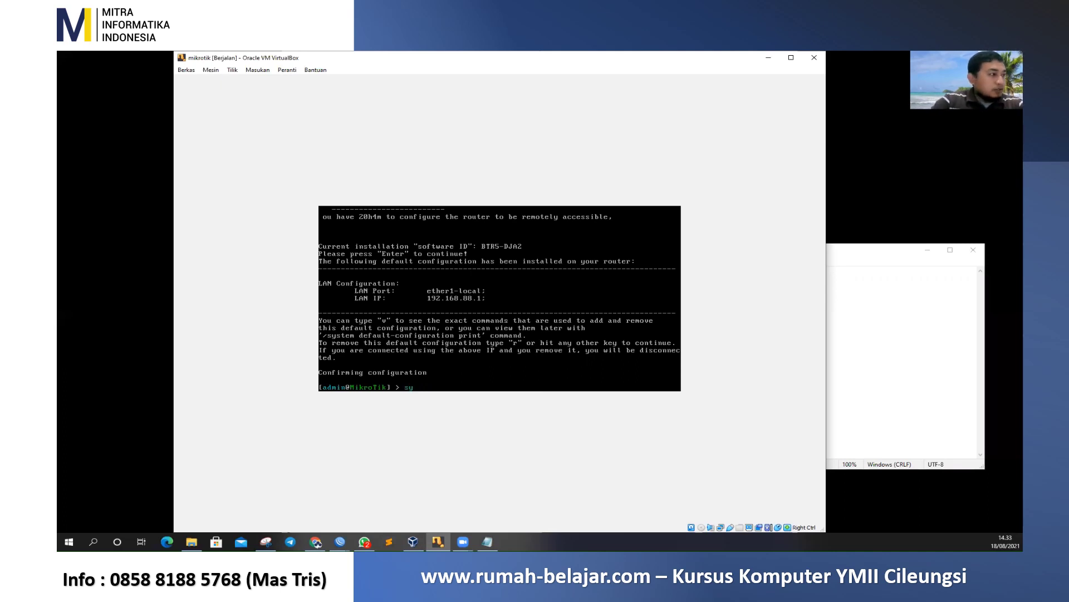
text(stem)
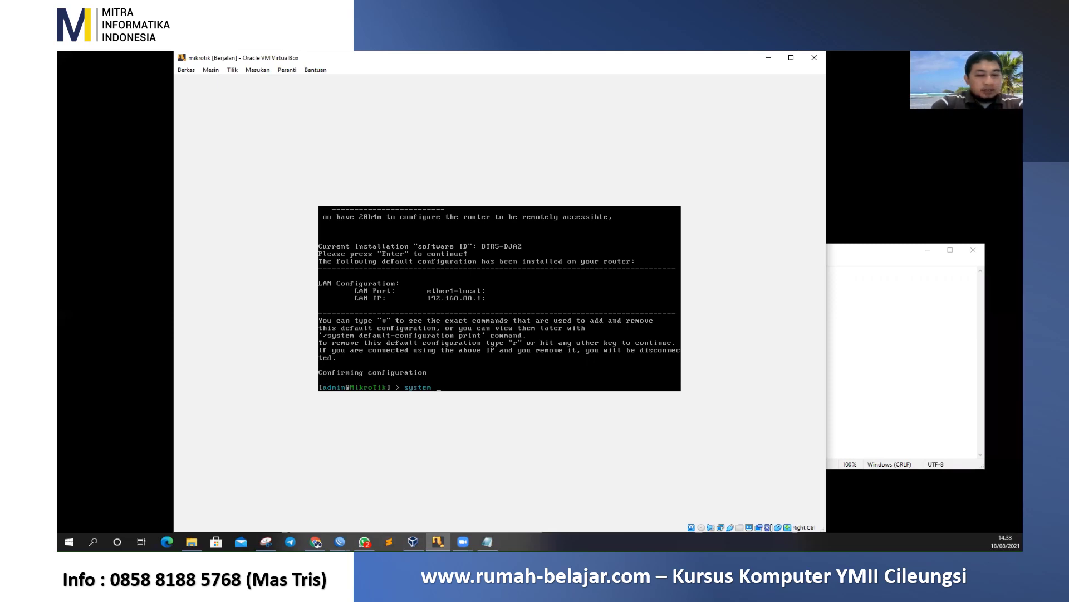
text(identity)
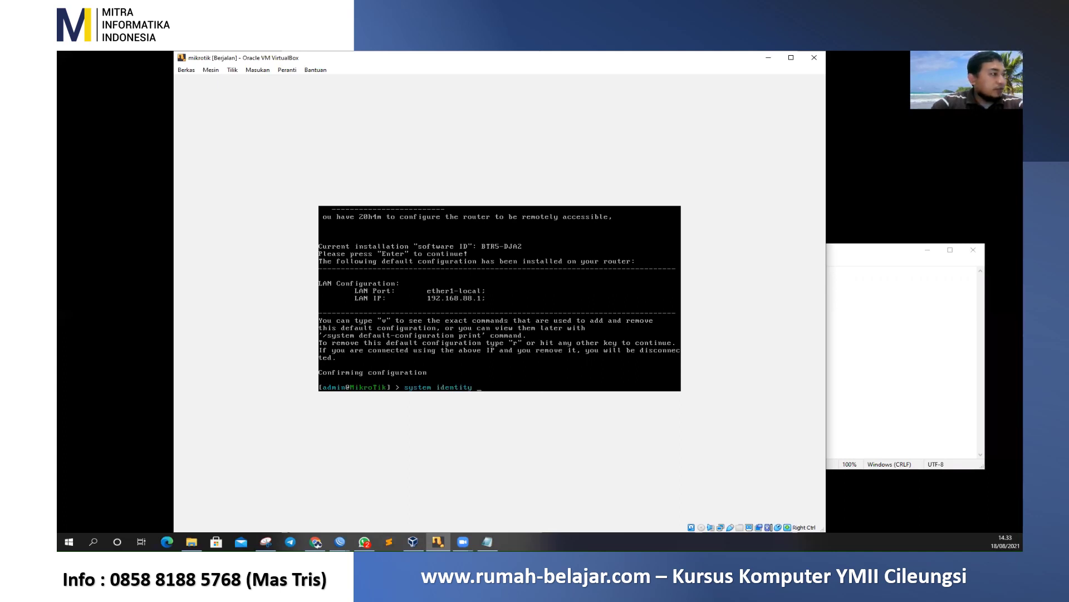
key(Return)
text(pr)
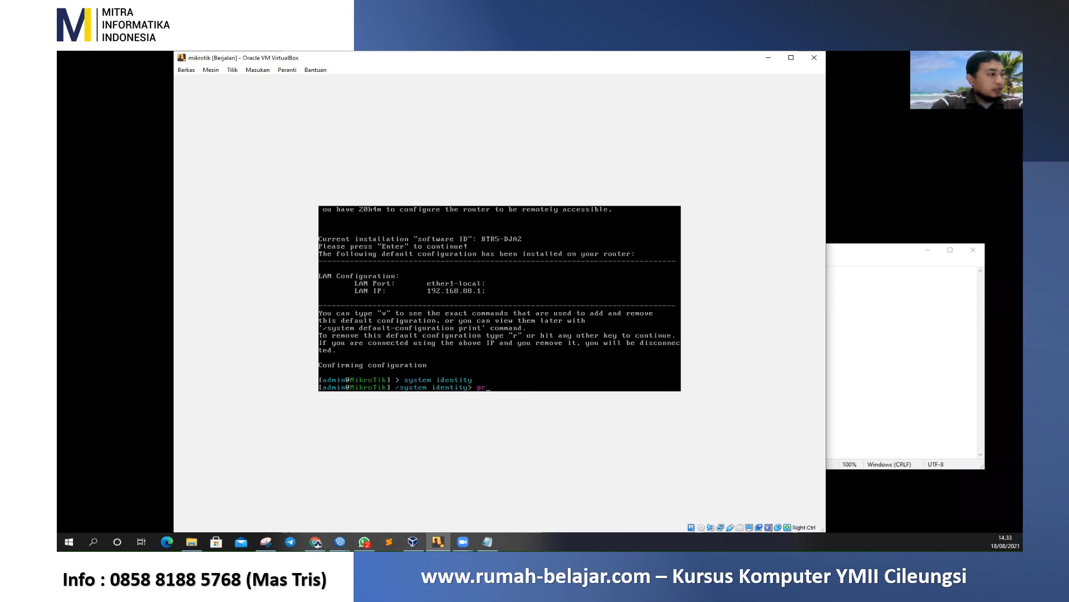
key(Return)
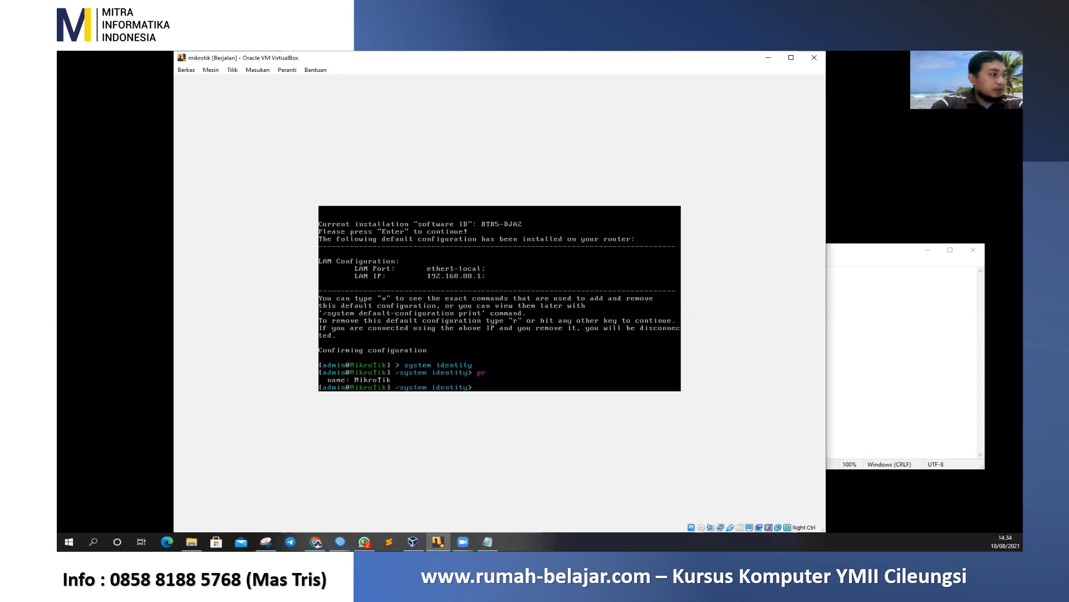
Set the router's identity name to Router_Kursus_Komputer_YMII
text(set)
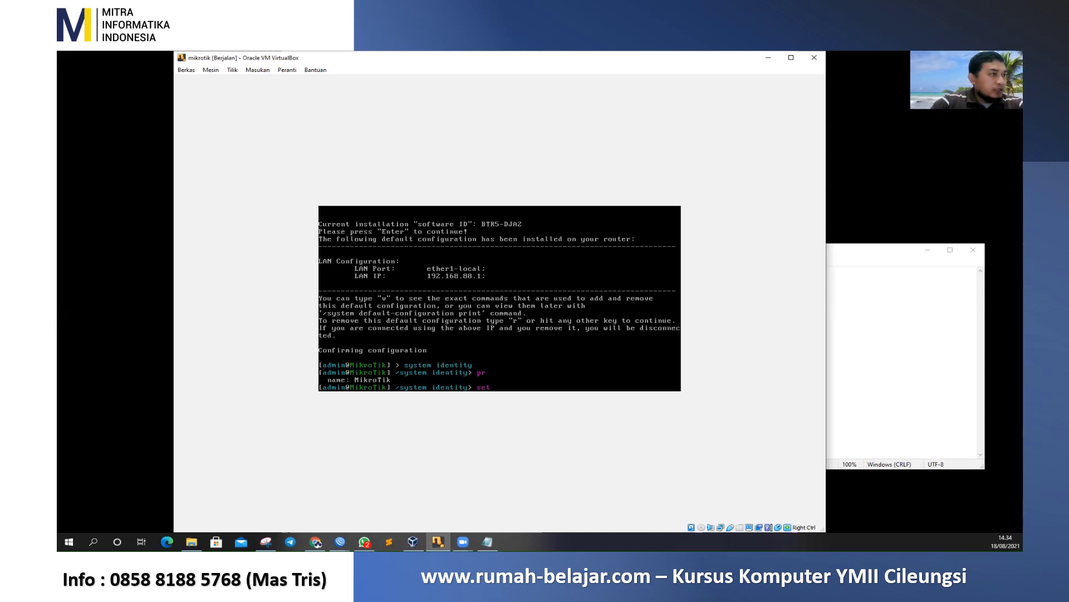
text( name=)
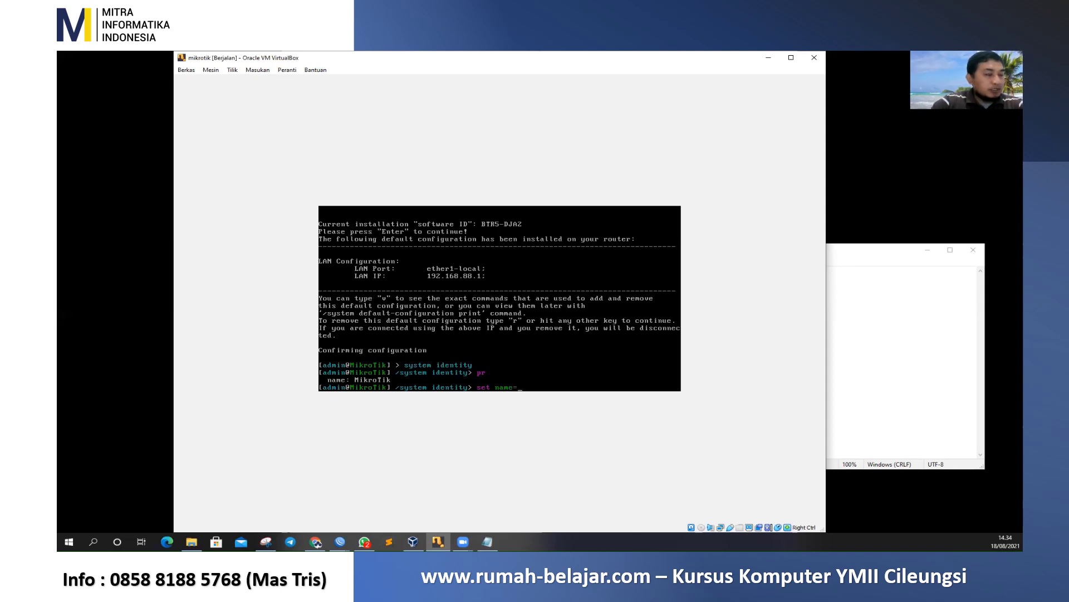
text(Router)
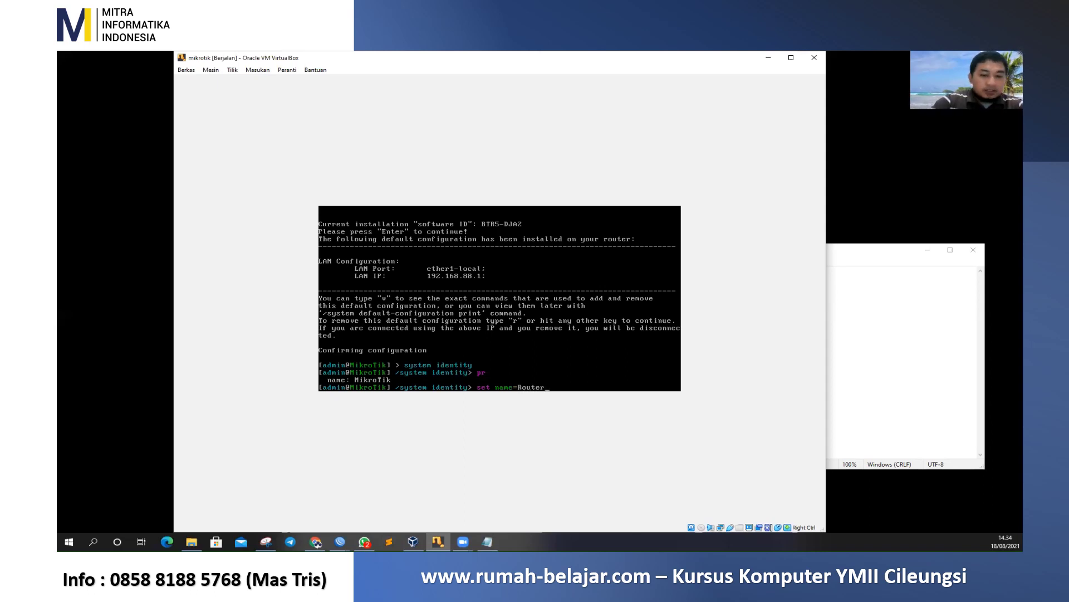
text(_Kursus)
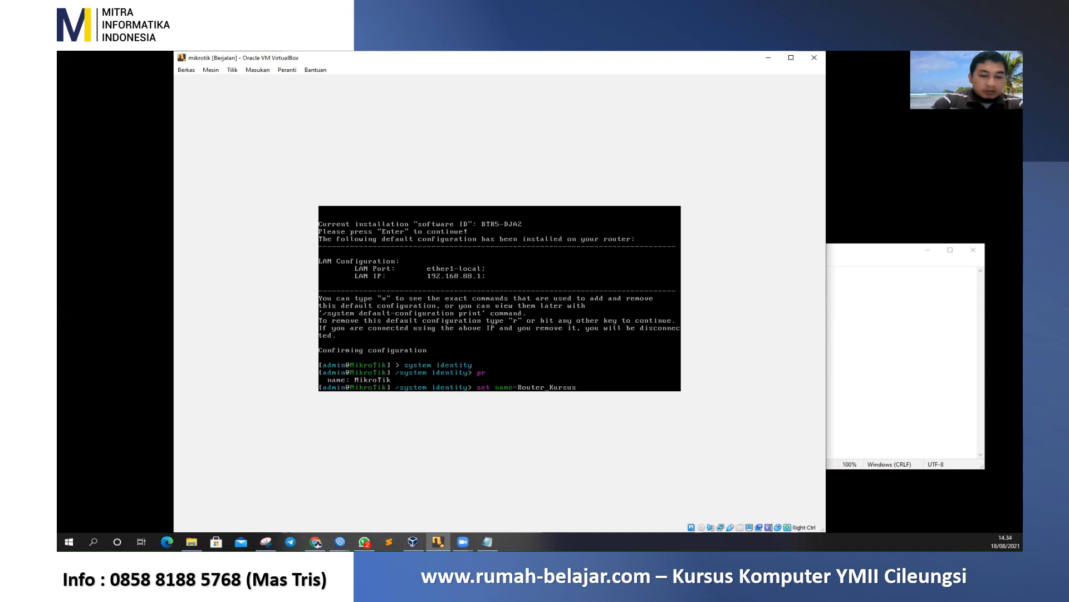
text(_Kompu)
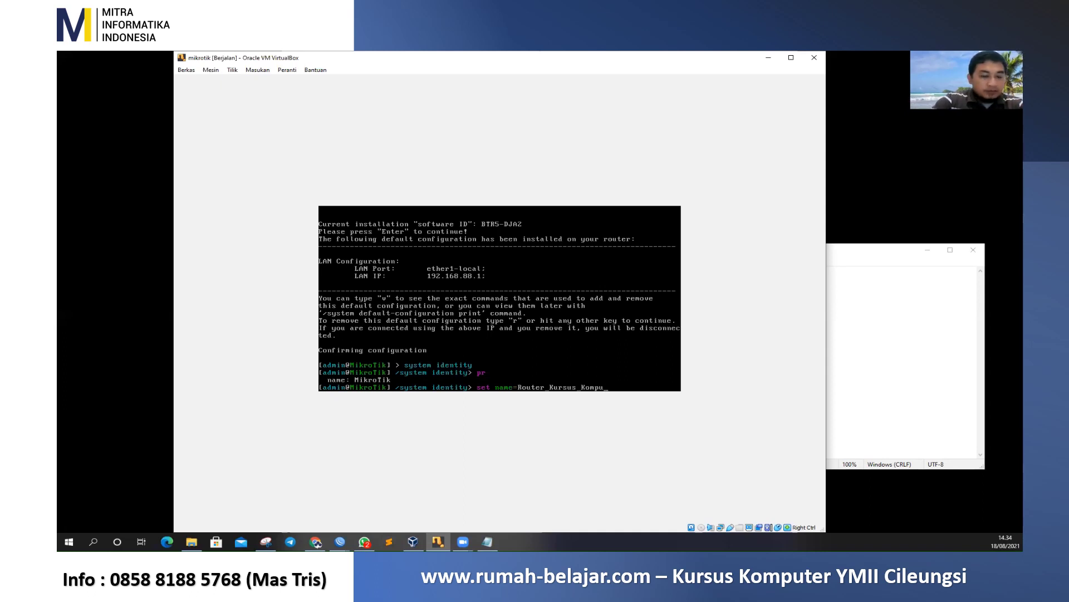
text(ter_YMI)
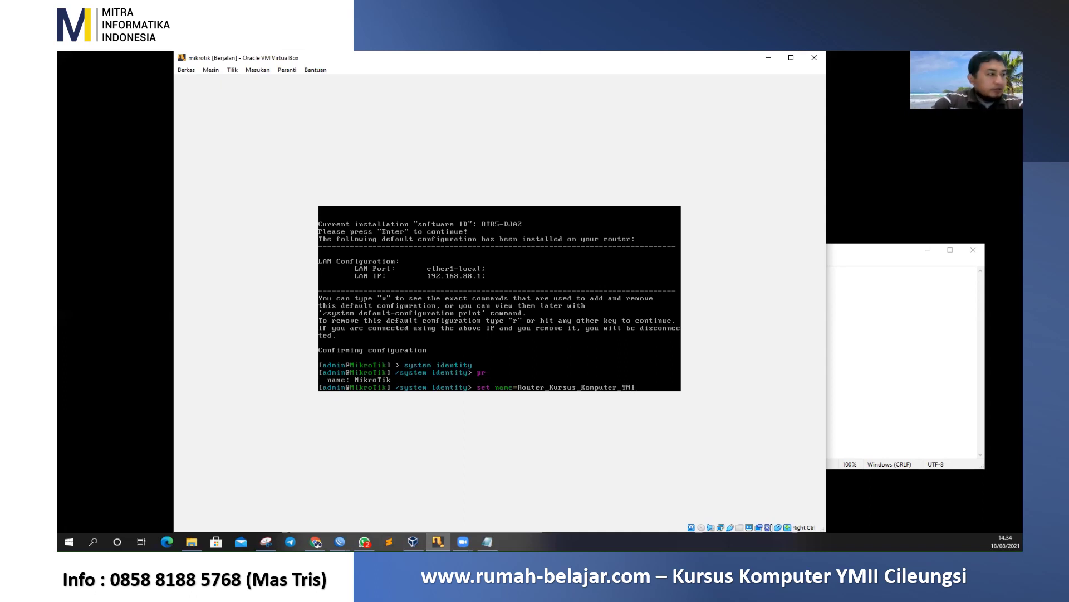
text(I)
key(Return)
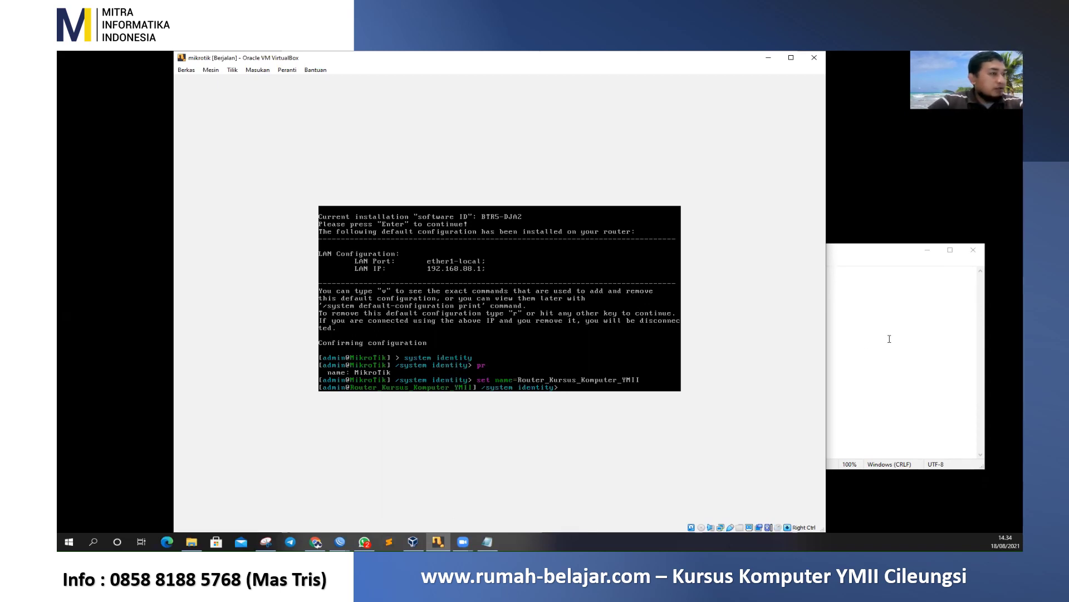
Leave the system identity level and return to the root prompt with the / command, adding a few empty prompt lines
click(545, 336)
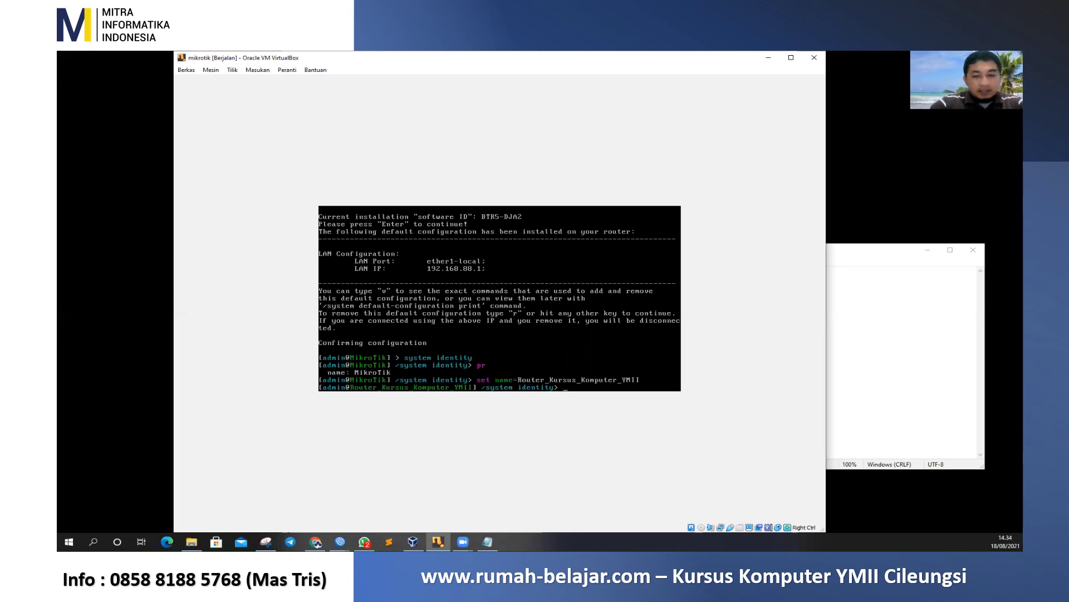
key(Return)
key(Return)
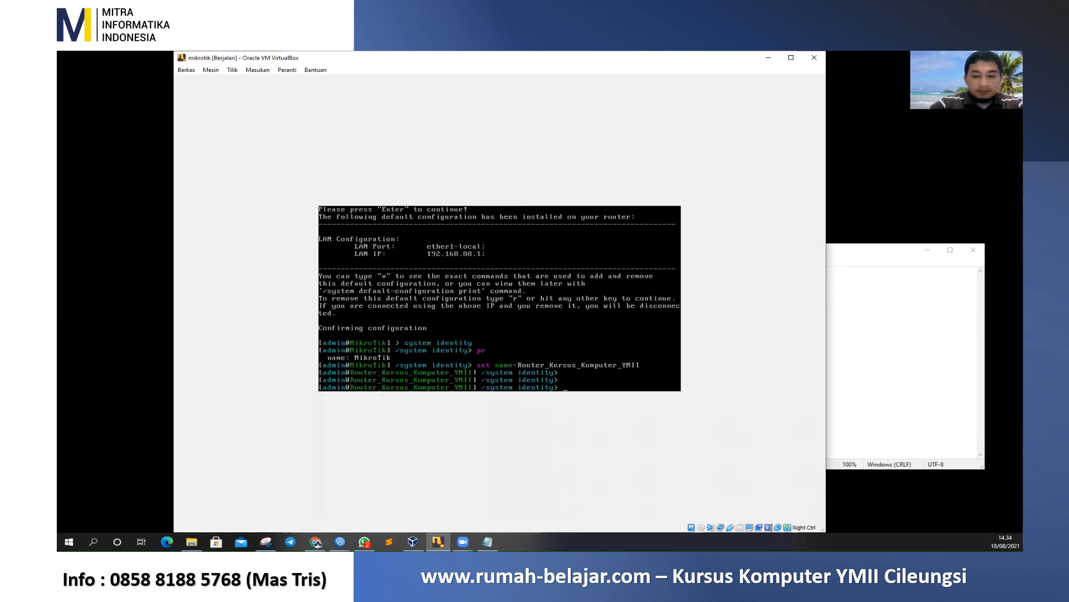
text(/)
key(Return)
key(Return)
key(Return)
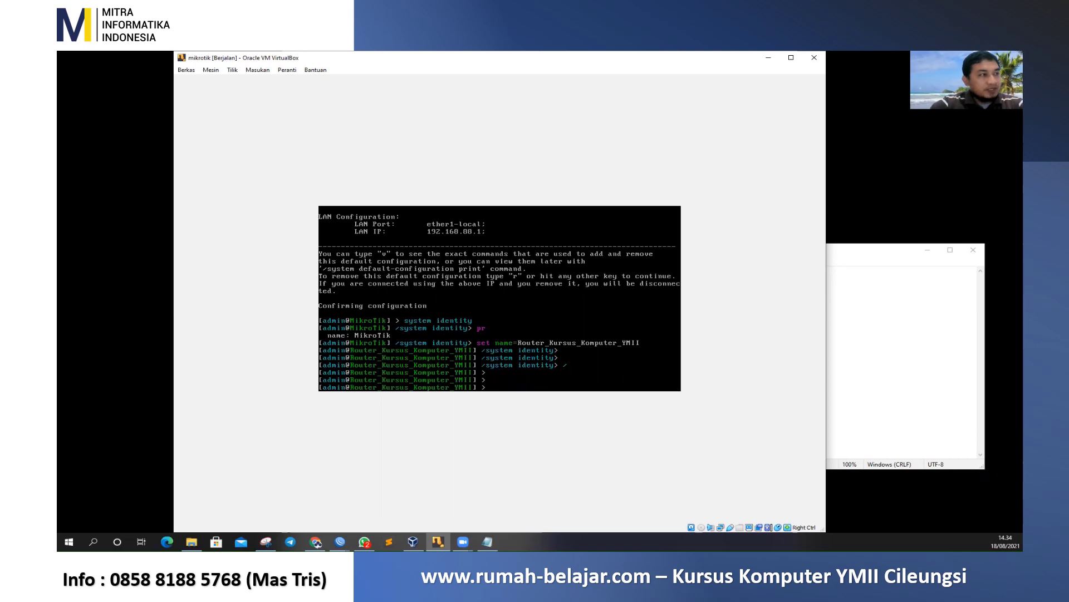
Enter the interface level from the root prompt and print the list of interfaces with pr
text(in)
key(BackSpace)
key(BackSpace)
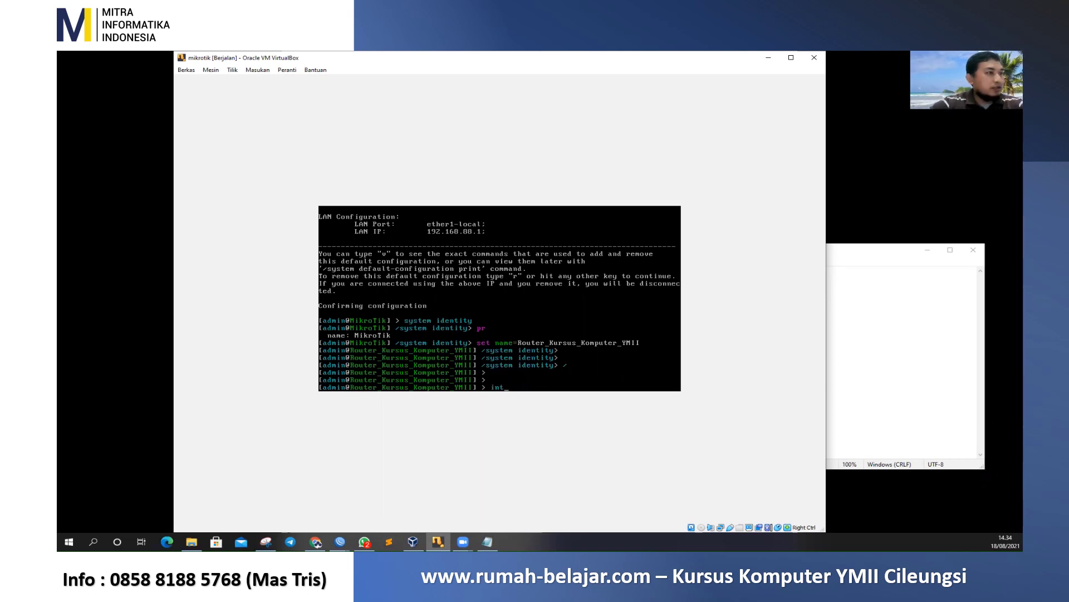
text(t)
key(Tab)
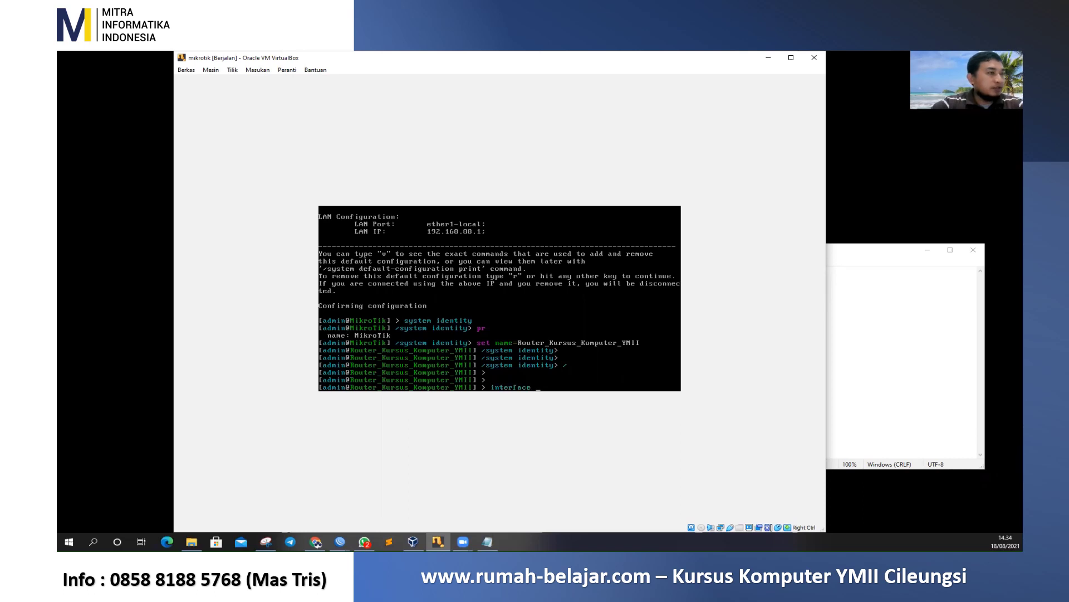
key(Return)
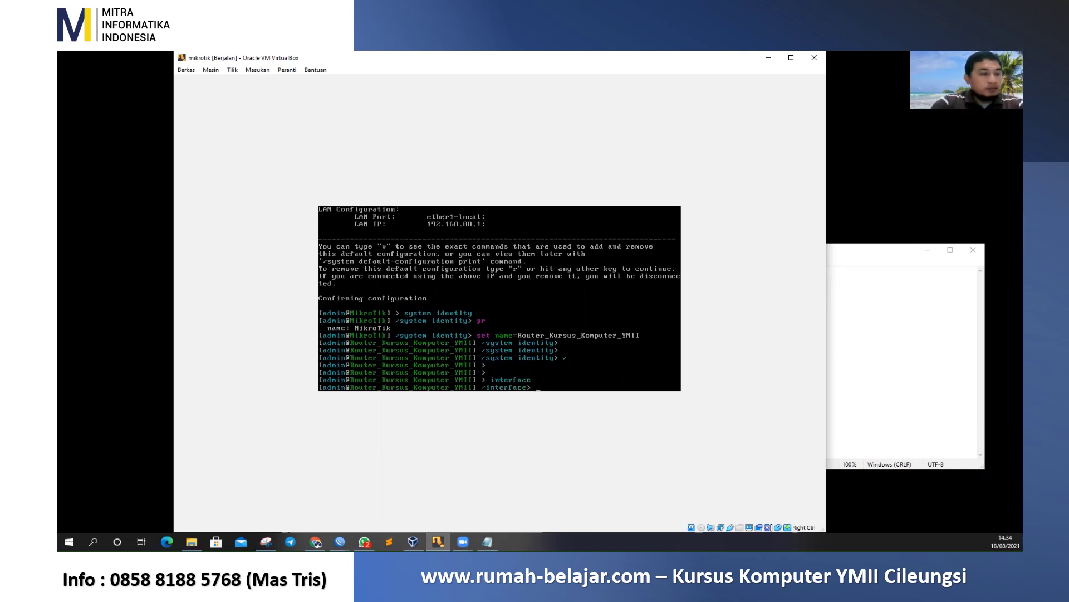
key(Return)
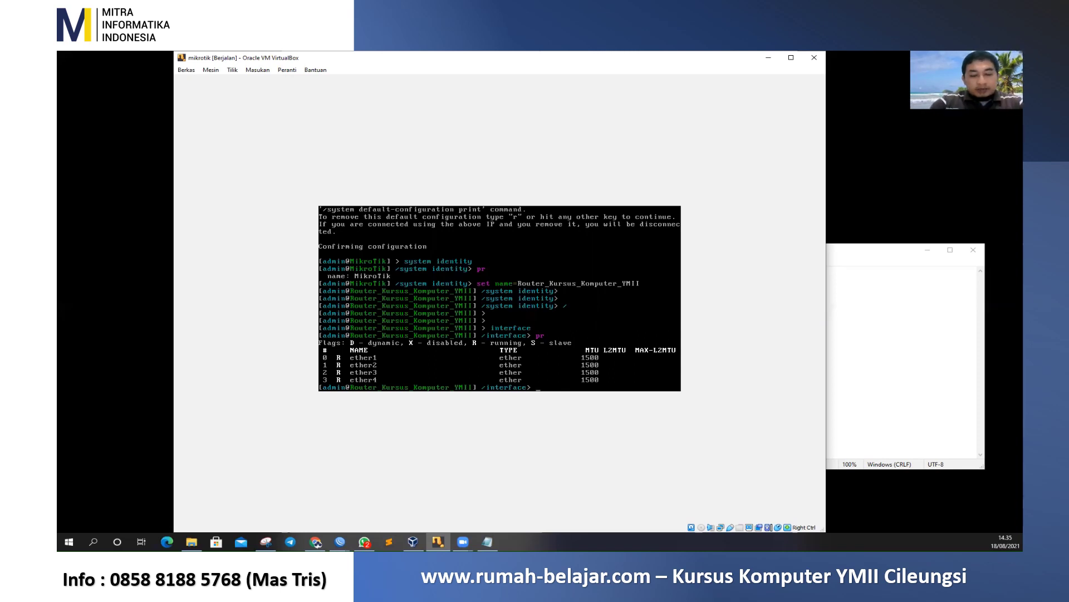
Switch to the Notepad notes and add the line "Eth1 -> ISP" below System Identity, leaving a blank line between them
key(alt+Tab)
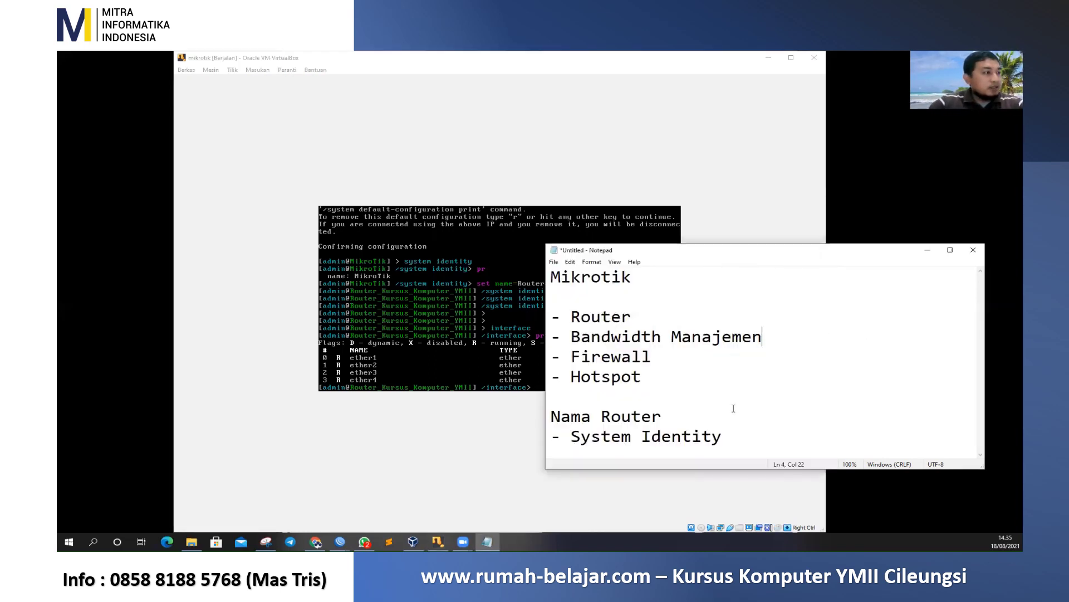
click(734, 433)
key(Return)
key(Return)
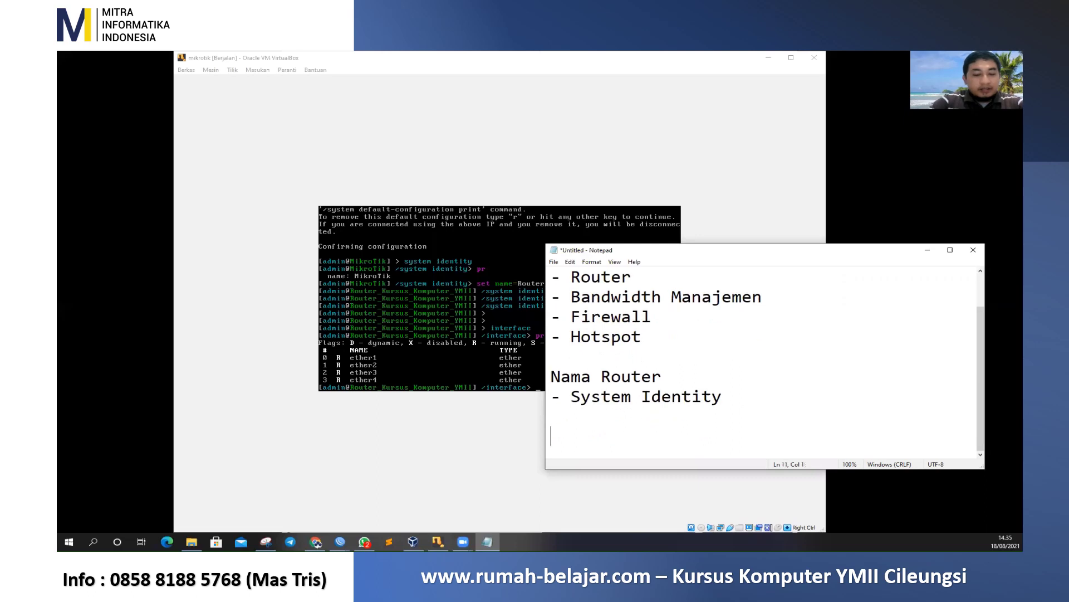
text(Eth1 )
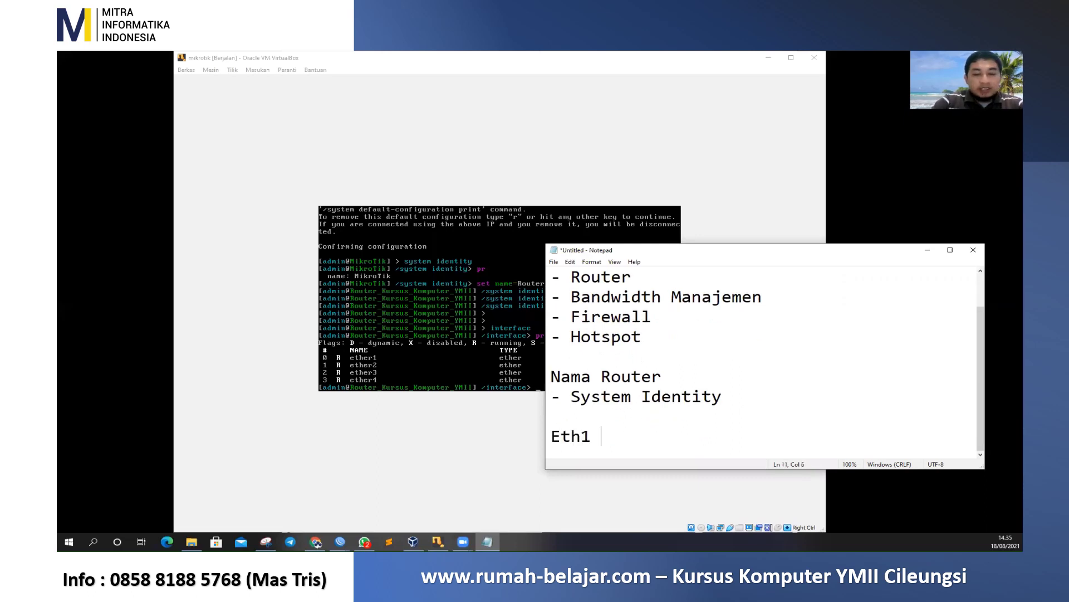
text(-> ISP)
key(Return)
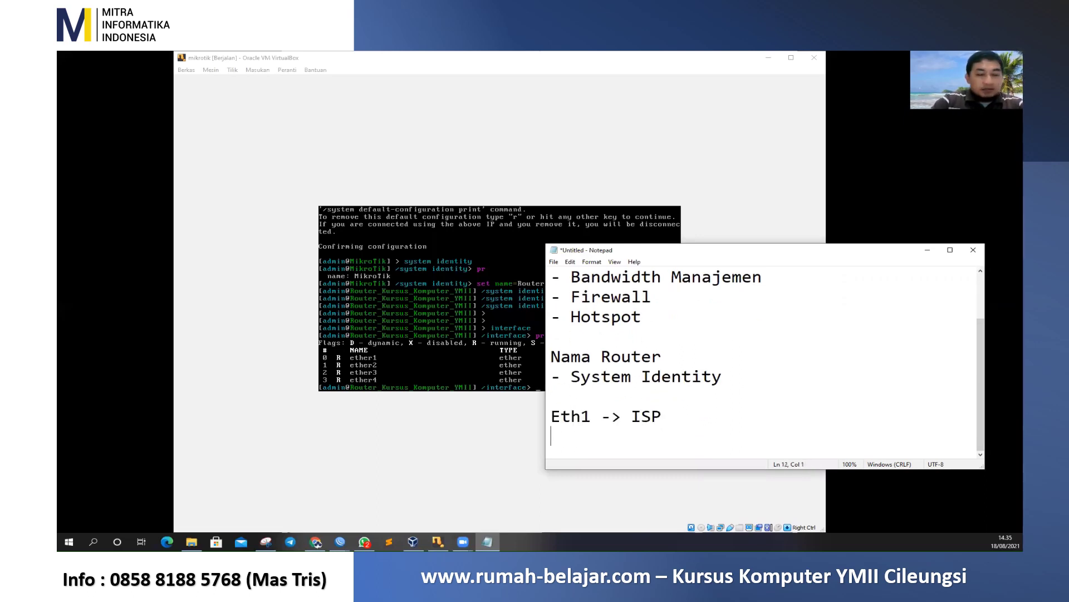
Write the line "eth2 -> Desa 1" directly below the Eth1 entry
text(eth2 )
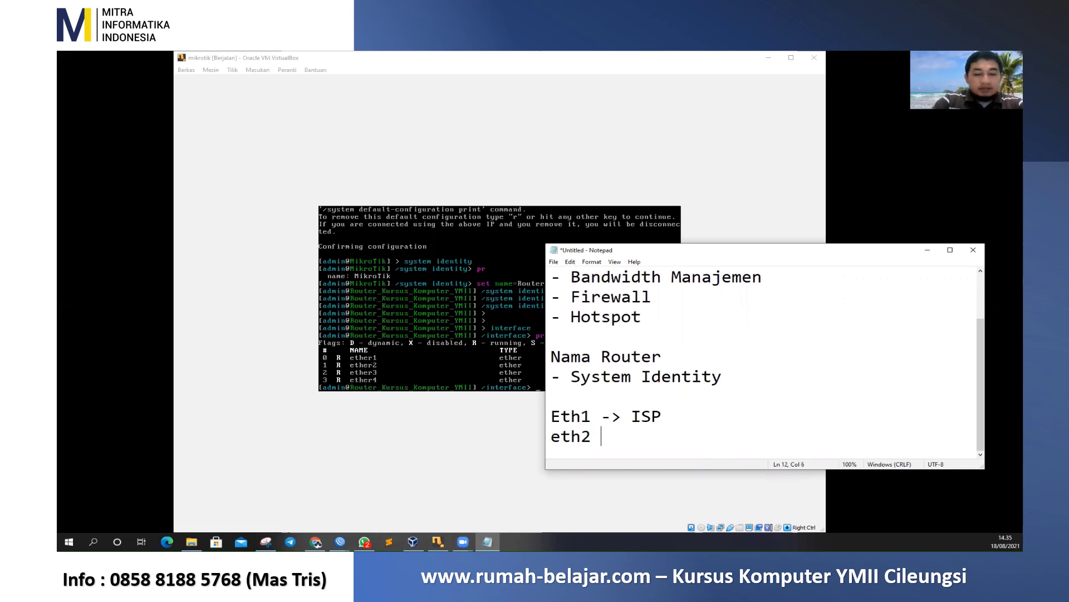
text(-> L)
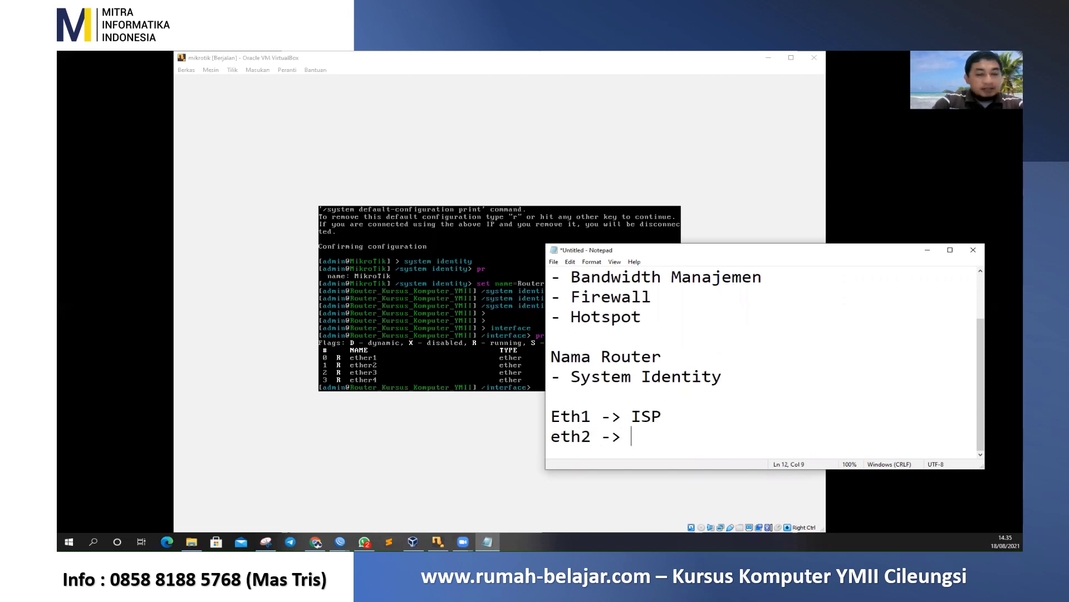
key(BackSpace)
text(LAB)
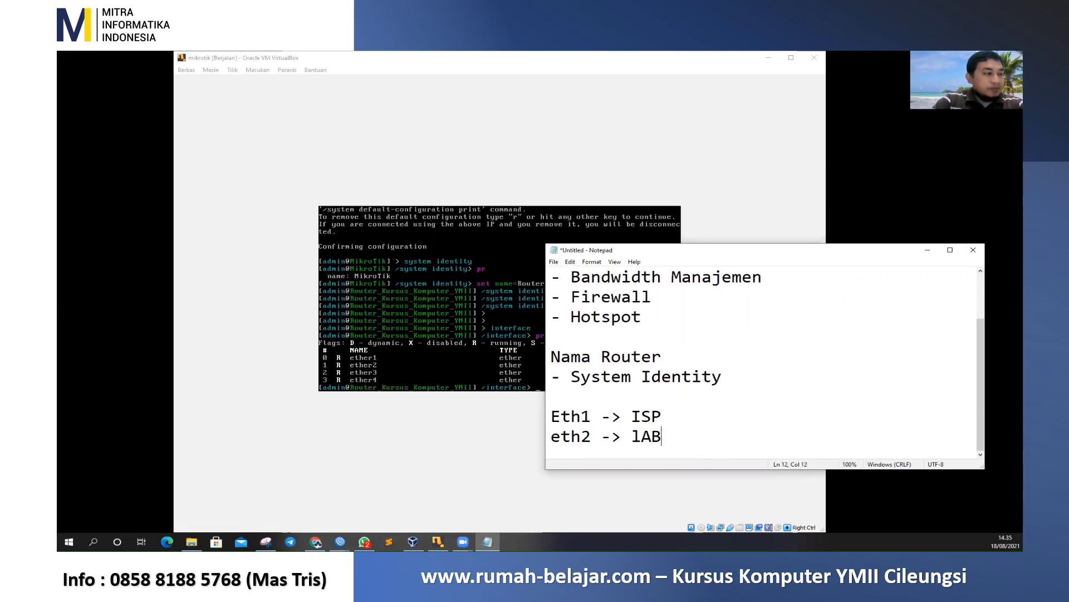
key(BackSpace)
key(BackSpace)
key(BackSpace)
text(d)
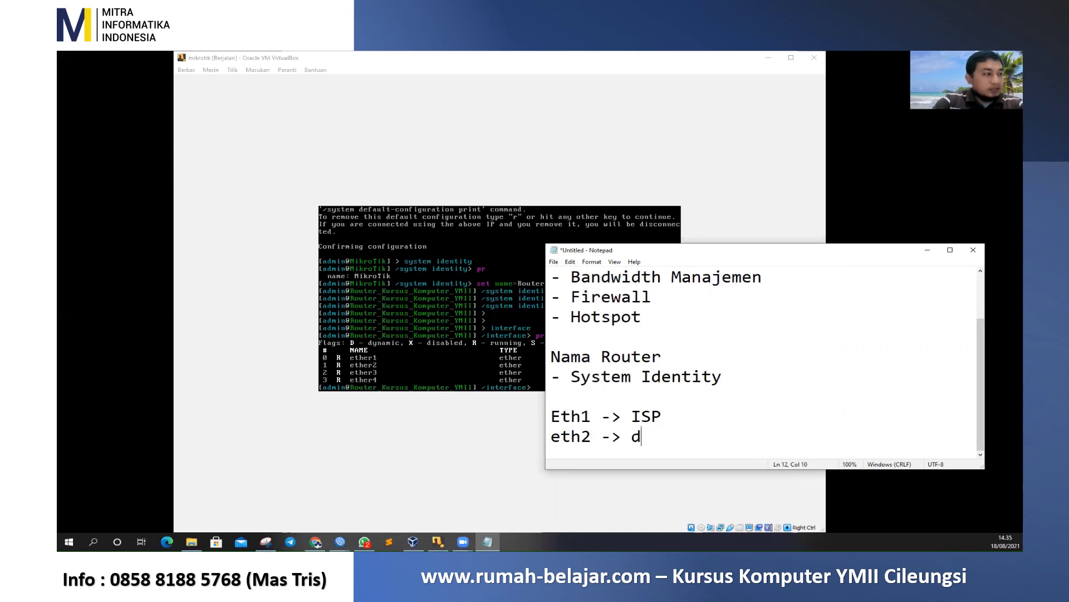
key(BackSpace)
text(Desa 1)
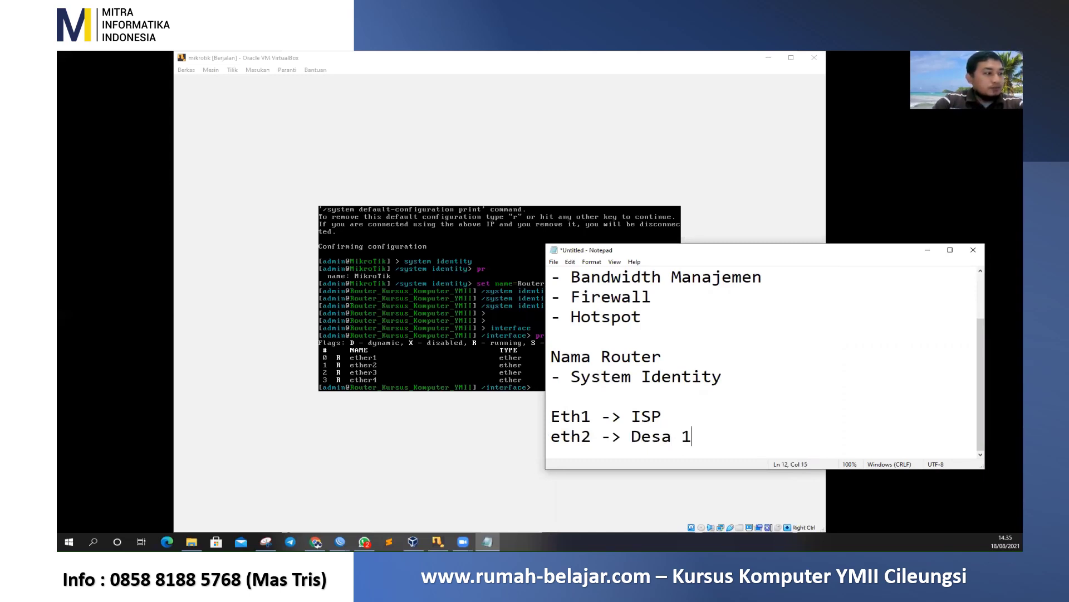
Add the line "eth3 -> Desa 2" below the eth2 entry
key(Return)
text(E)
key(BackSpace)
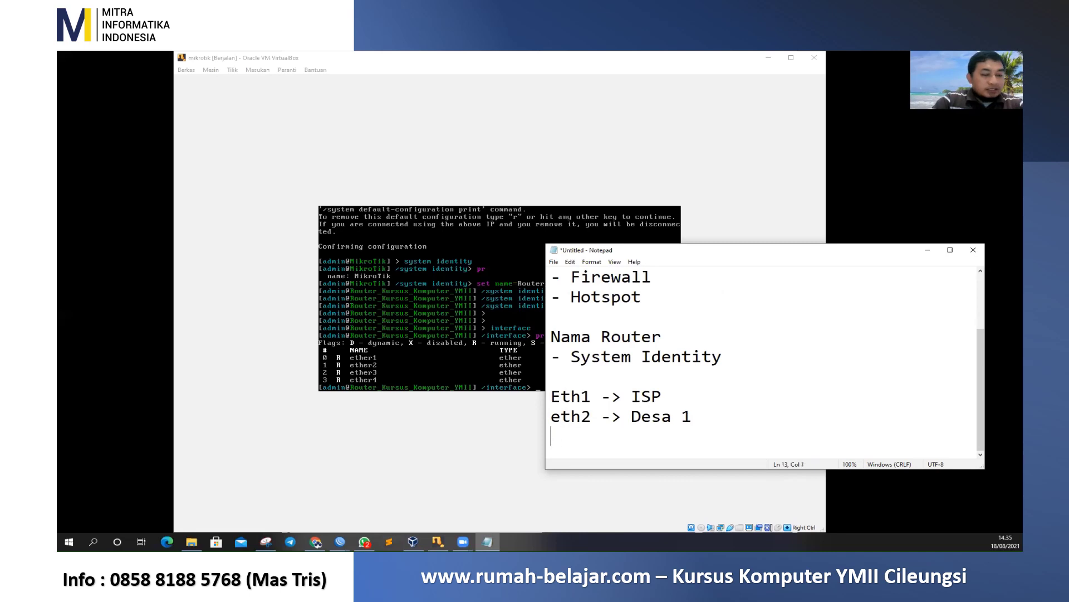
text(ETH)
key(BackSpace)
key(BackSpace)
key(BackSpace)
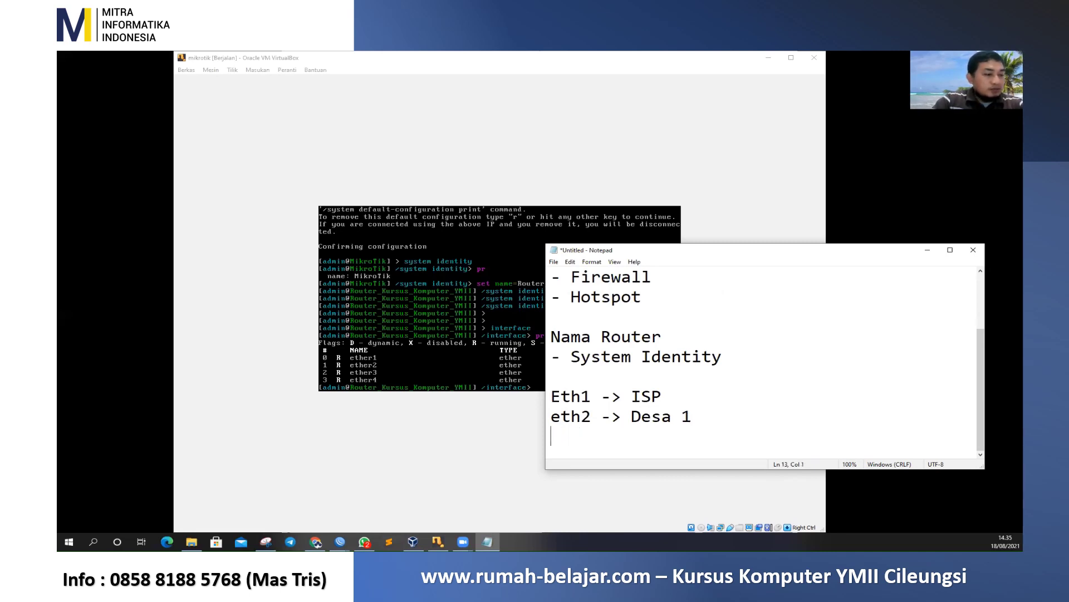
text(eth3 ->)
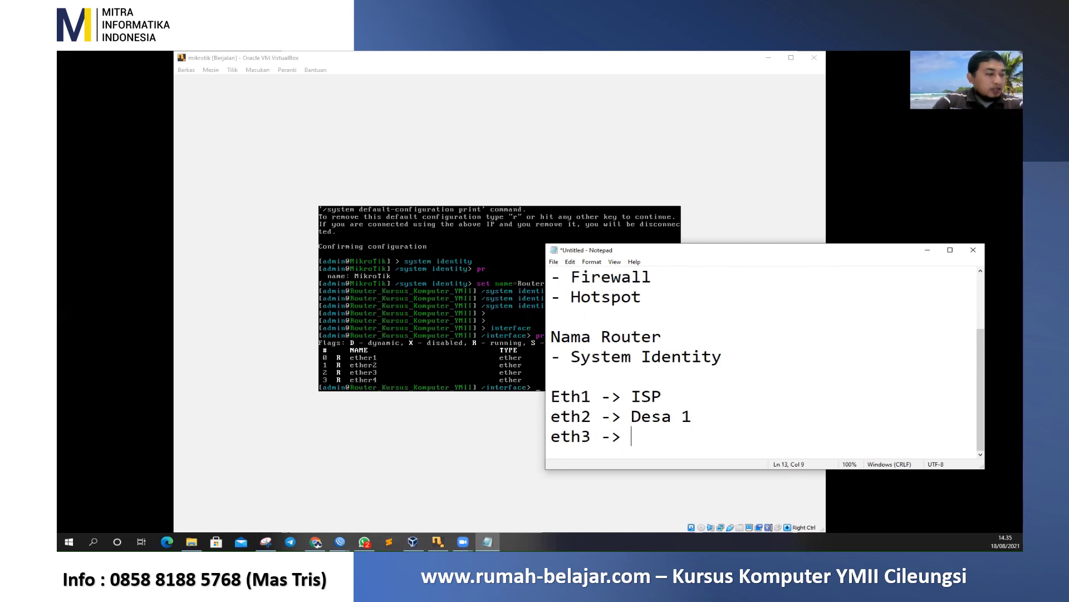
text( Desa 2)
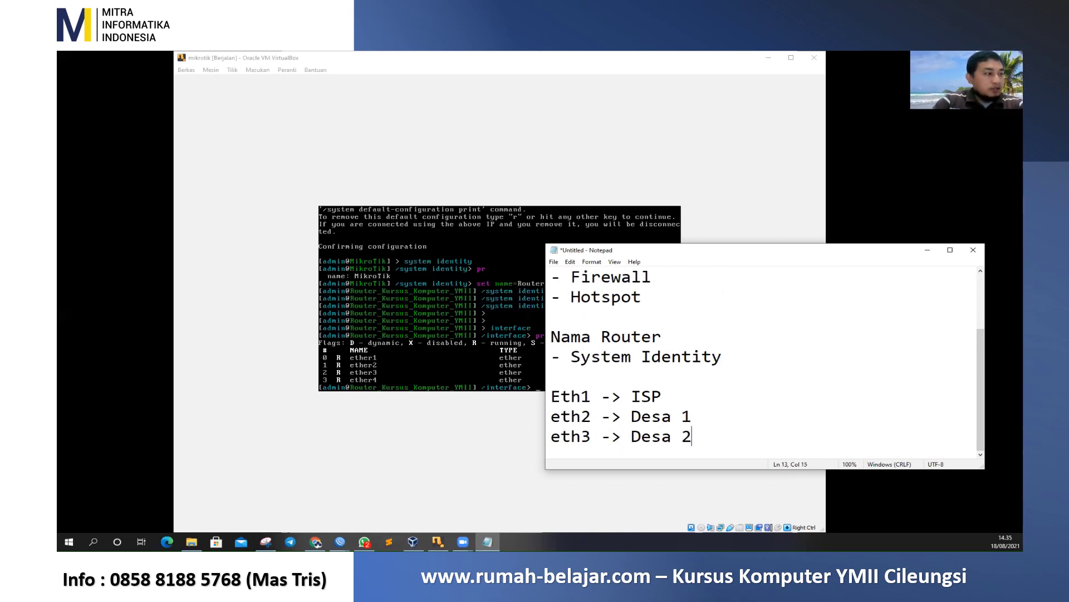
Add the line "eth4 -> Desa 3" below the eth3 entry in the notes
key(Return)
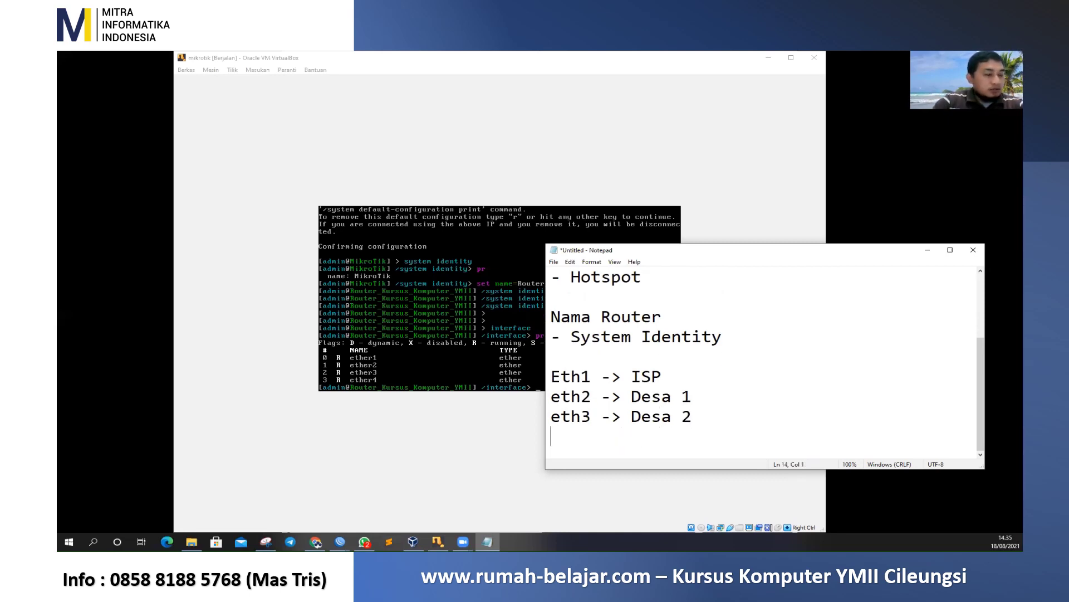
text(eth)
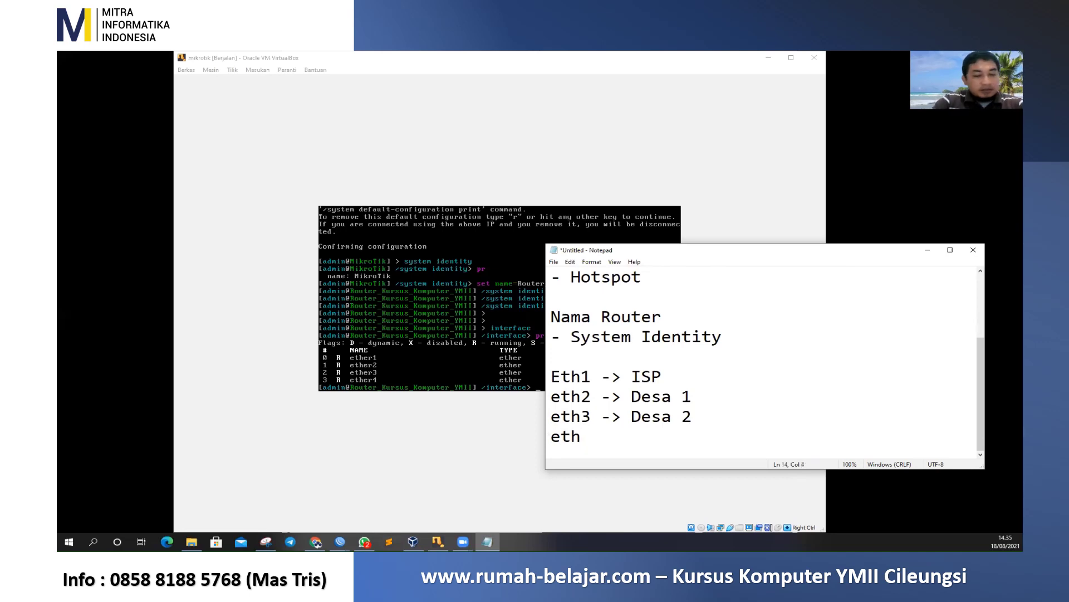
text(4 -)
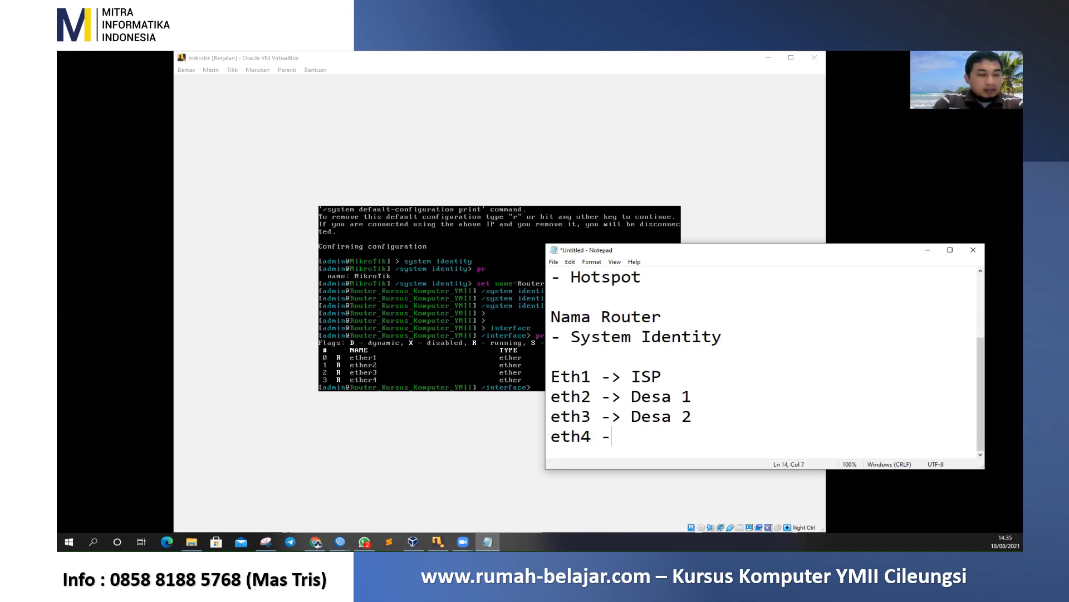
text(> Desa )
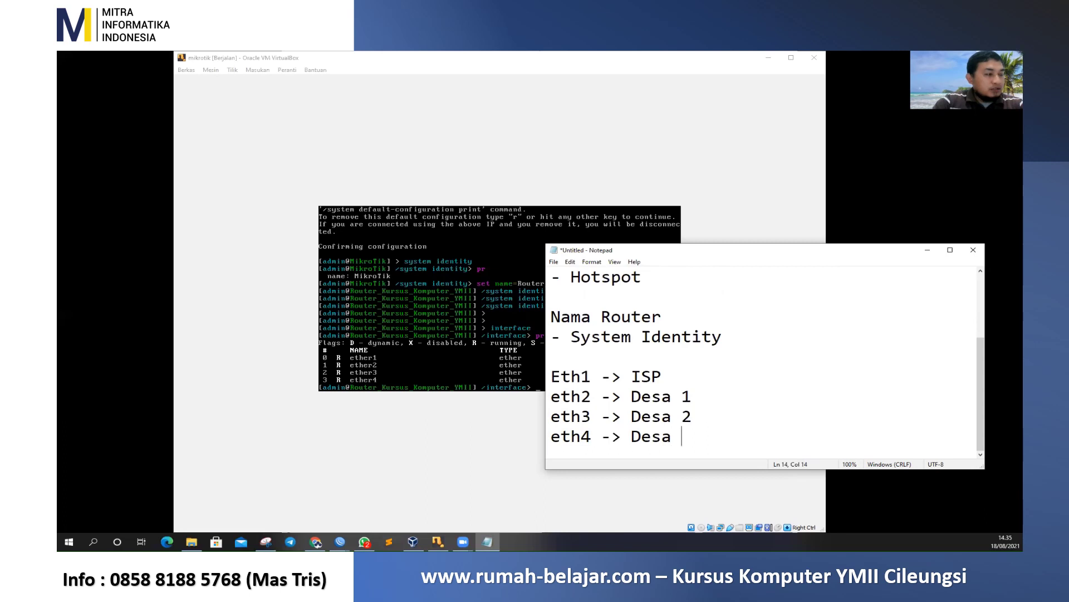
text(3)
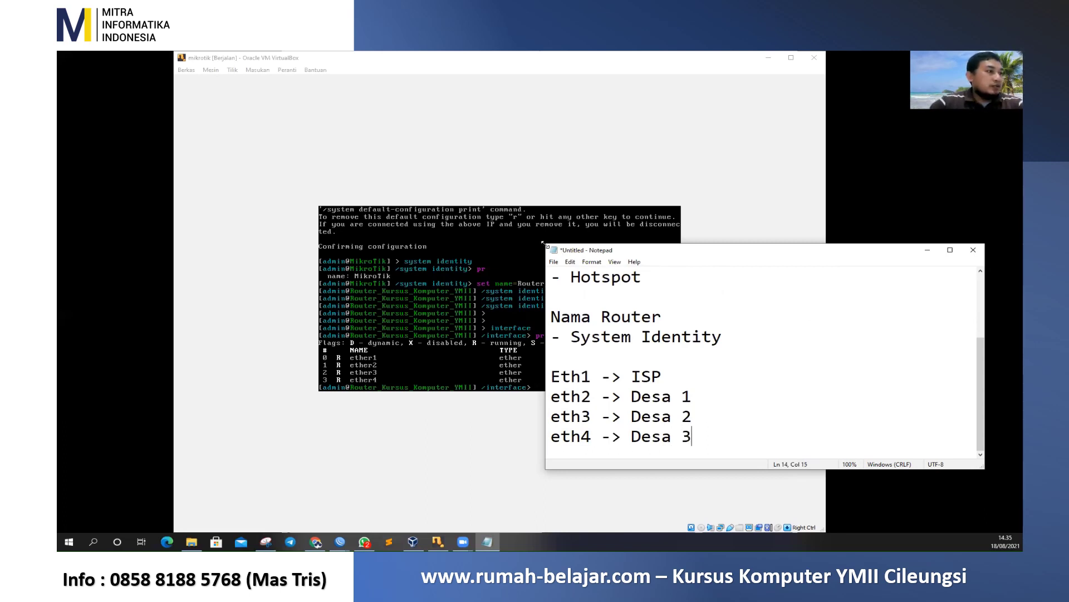
Resize the Notepad window and move it beside the virtual machine so the console is uncovered, and switch to the MikroTik console
drag(544, 244, 692, 114)
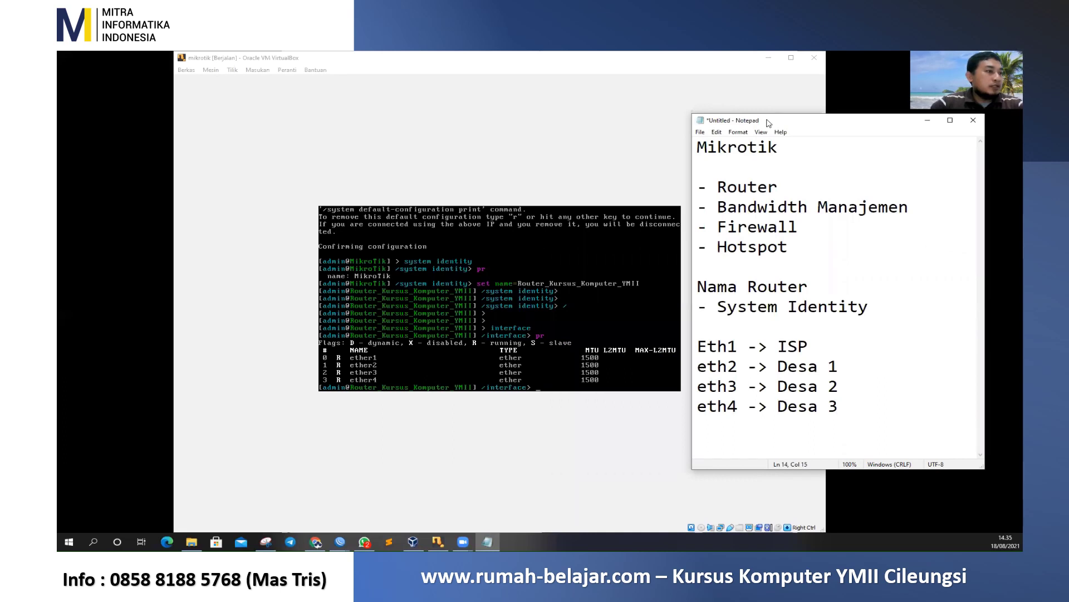
drag(769, 123, 908, 197)
click(630, 309)
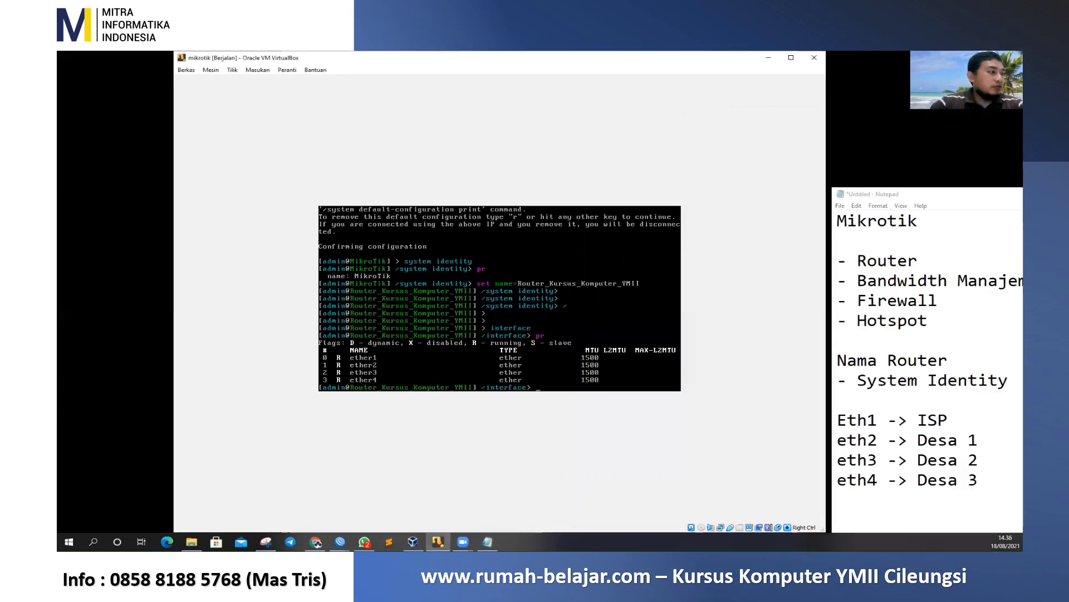
Print the interface list again with pr at the interface prompt
key(Return)
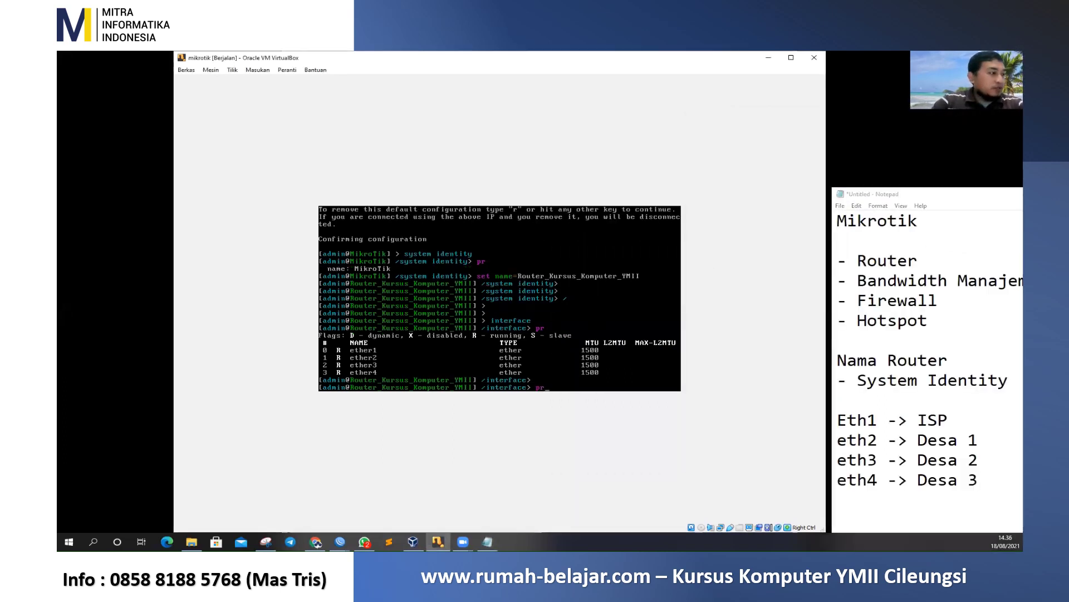
text(pr)
key(Return)
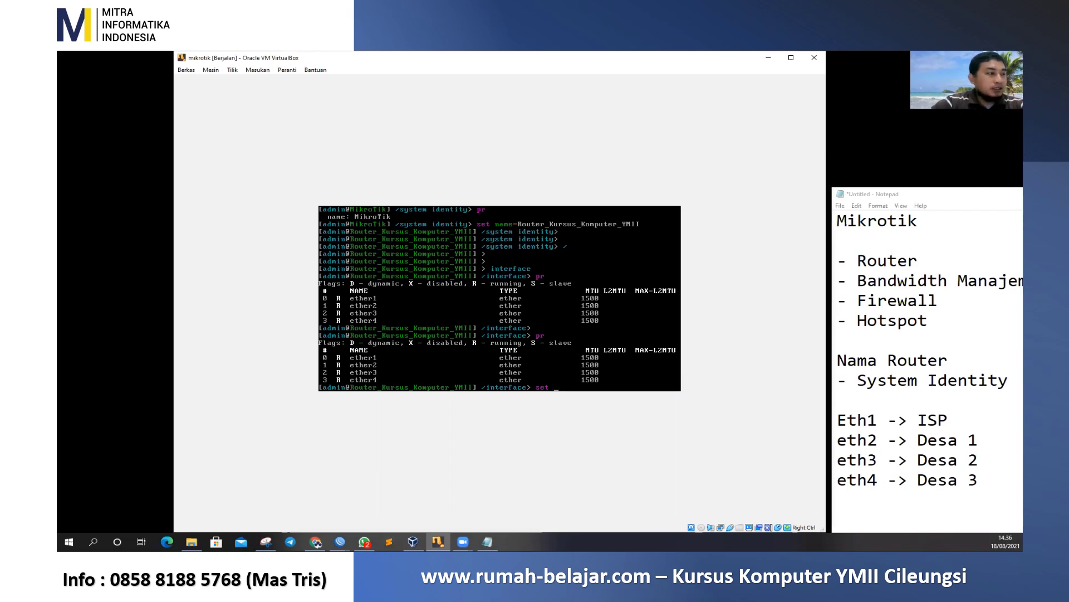
Rename interface 0 to eth1_ISP with the set command and print the interface list with pr
text(0)
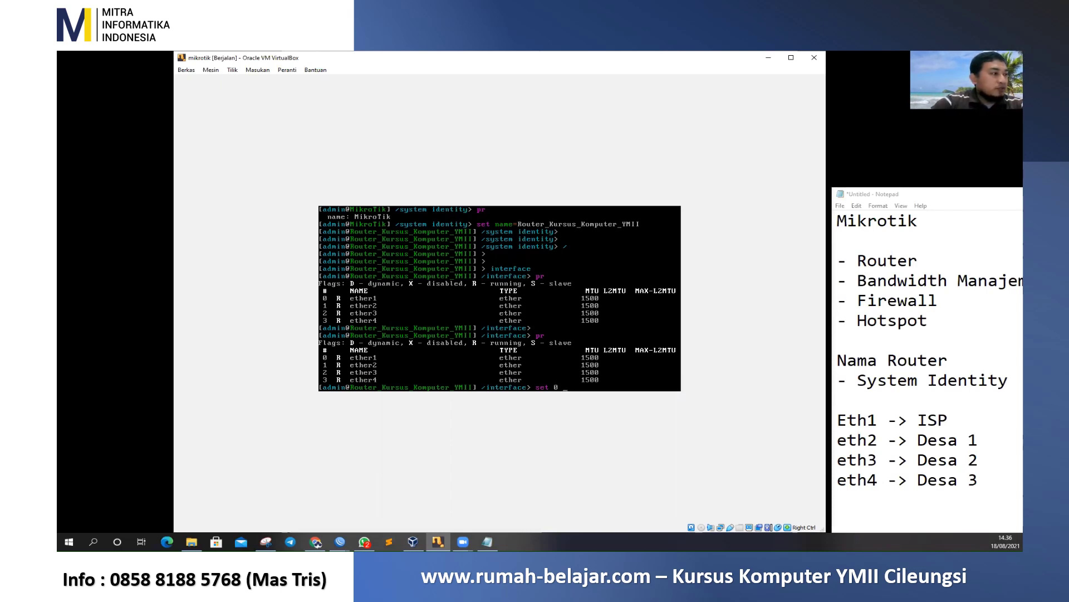
text( name=)
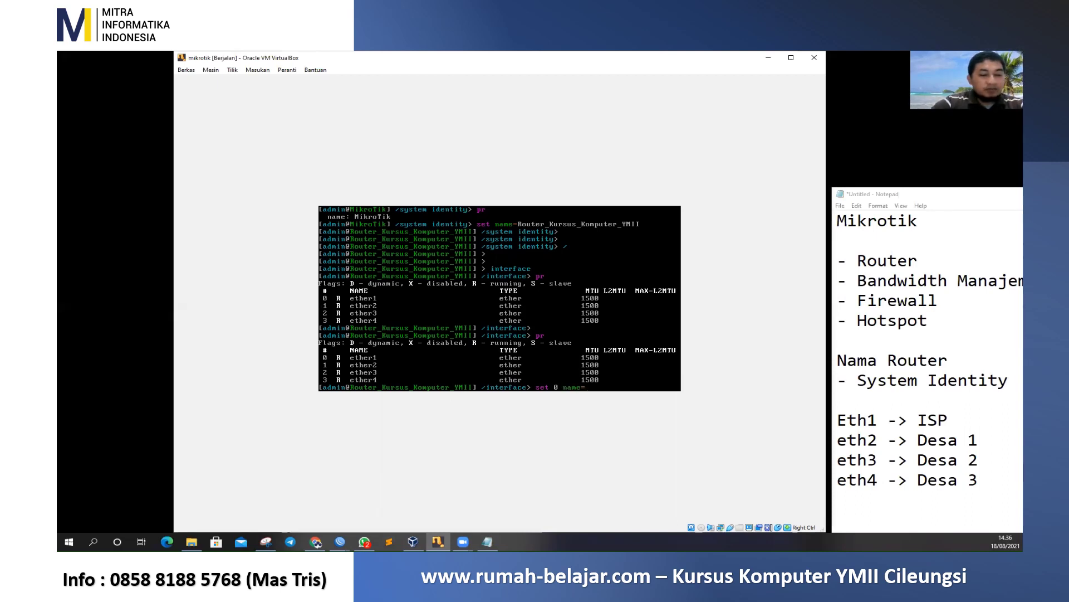
text(eth1)
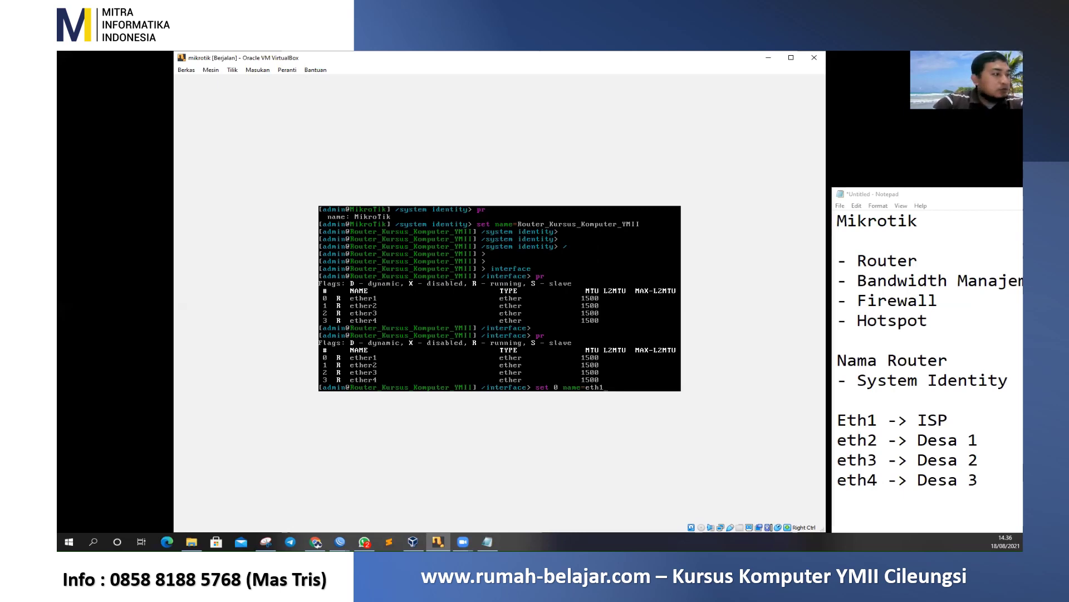
text(SP)
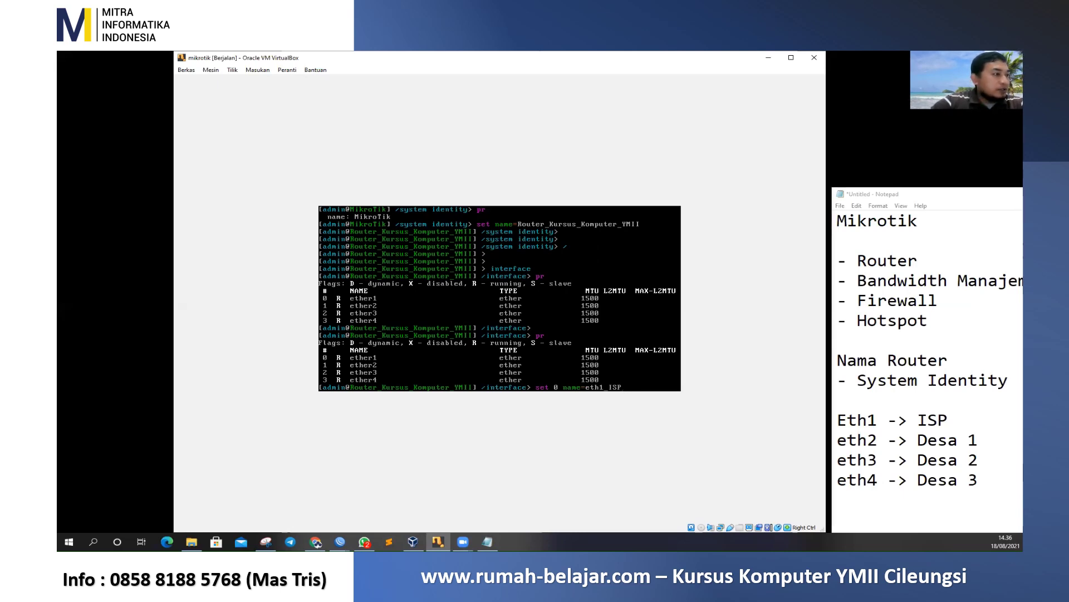
key(Return)
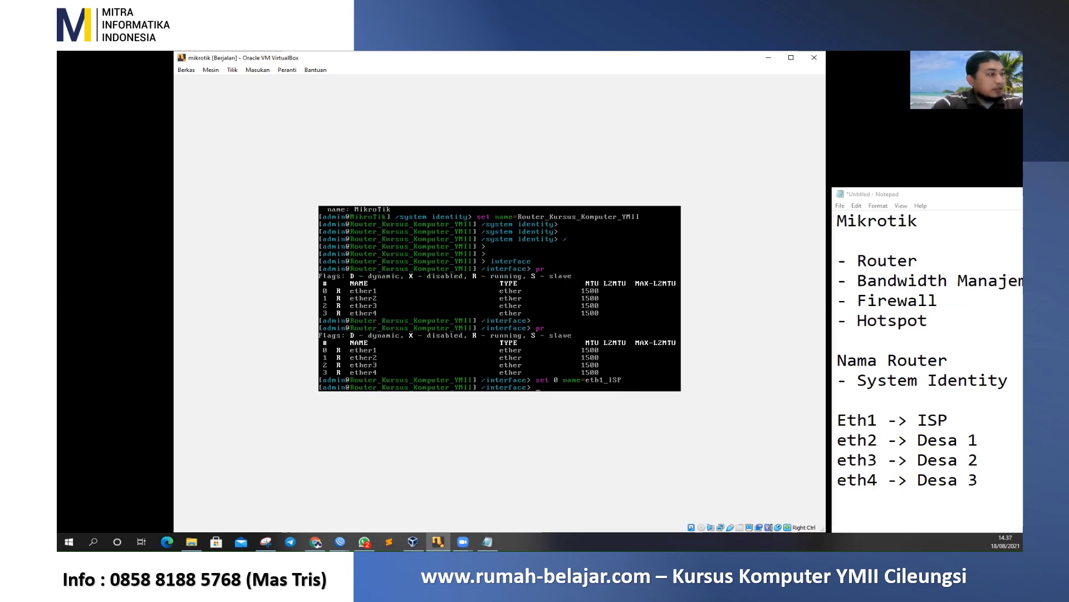
text(pr)
key(Return)
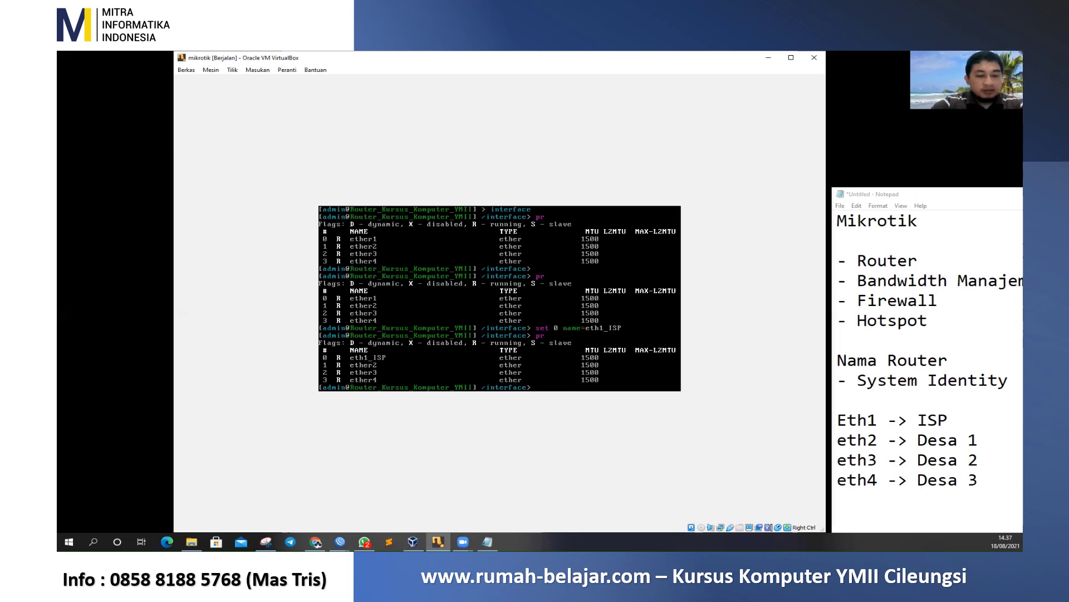
Rename interface 1 to eth2_Desa1 with the set command
text(et 1)
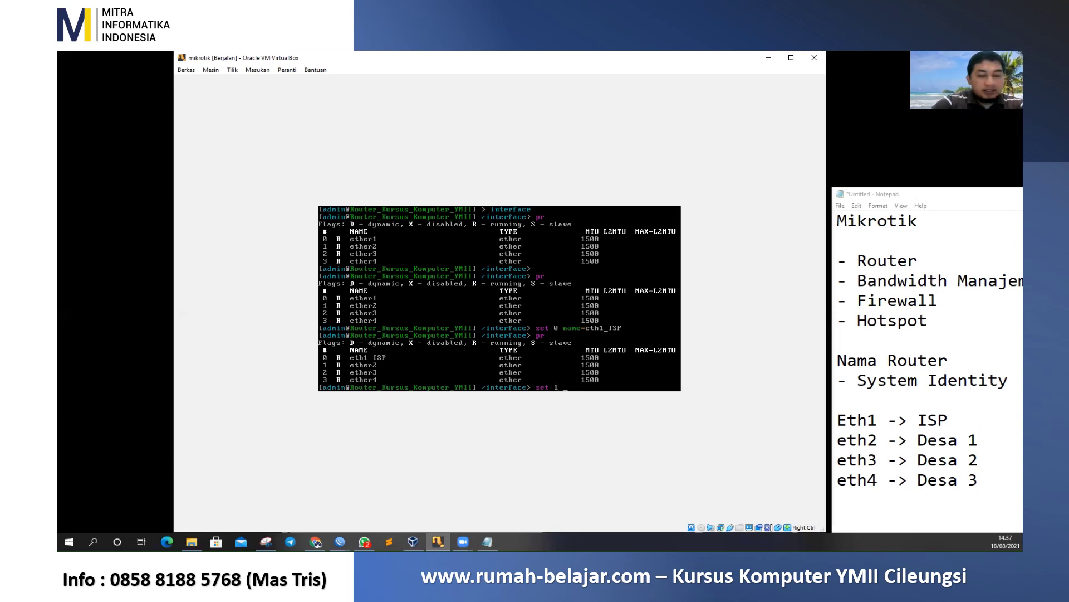
text( name=)
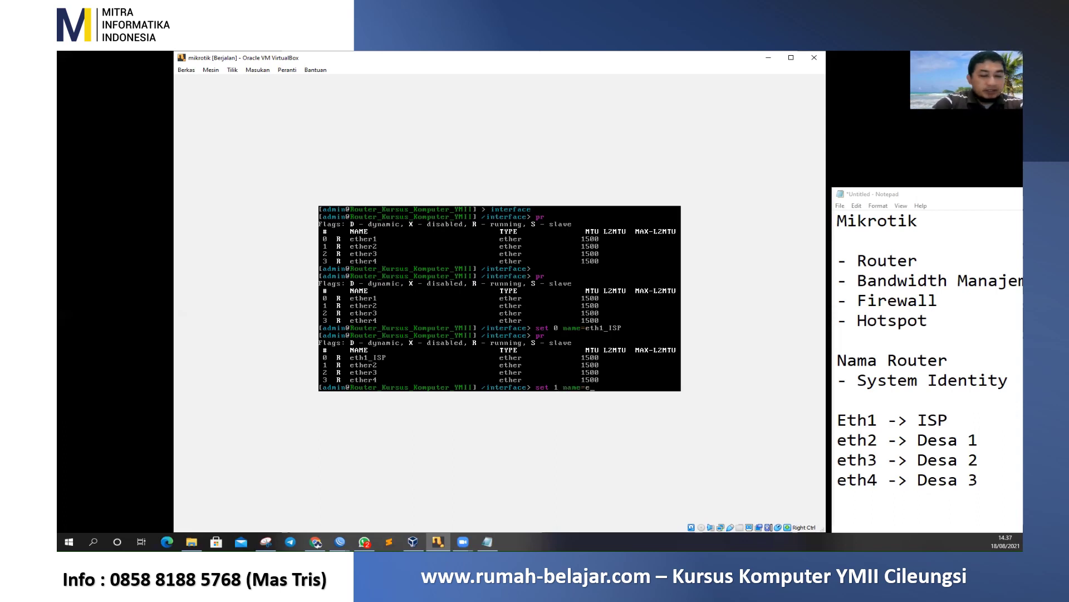
text(eth2_De)
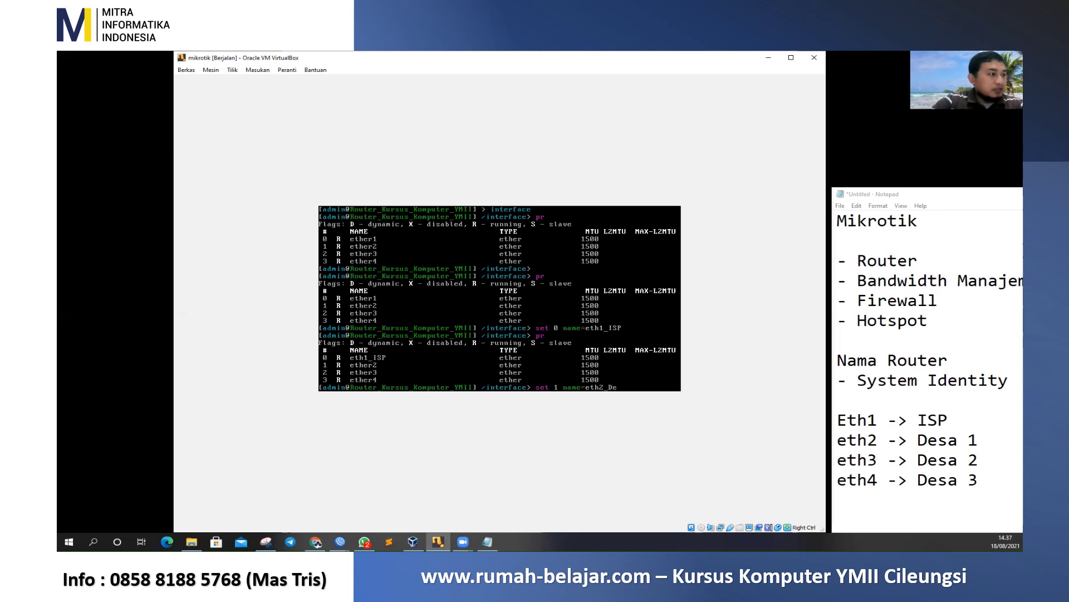
text(sa1)
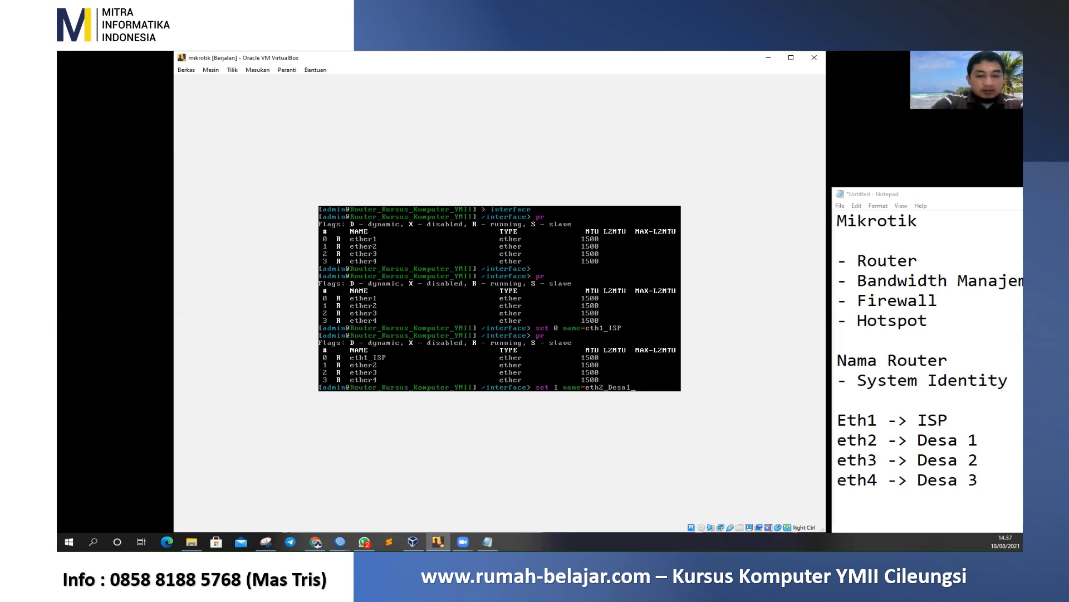
key(Return)
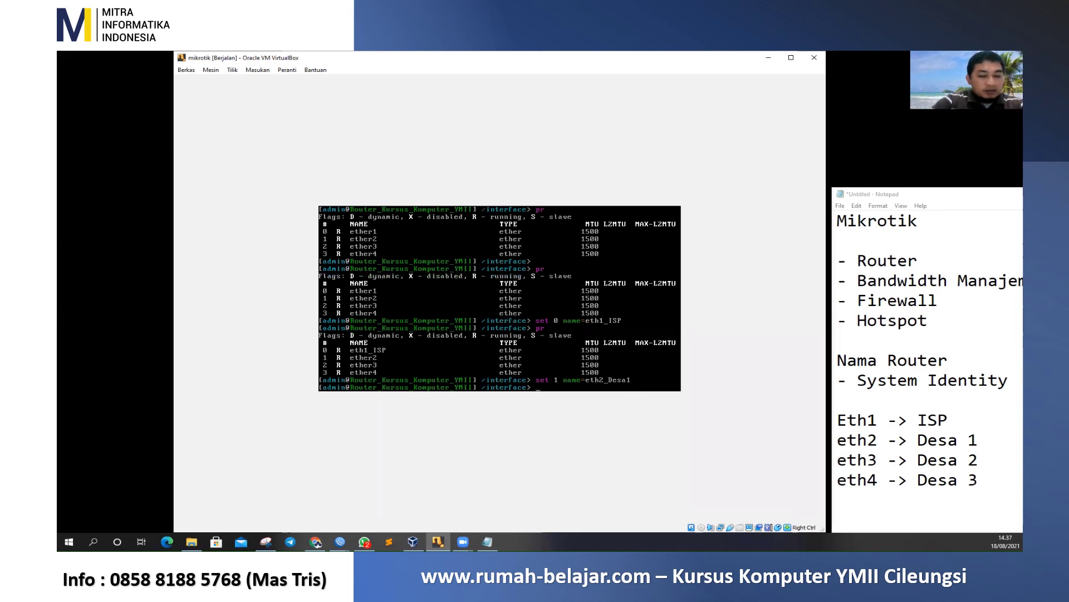
Rename interface 3 to eth3_Tayu with the set command
text(set 3 name=)
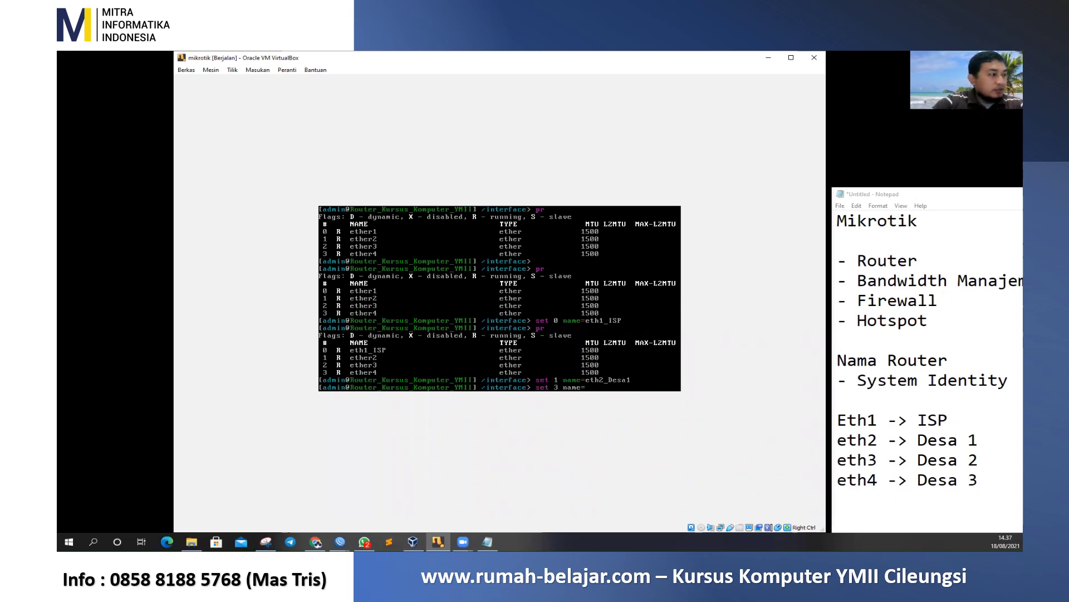
text(eth3)
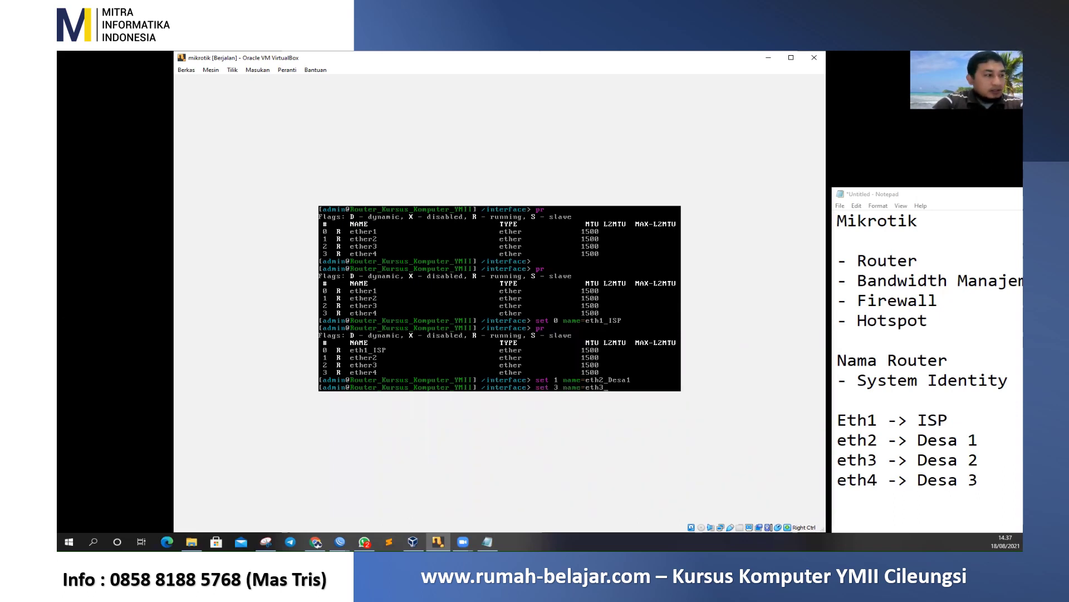
text(_Tayu)
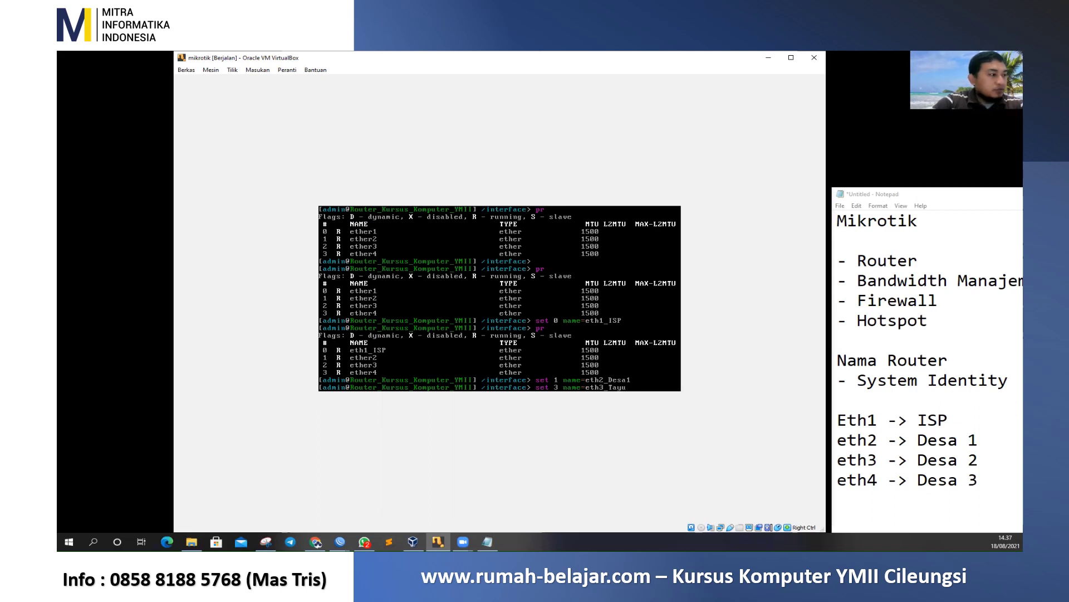
key(Return)
Abandon the started set command and print the interface list with pr to check the interface names
text(s)
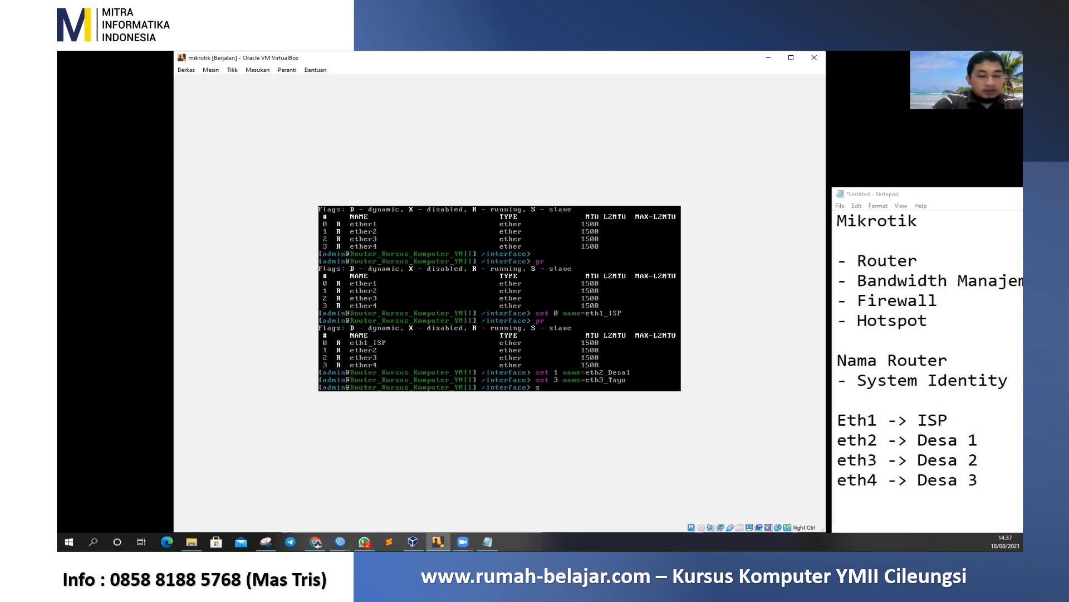
text(et)
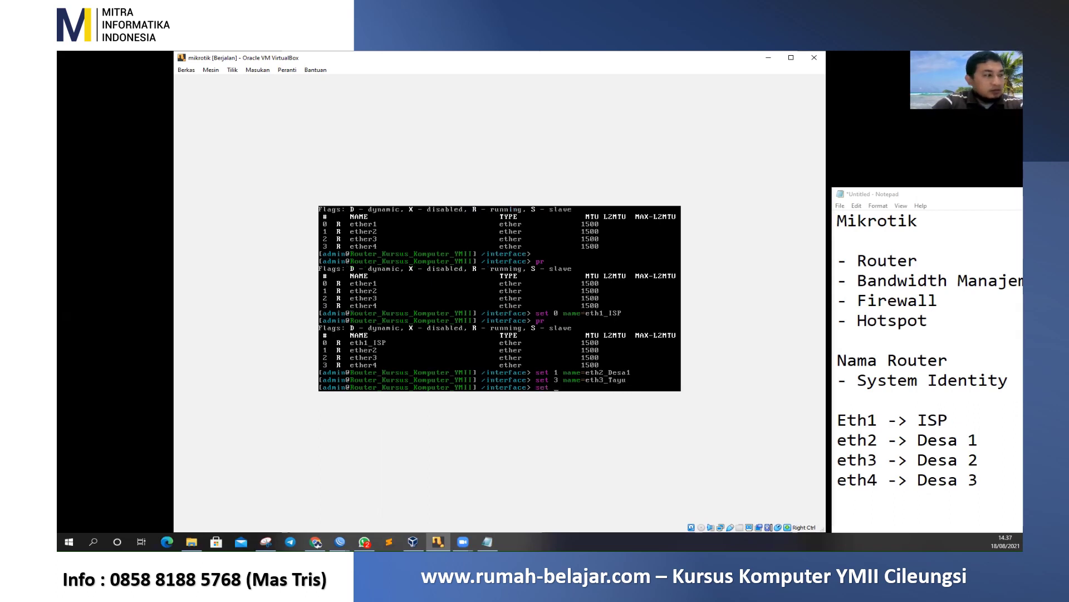
text( 3)
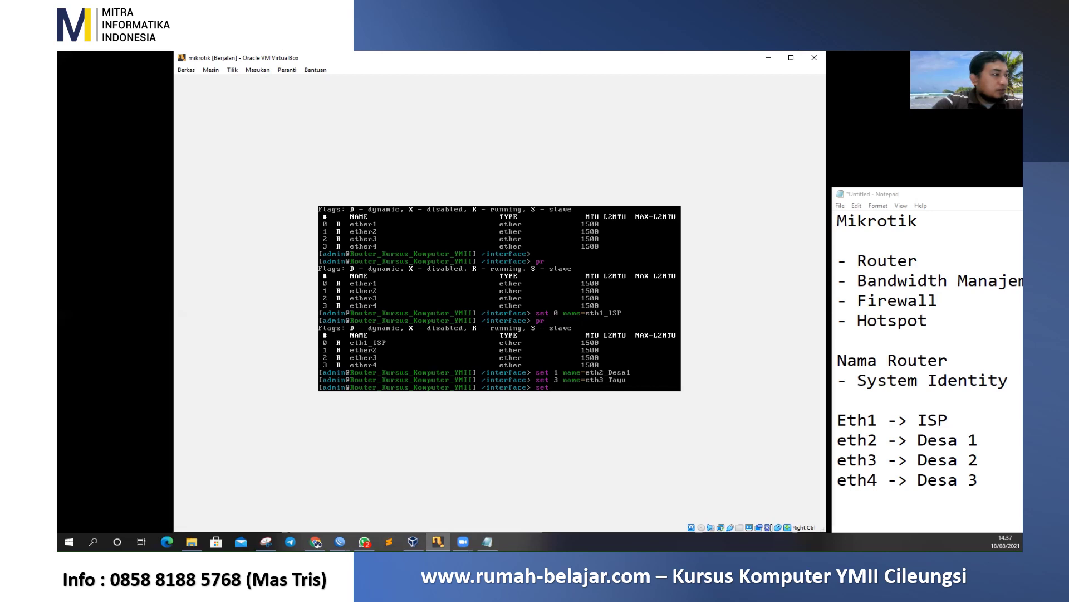
text(pr)
key(Return)
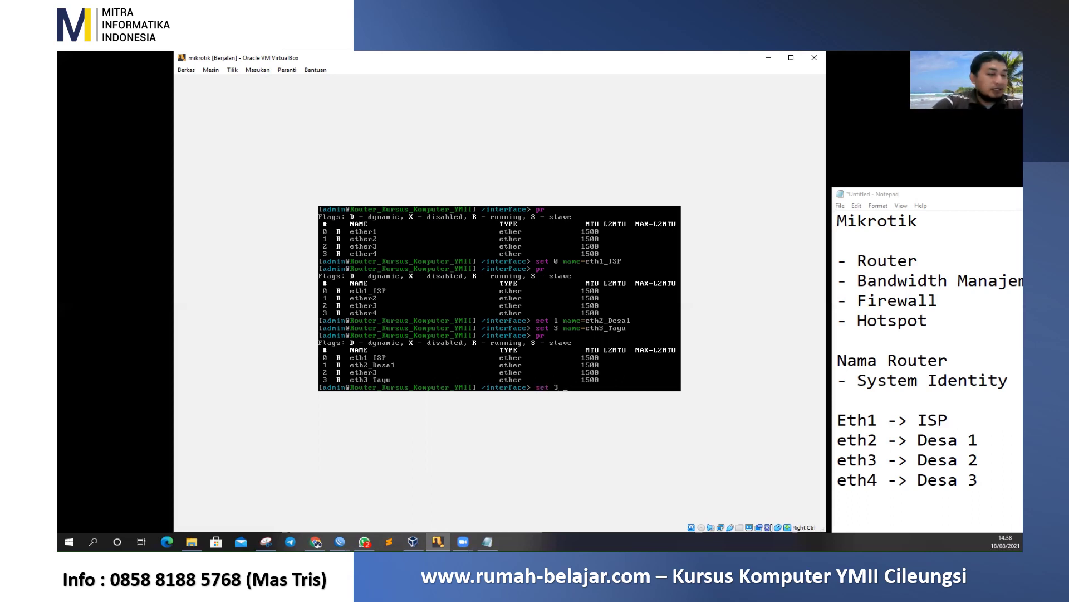
Run the set command once more to name interface 3 eth3_Tayu, and print the interface list with pr
text(name=eth)
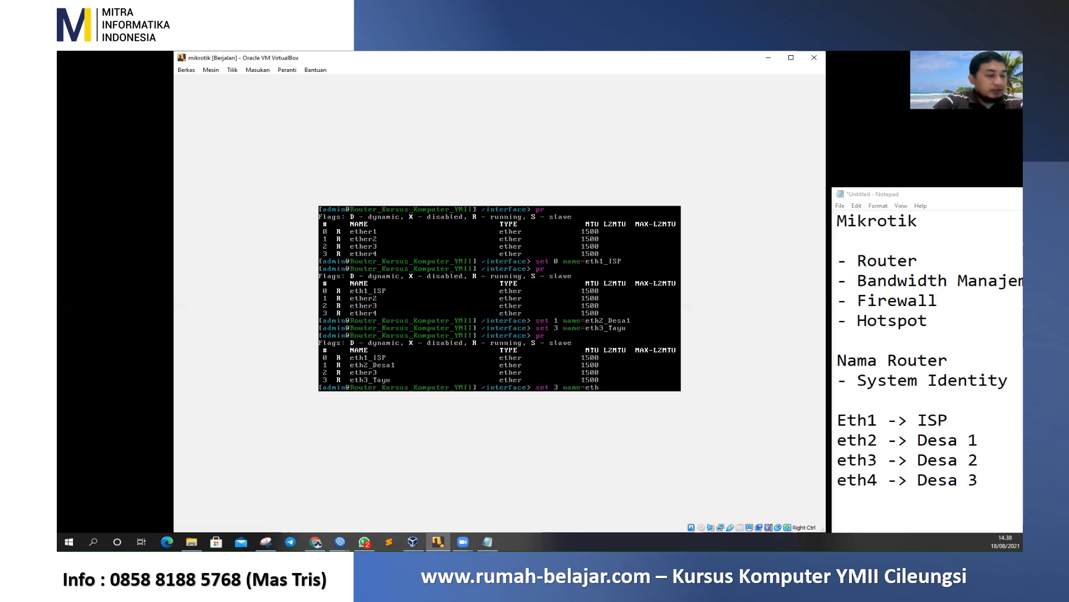
text(3_Ta)
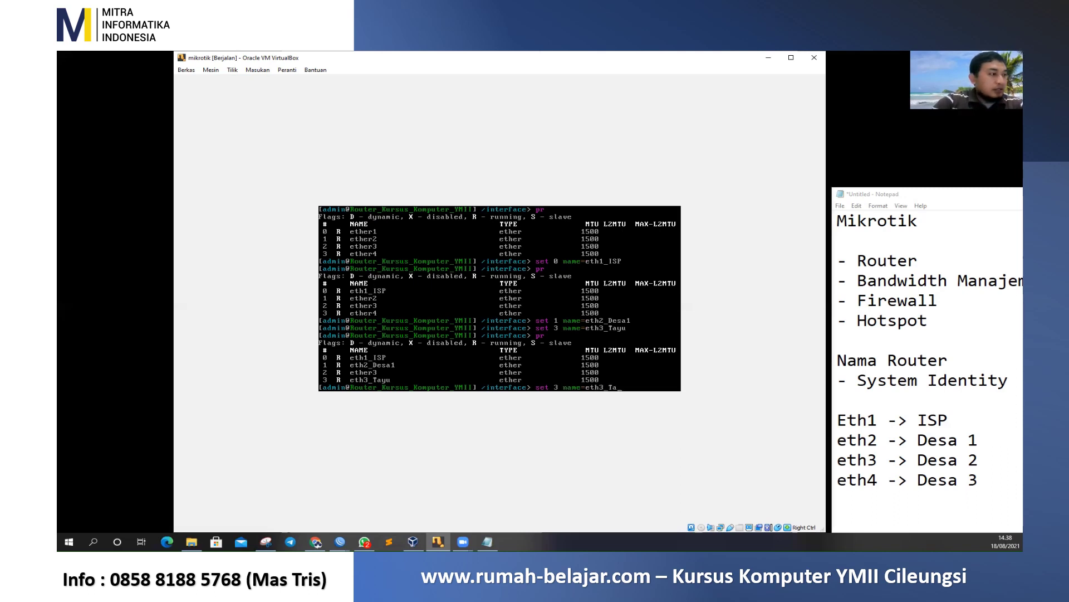
text(yu)
key(Return)
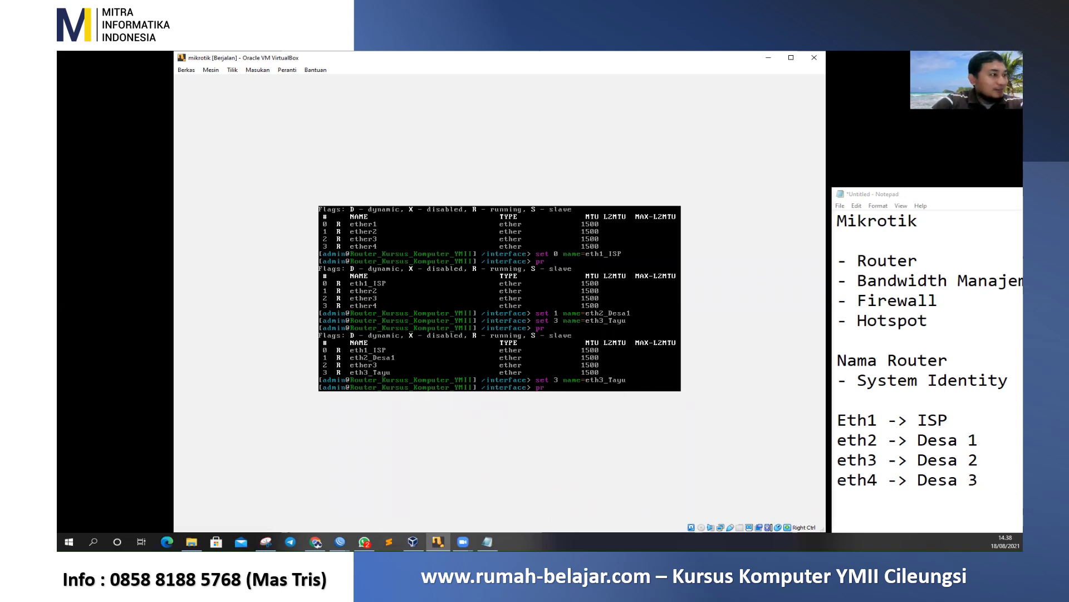
key(Return)
Rename interface 3 to eth2_Tayu with the set command and print the interface list with pr
text(set)
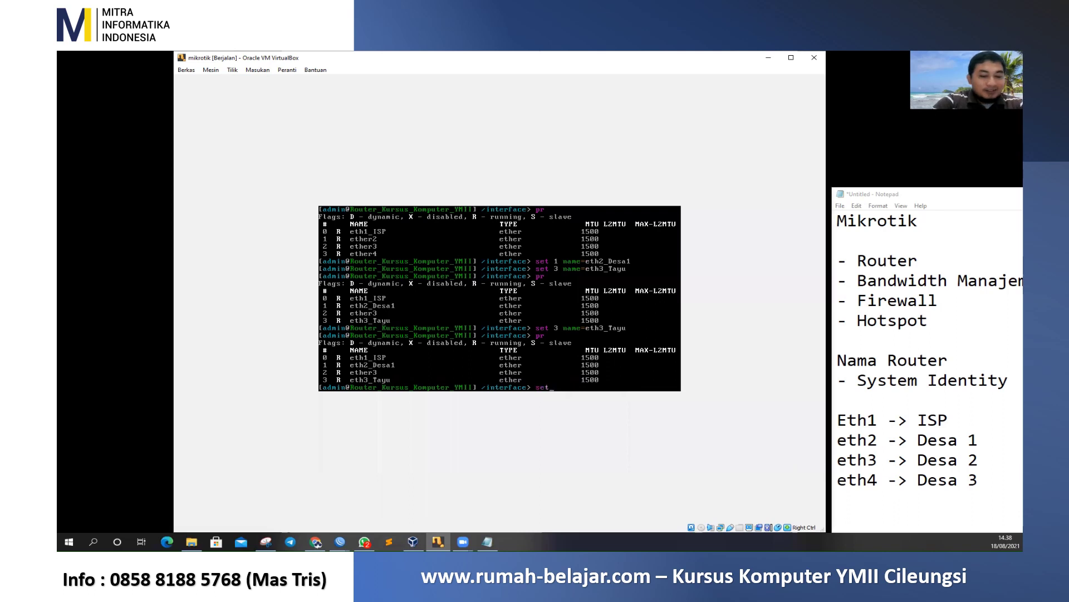
text( 3 name=)
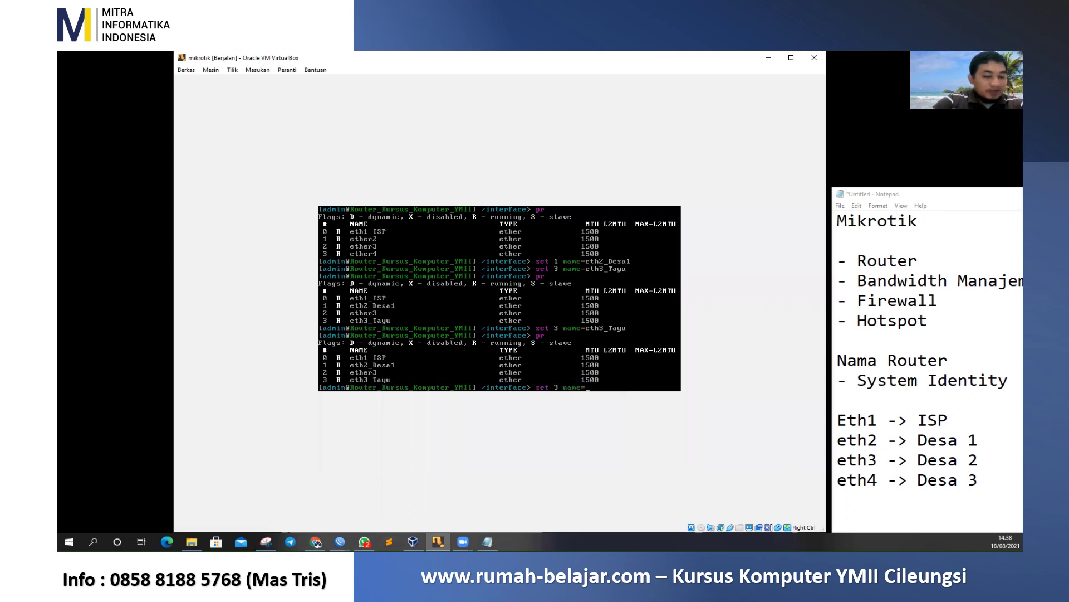
text(eth2_Tayu)
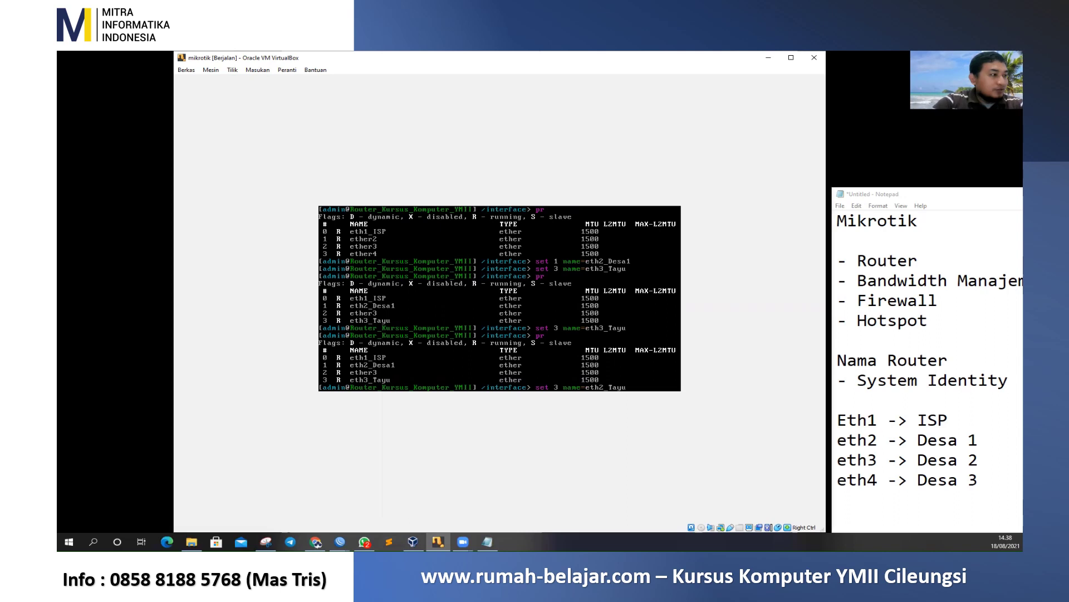
key(Return)
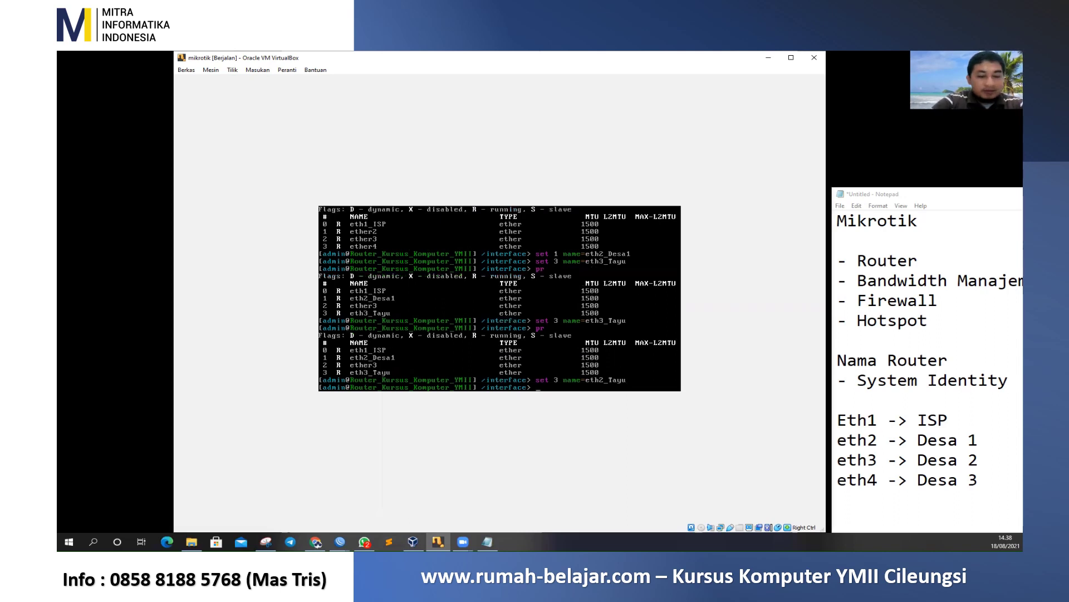
text(pr)
key(Return)
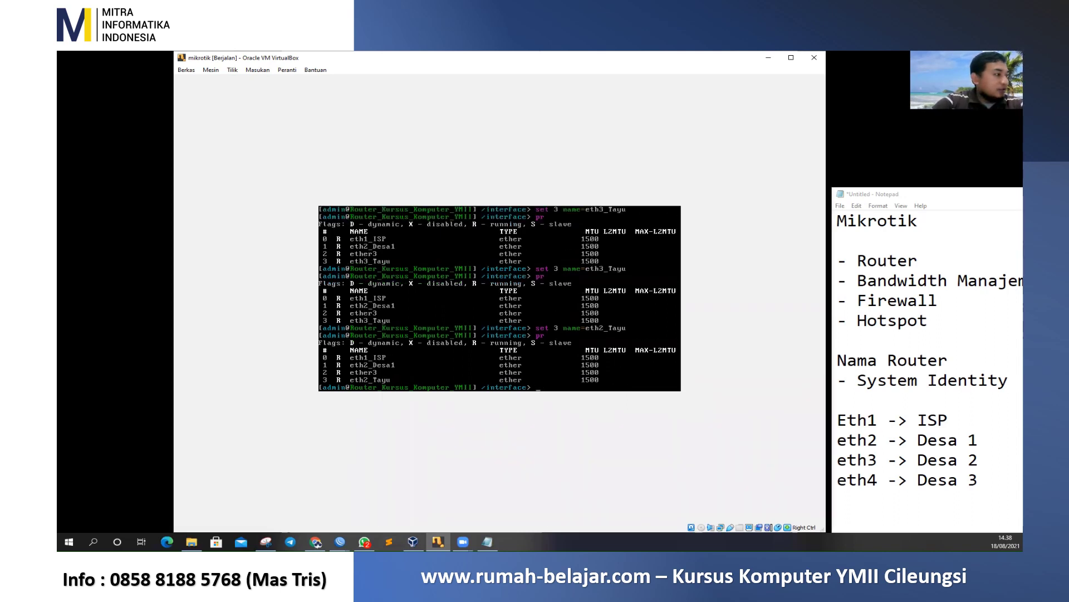
Rename interface 2 to eth3_Sukuhseti with the set command and print the interface list with pr
text(set )
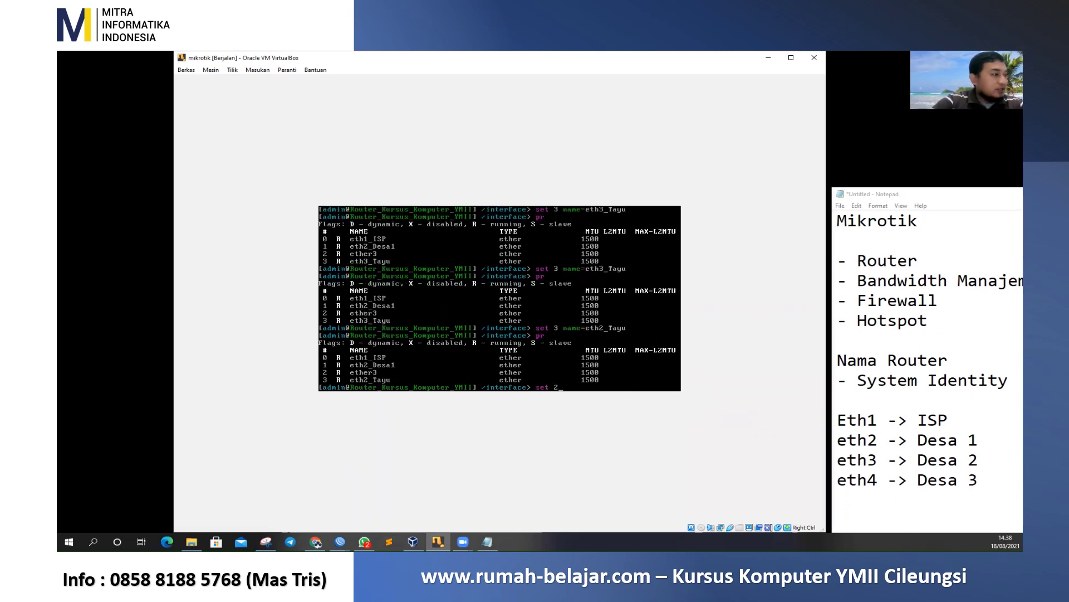
text(2 n)
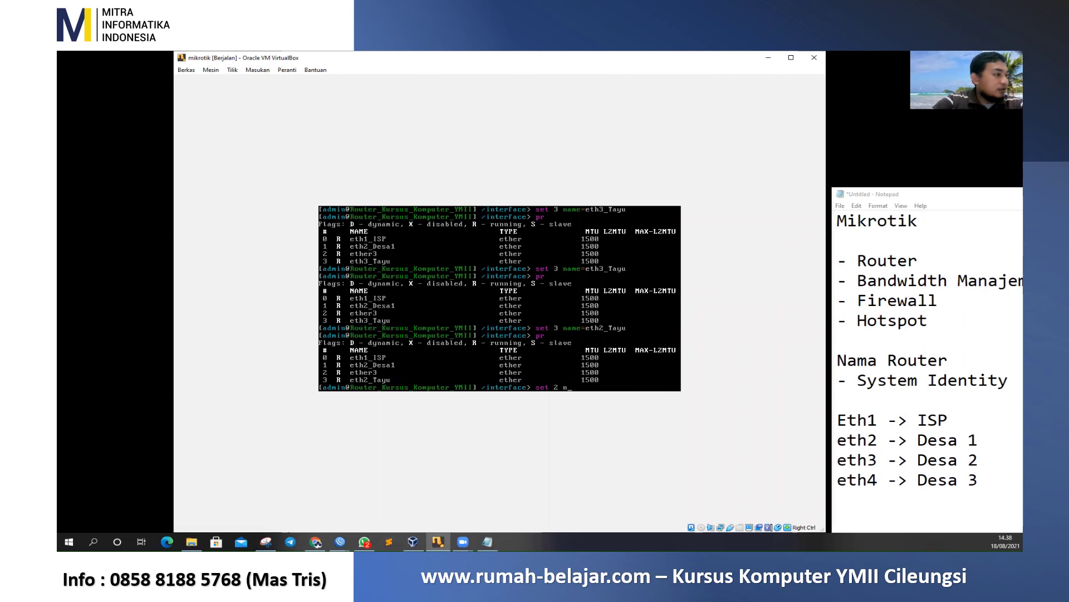
text(ame=eth3)
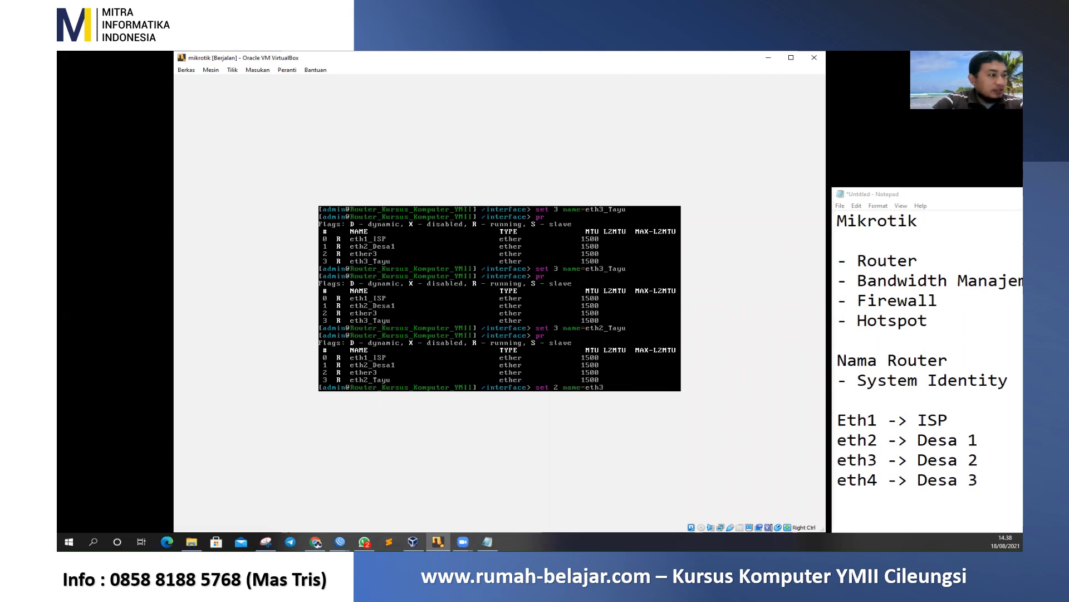
text(_Suku)
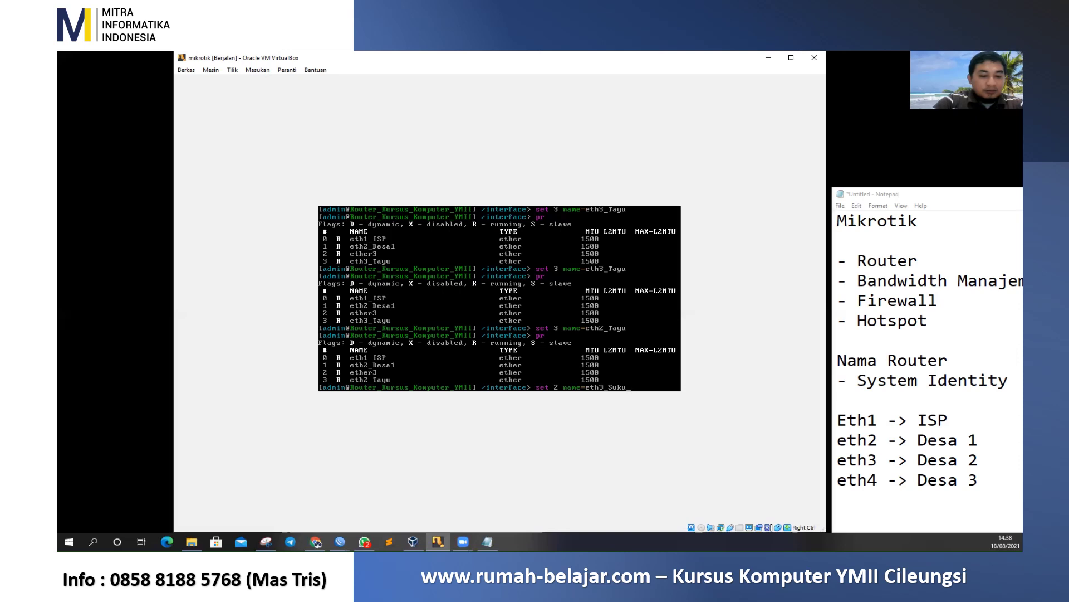
text(hseti)
key(Return)
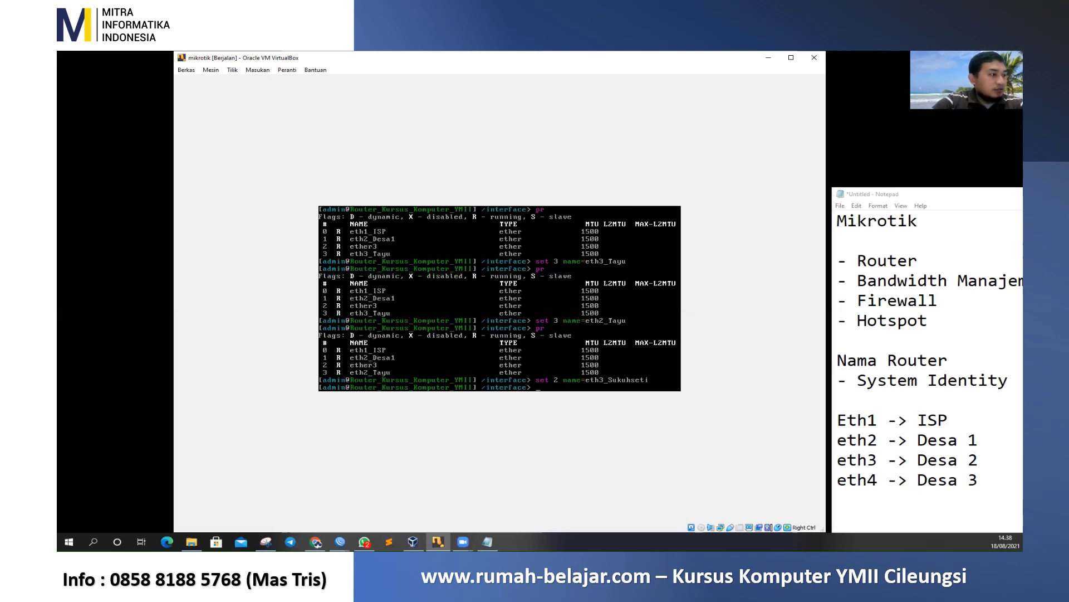
text(pr)
key(Return)
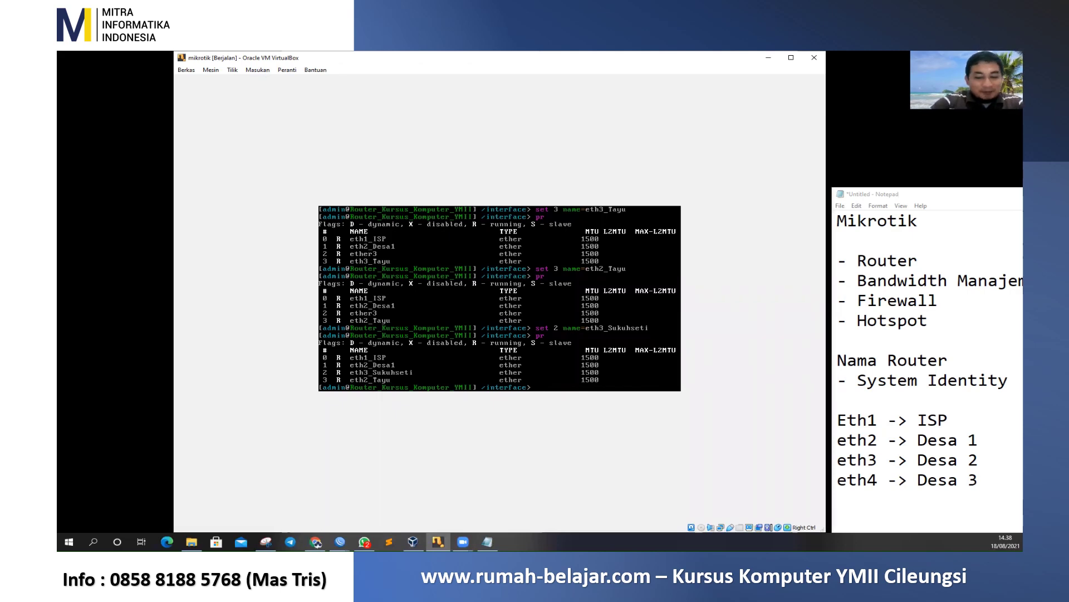
Leave the interface level for the root, enter ip address and print the address list with pr
text(/)
key(Return)
key(Return)
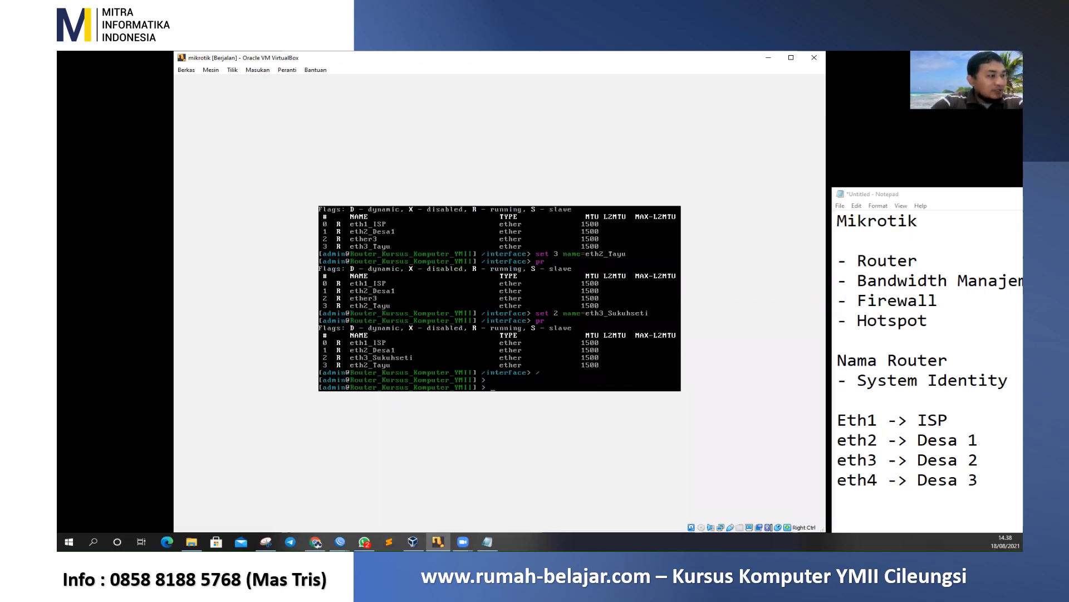
text(ip address)
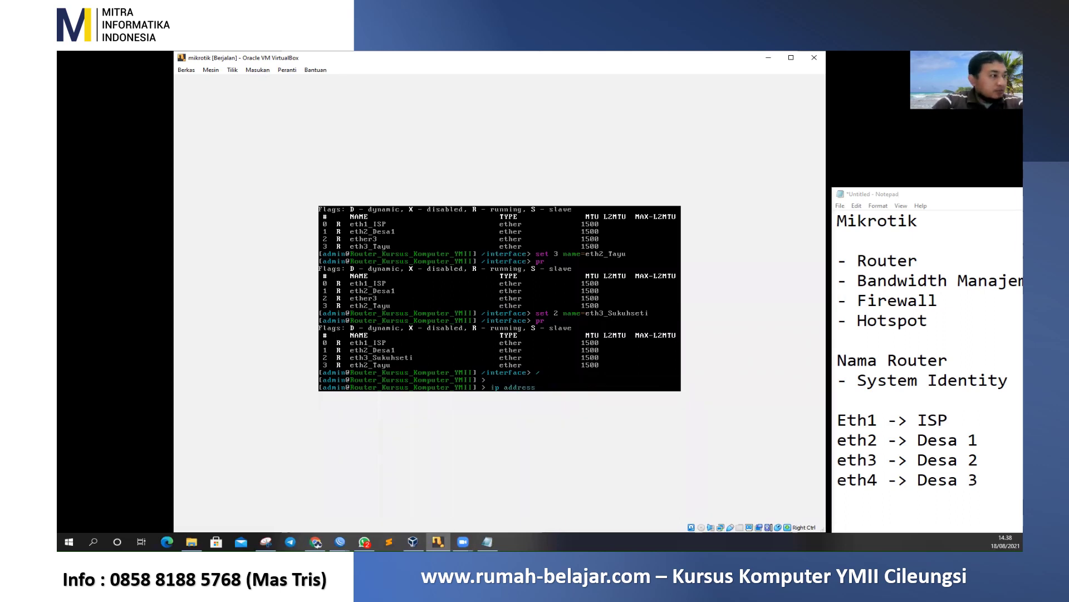
key(Return)
text(pr)
key(Return)
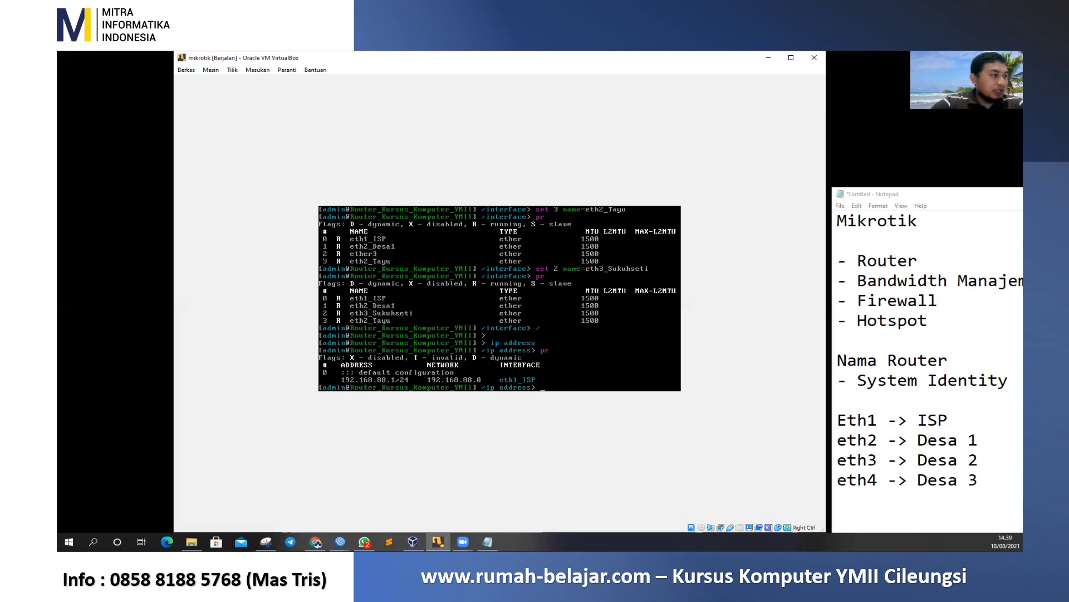
key(Return)
text(pr)
key(Return)
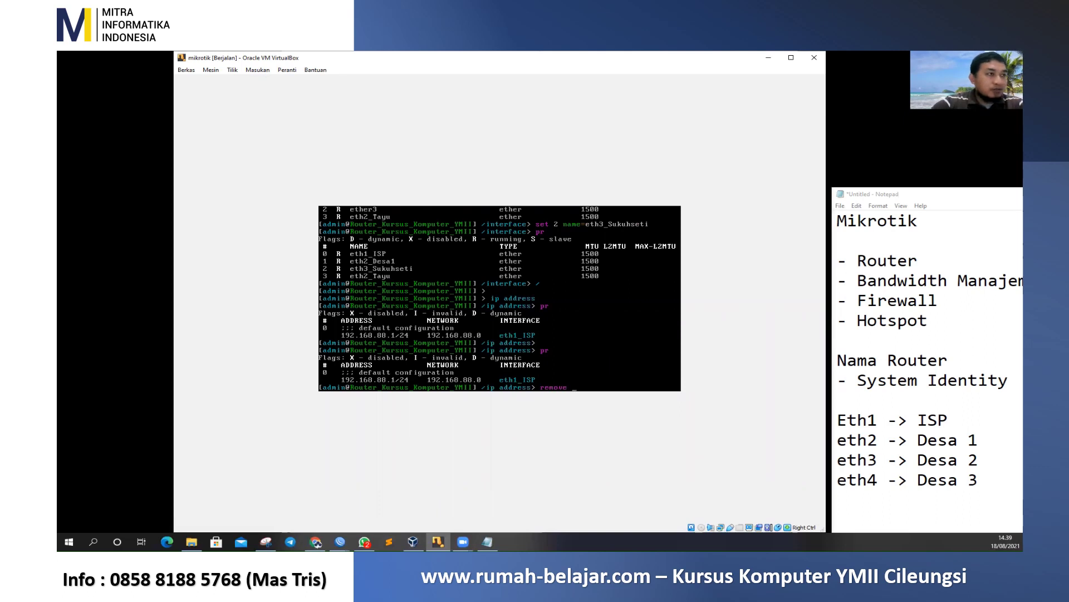
Remove the default address entry 0 from eth1_ISP and print the address list with pr
text(remove )
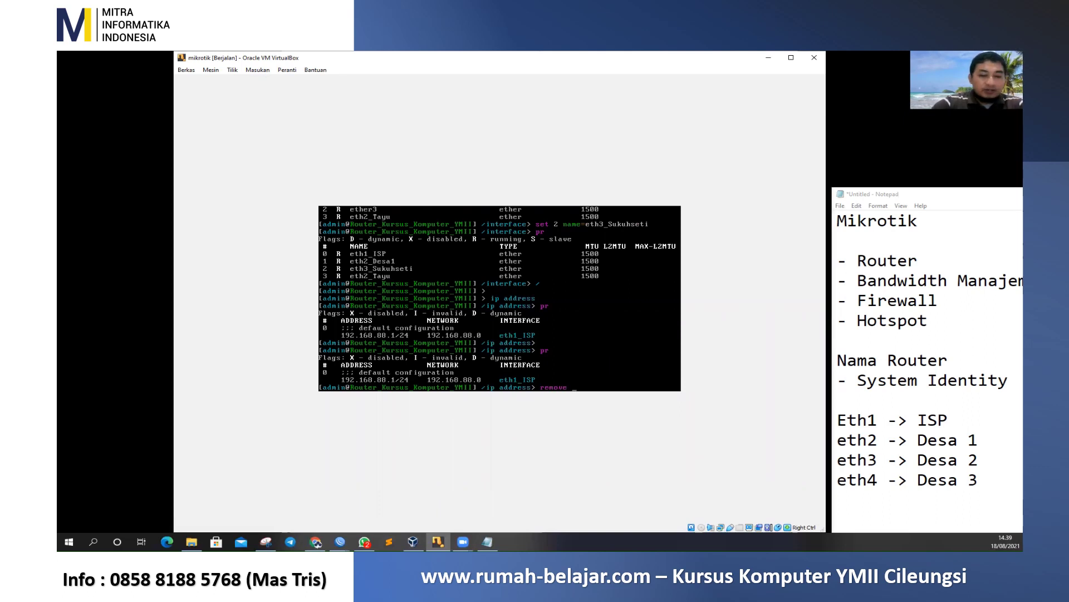
text(0)
key(Return)
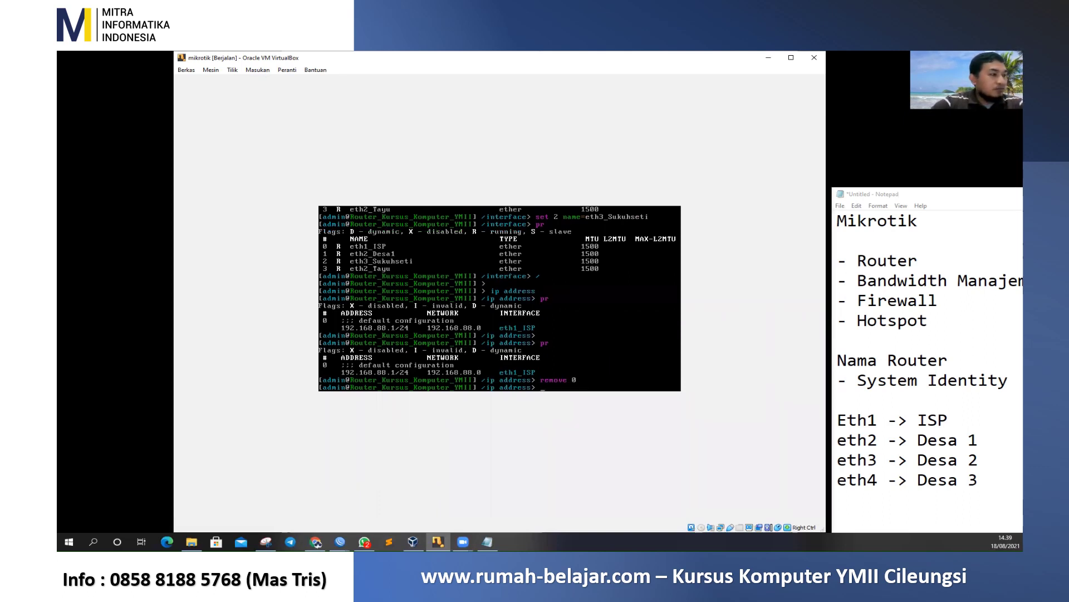
text(pr)
key(Return)
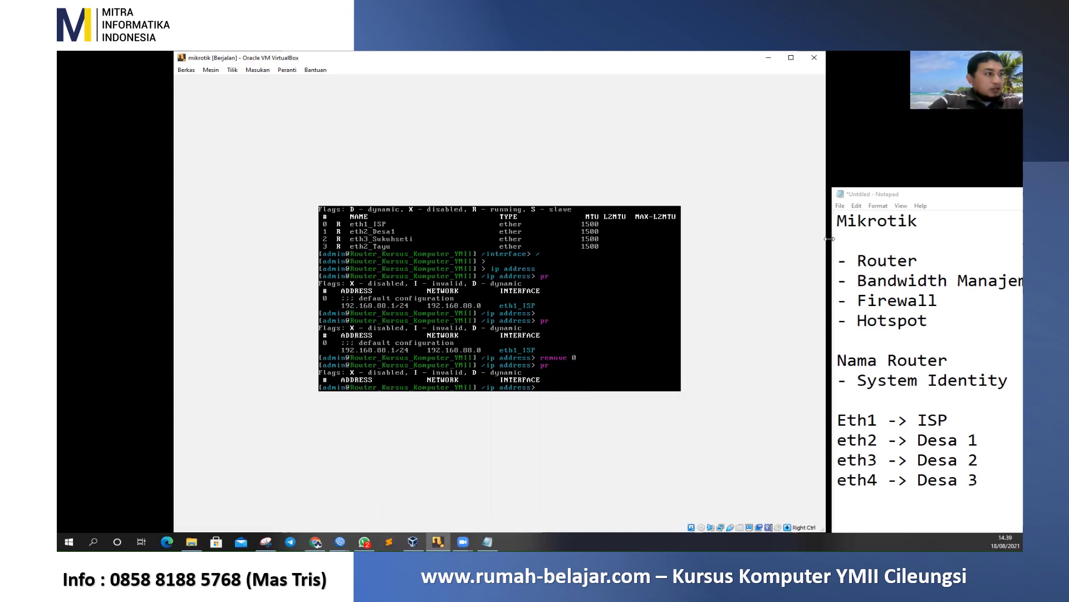
Switch to Notepad, widen its window and append -> 192.168.7.11/24 to the Eth1 -> ISP line
drag(829, 239, 610, 239)
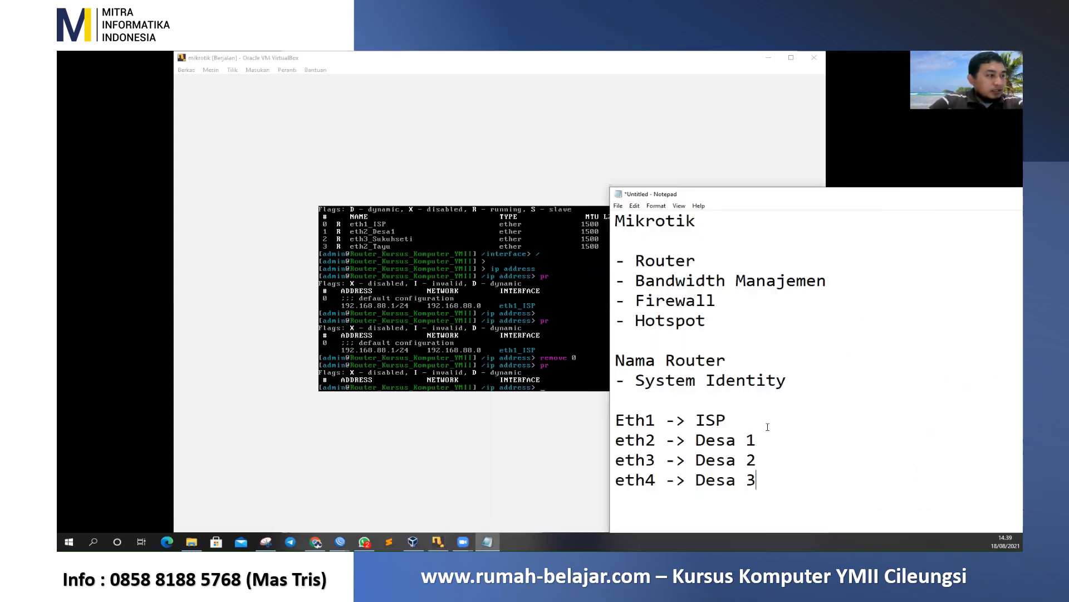
click(756, 420)
text(-)
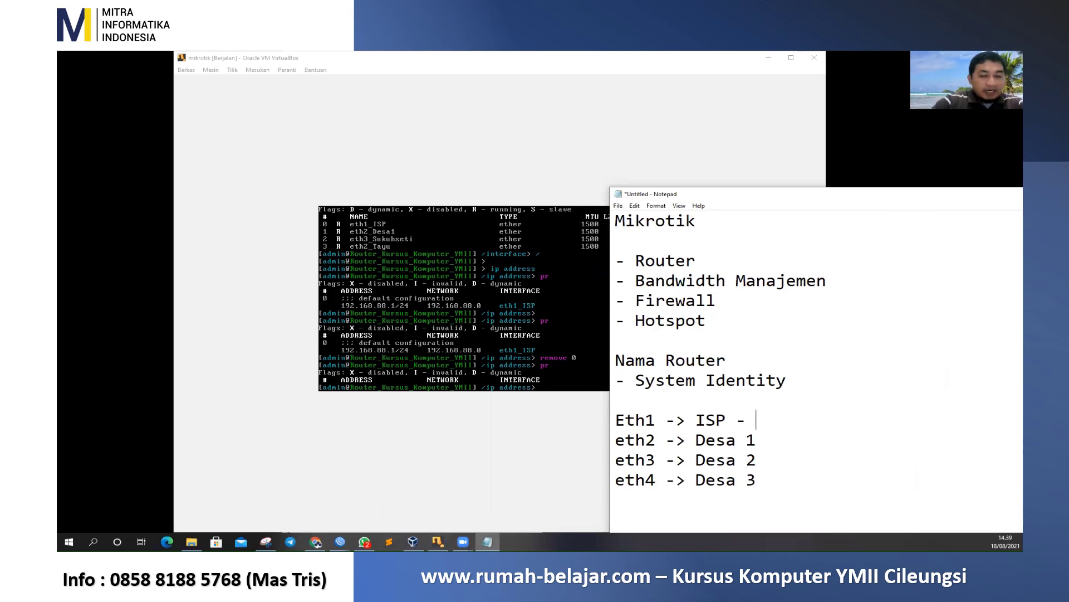
text(> 1)
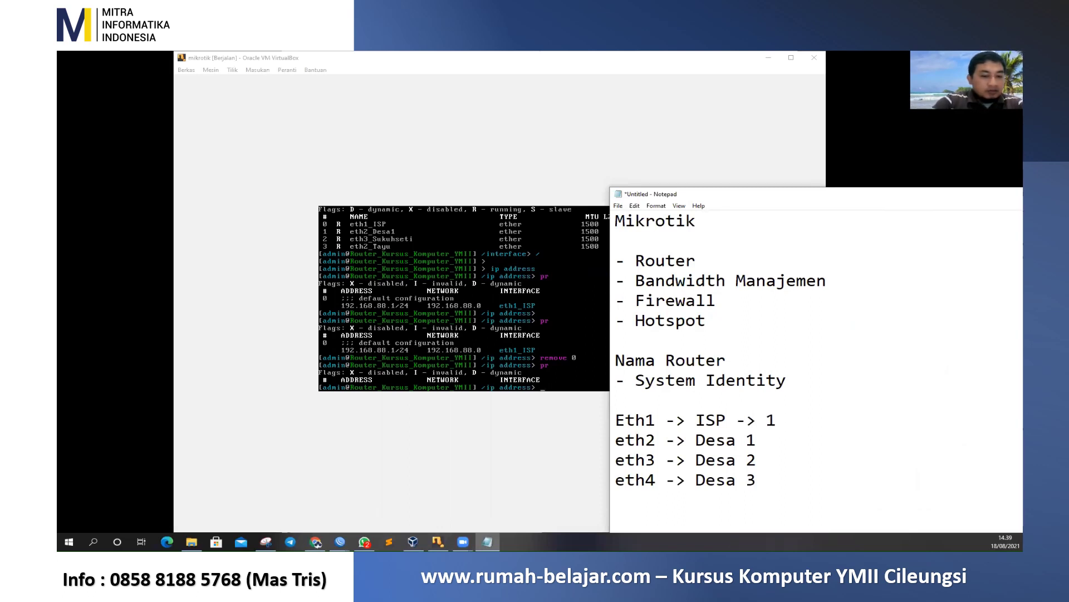
text(92.168)
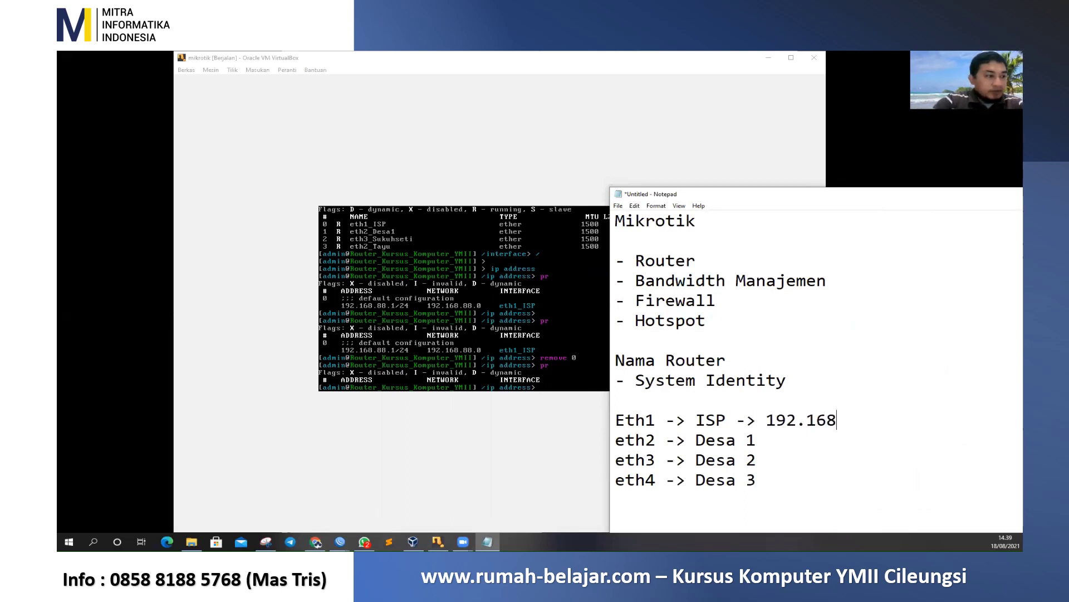
text(.7.11/24)
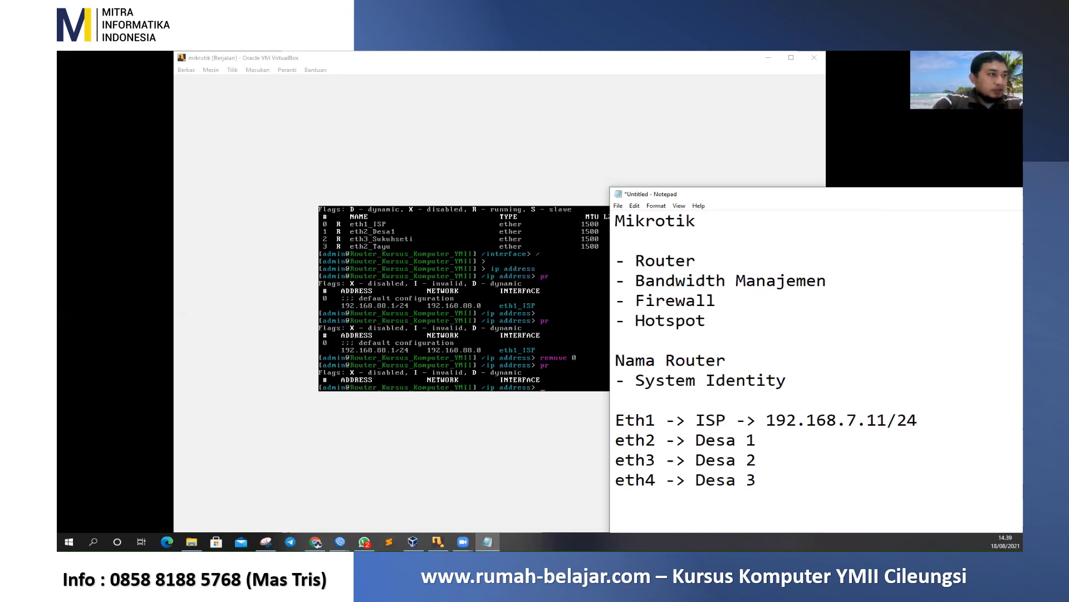
Back in the router console, add address 192.168.7.11/24 on interface eth1_ISP with the comment "ini adalah interface ke ISP"
click(538, 176)
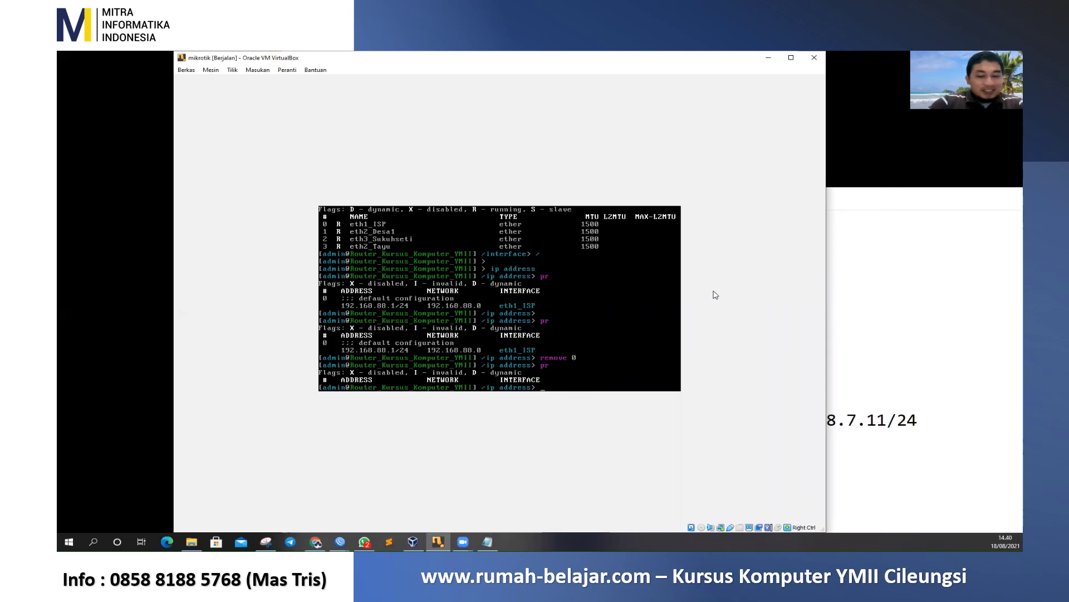
text(add)
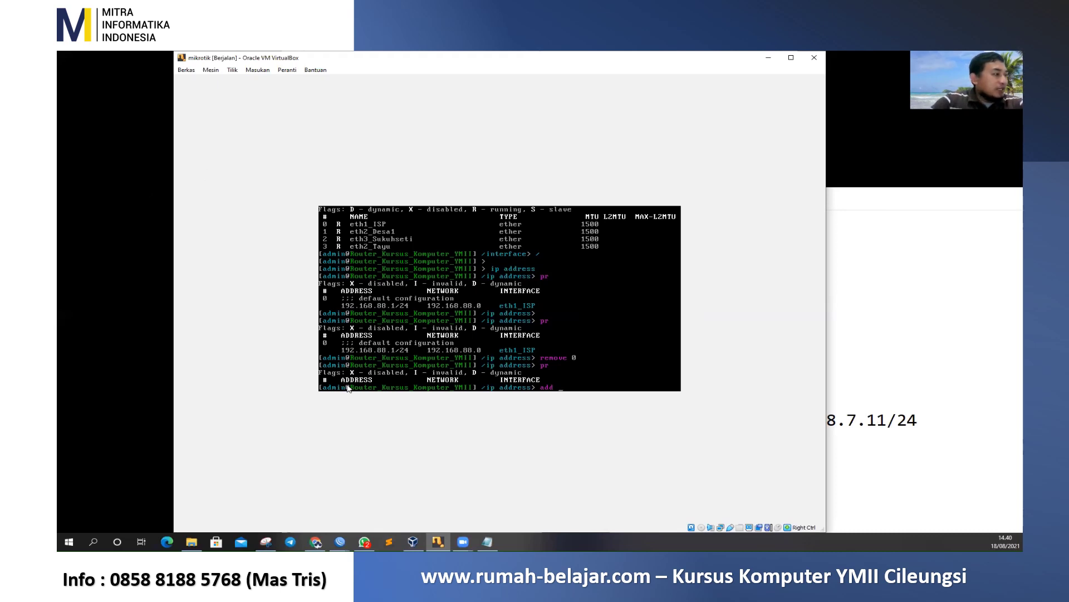
text(address=)
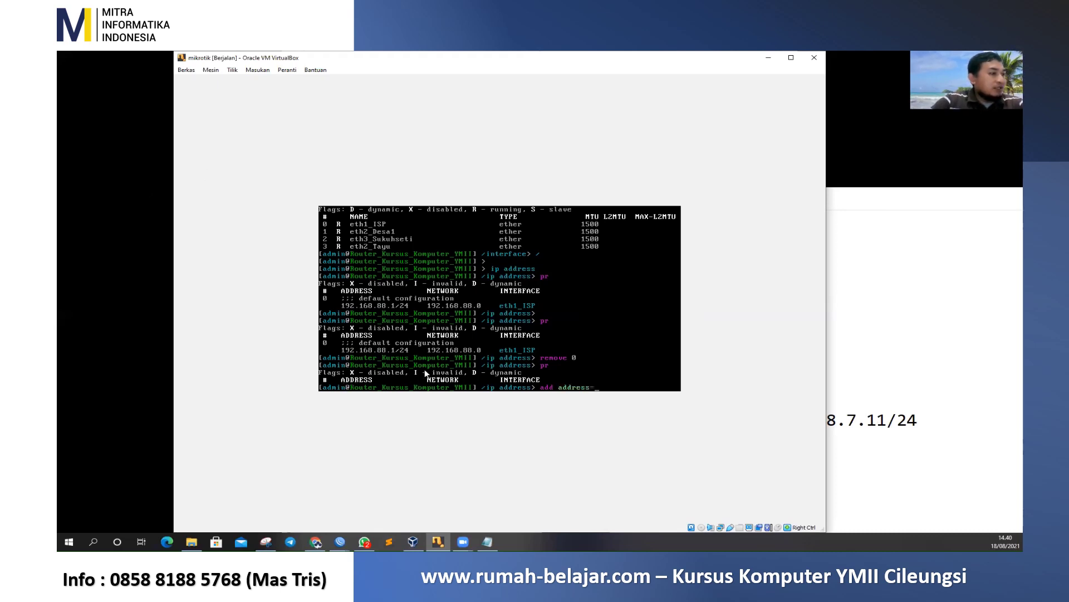
text(192.168.7.11/24 i)
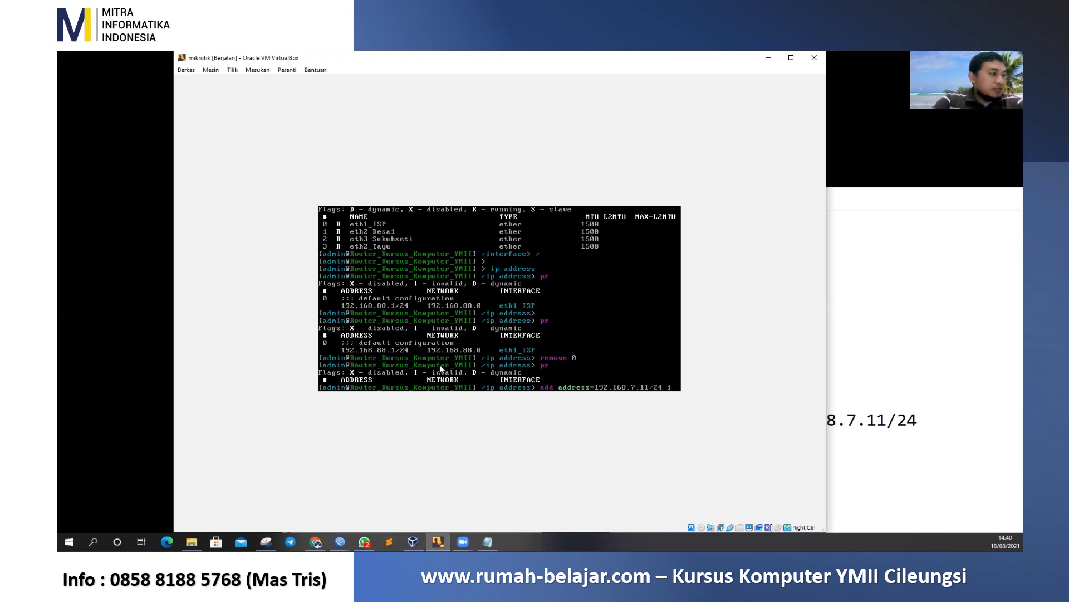
key(Tab)
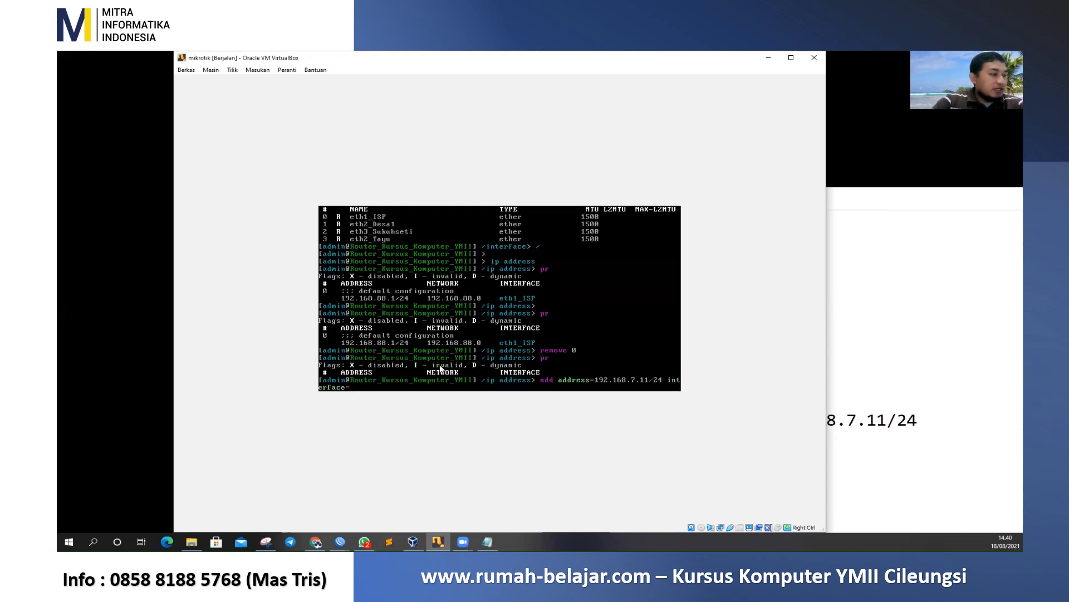
text(eth1_ISP )
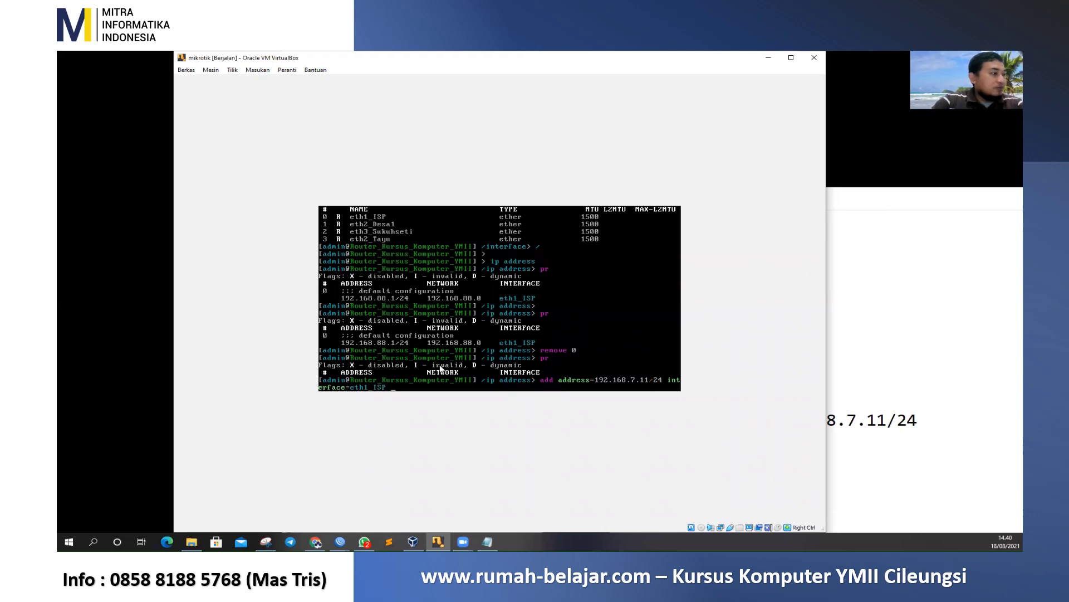
text(comment=)
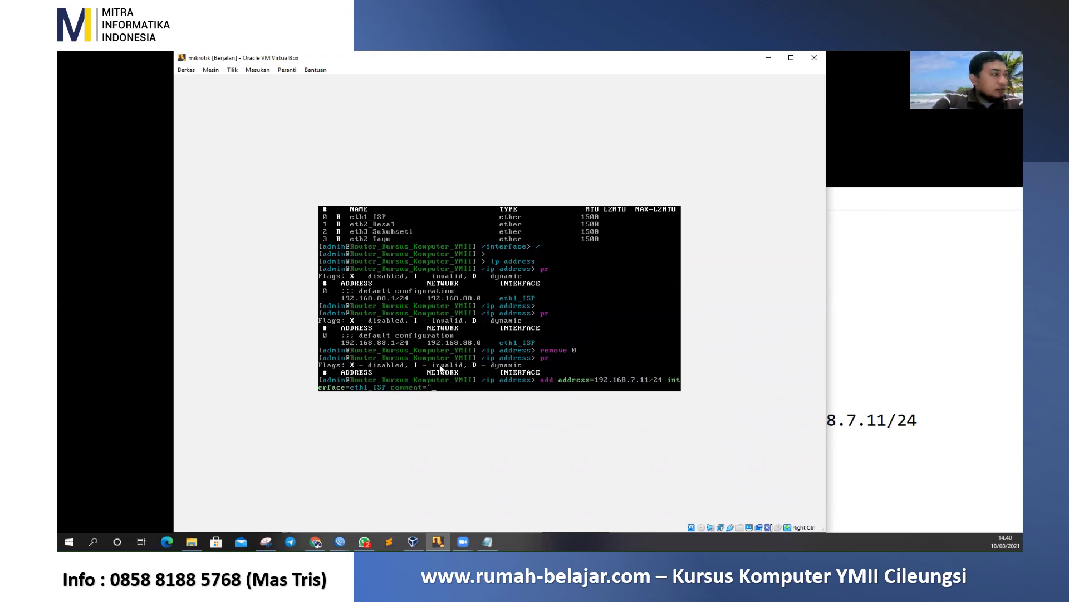
text("ini adalah)
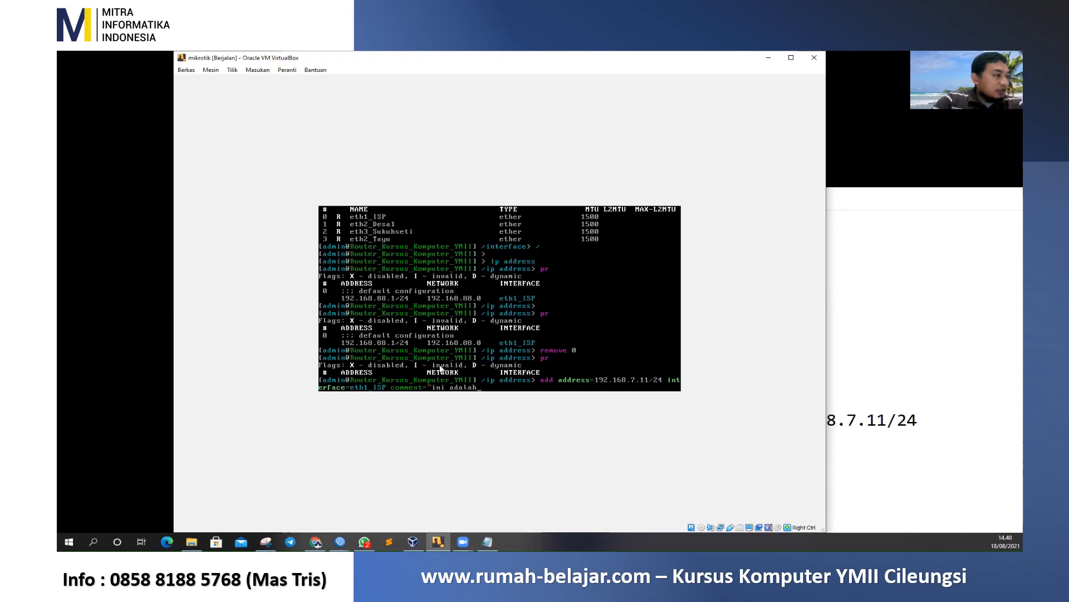
text( in)
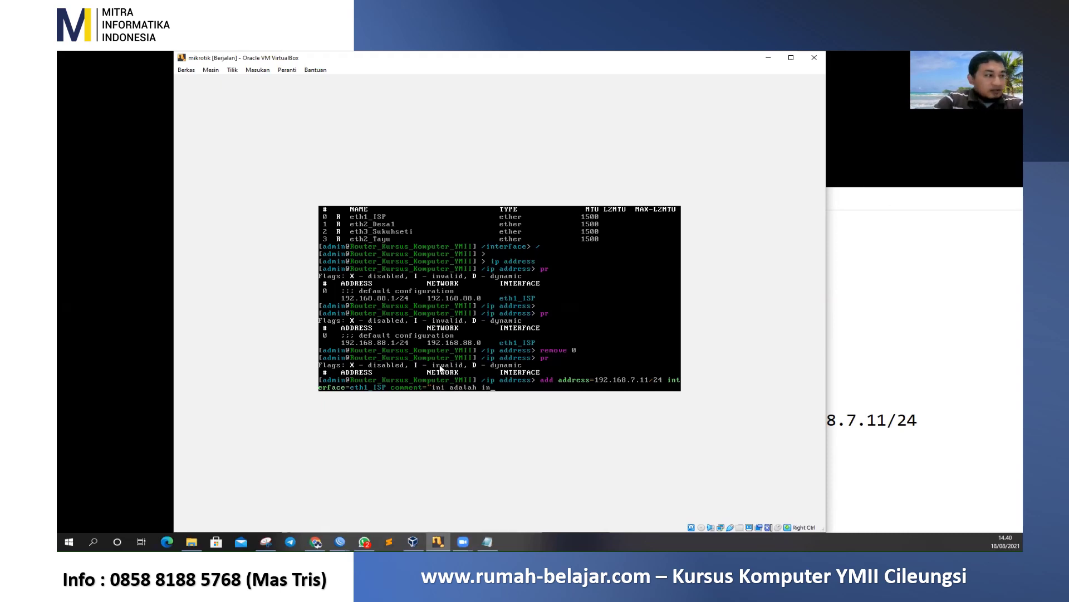
text(terface ke ISP")
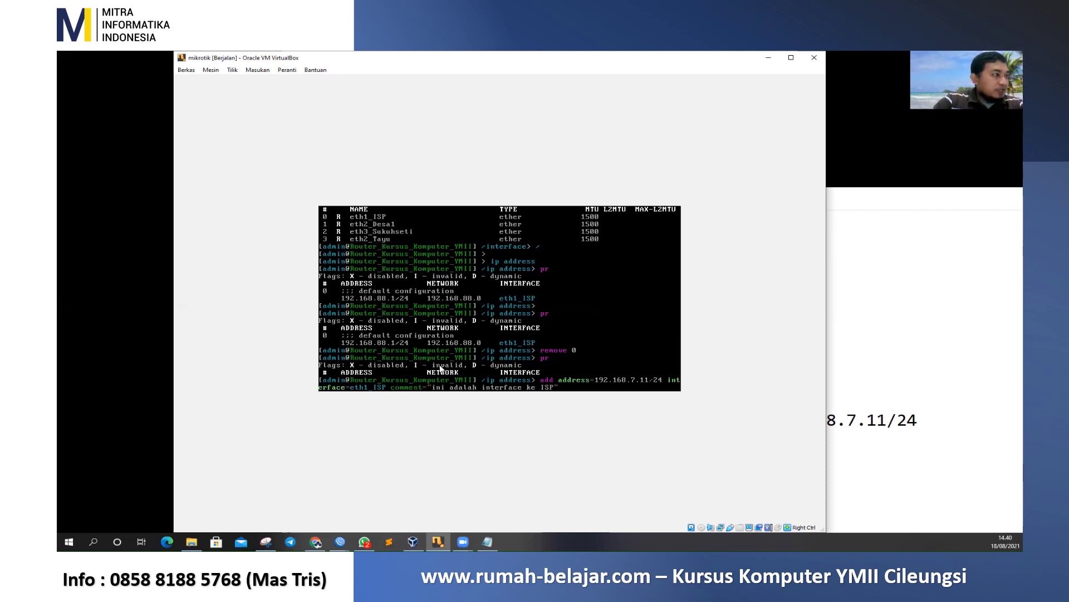
key(Return)
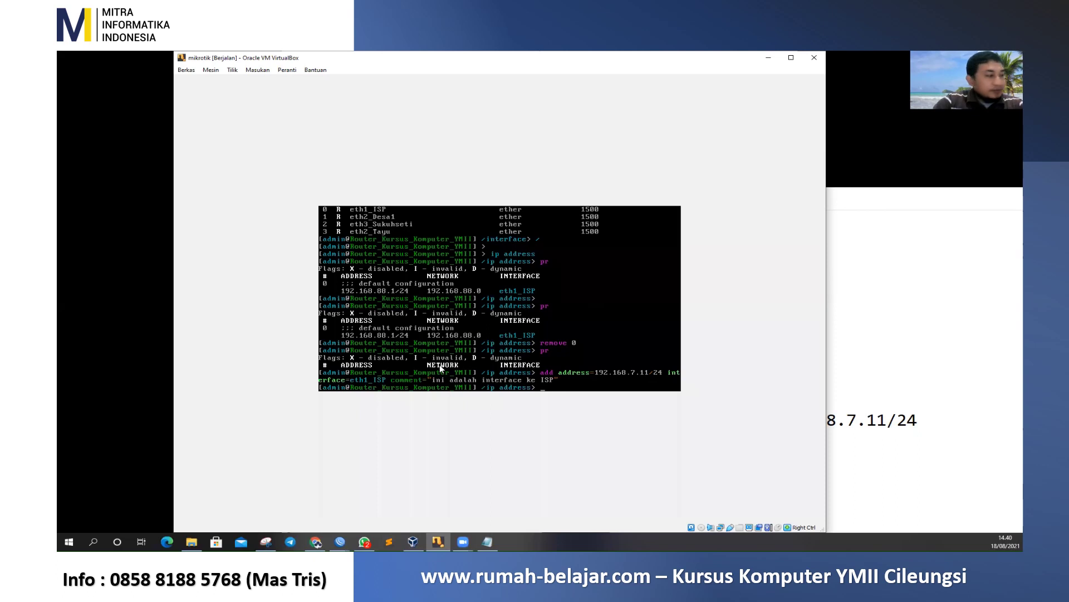
Print the address list with pr to check the new entry and return to the root level with /
text(pr)
key(Return)
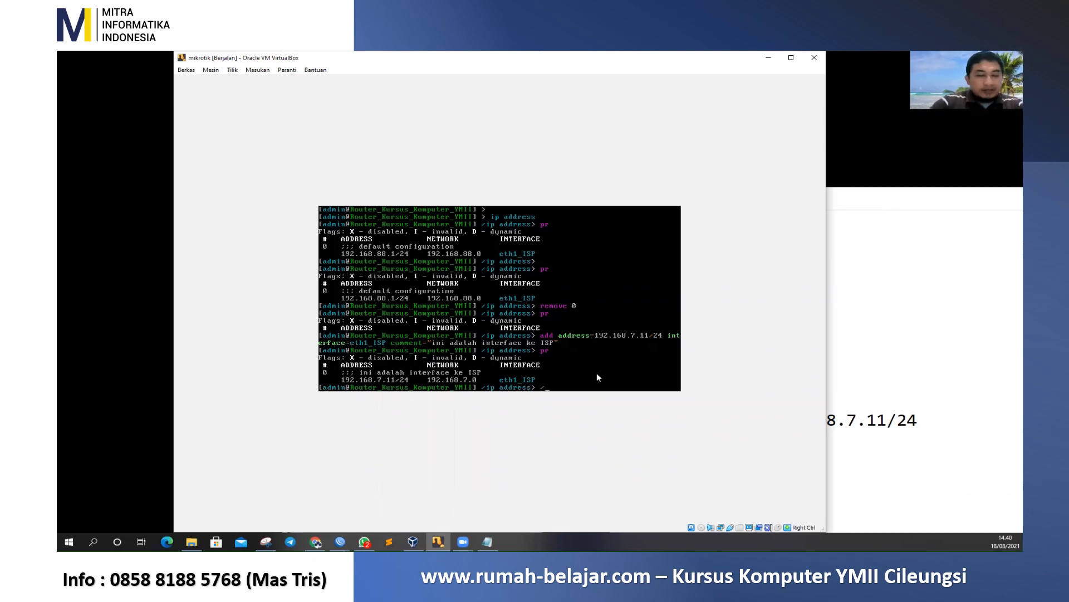
text(/)
key(Return)
Switch to Notepad and add the line "Default gateway 192.168.7.1" below the interface list, separated by a blank line
click(890, 400)
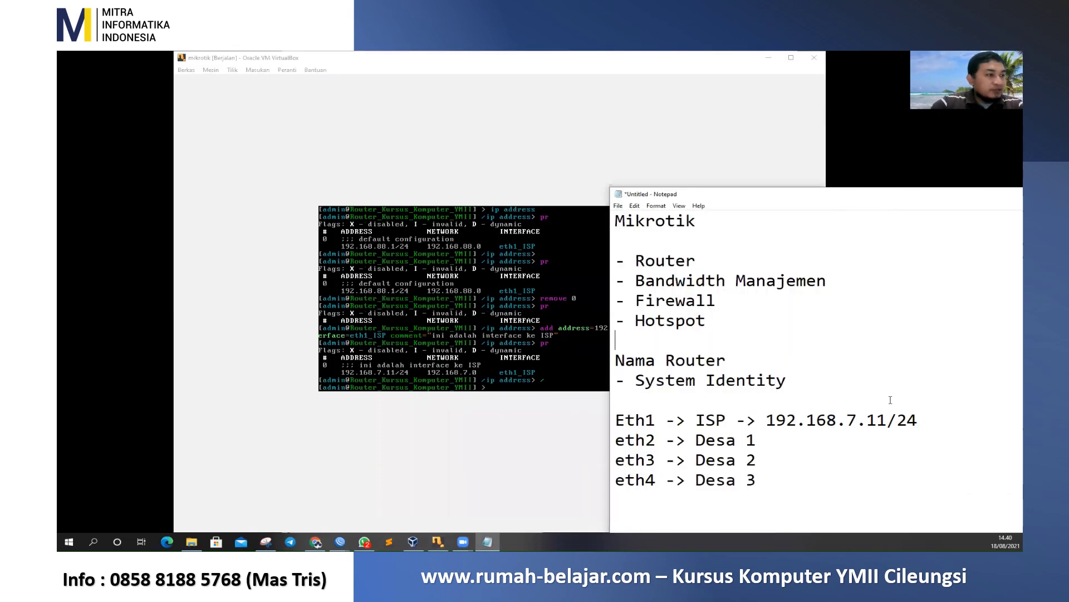
click(940, 418)
click(774, 474)
key(Return)
key(Return)
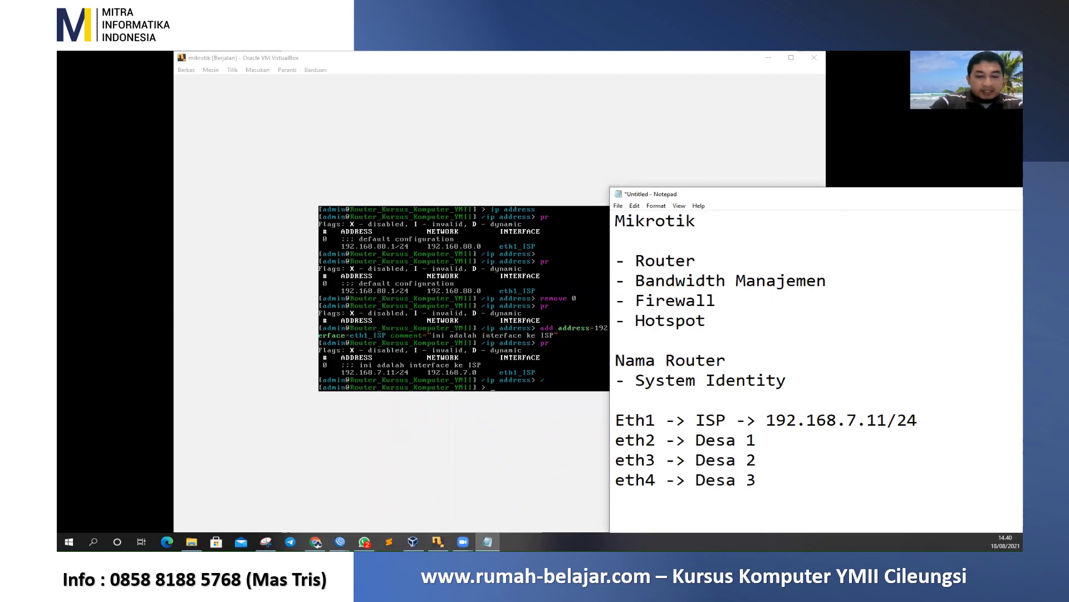
text(Defau)
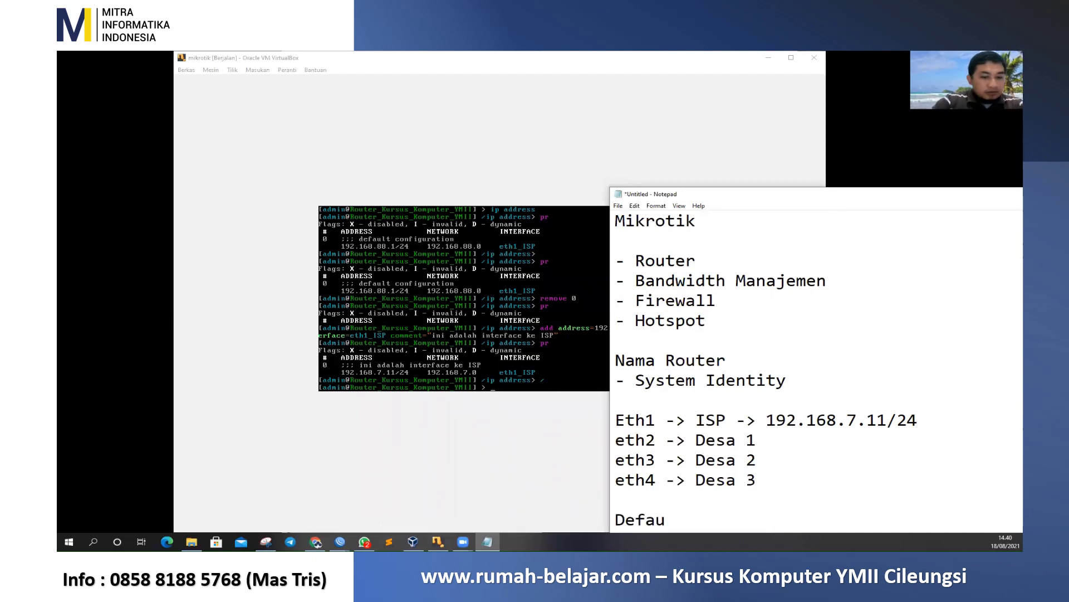
text(ly)
key(BackSpace)
text(t gater)
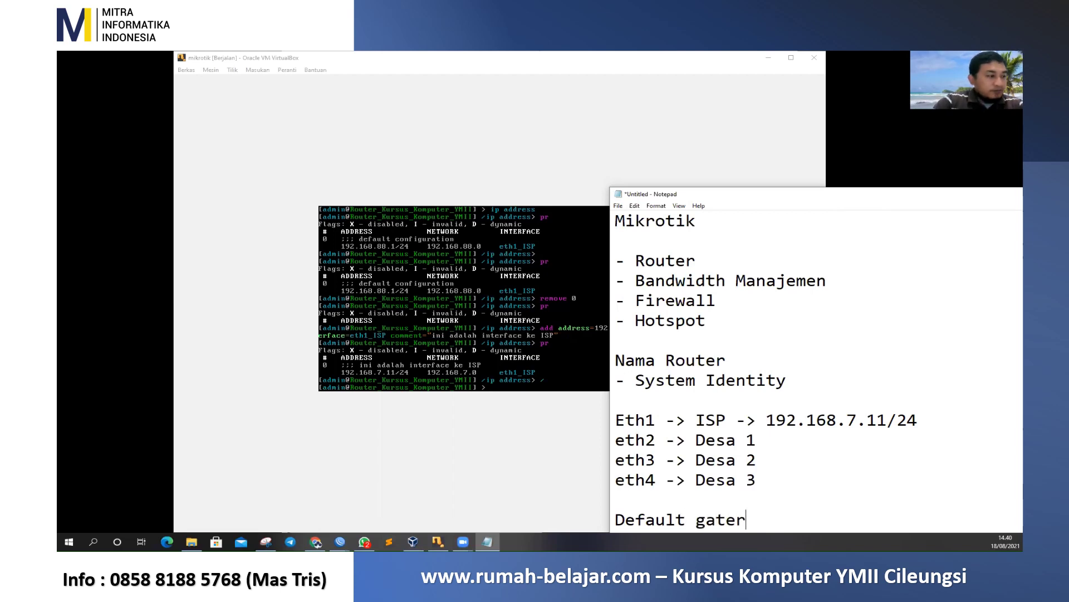
key(BackSpace)
text(wat)
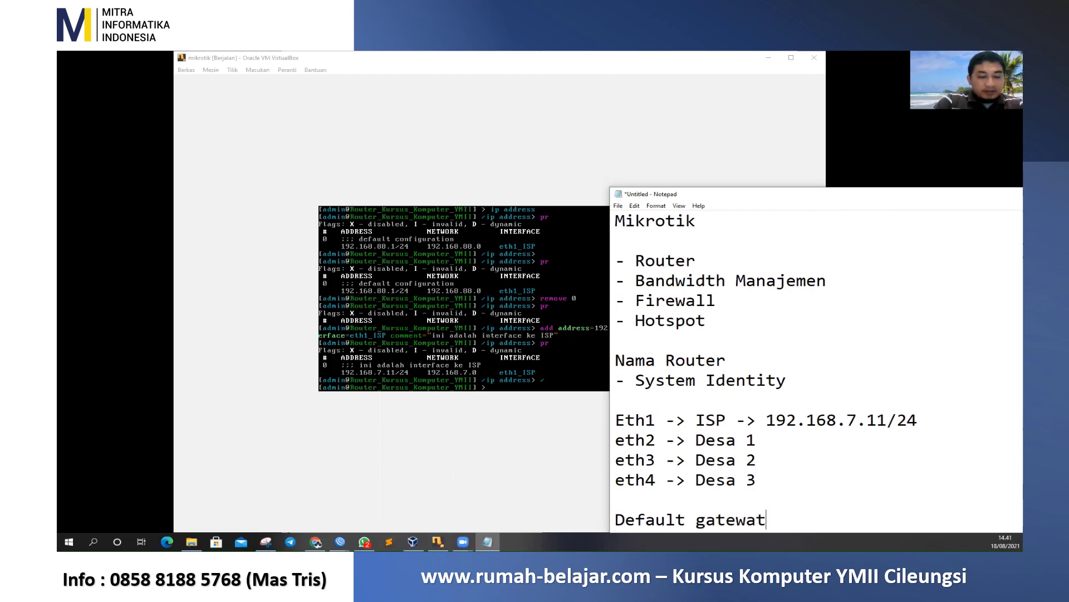
key(BackSpace)
text(y 19.17)
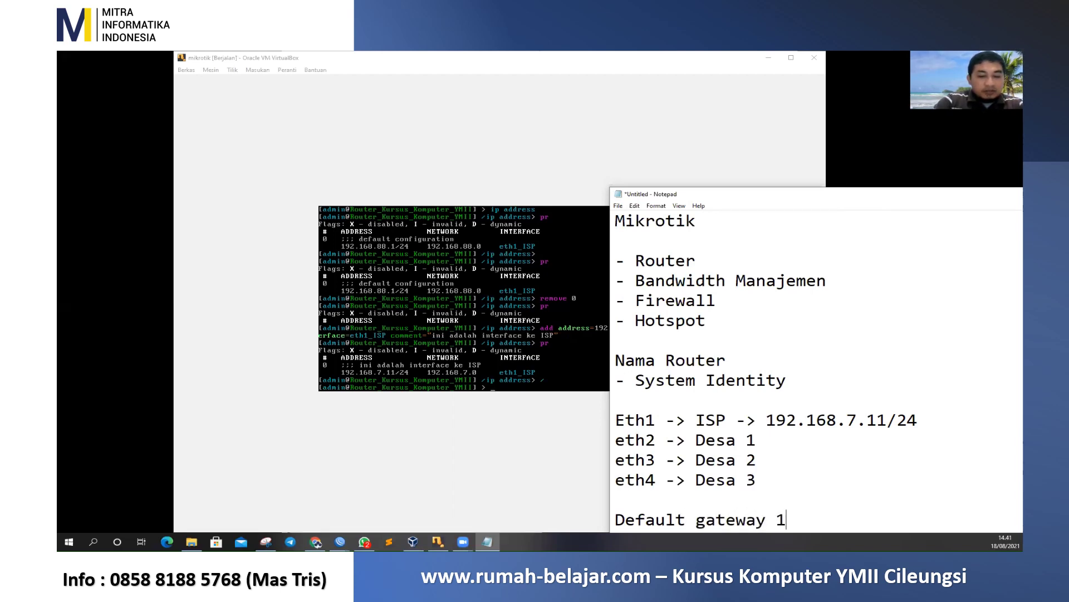
key(BackSpace)
key(BackSpace)
key(BackSpace)
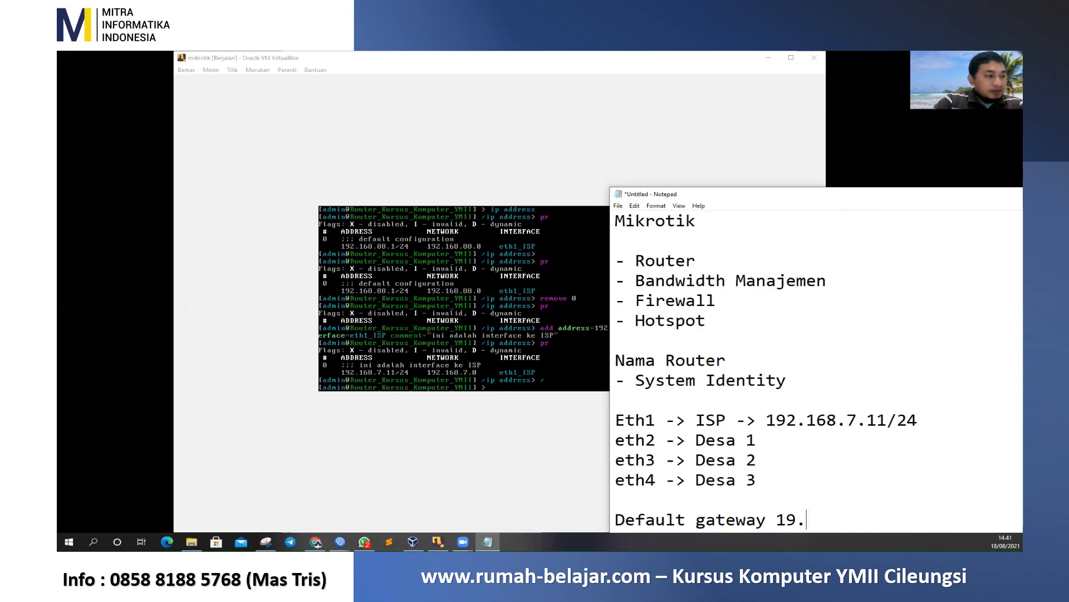
text(2.168.7.)
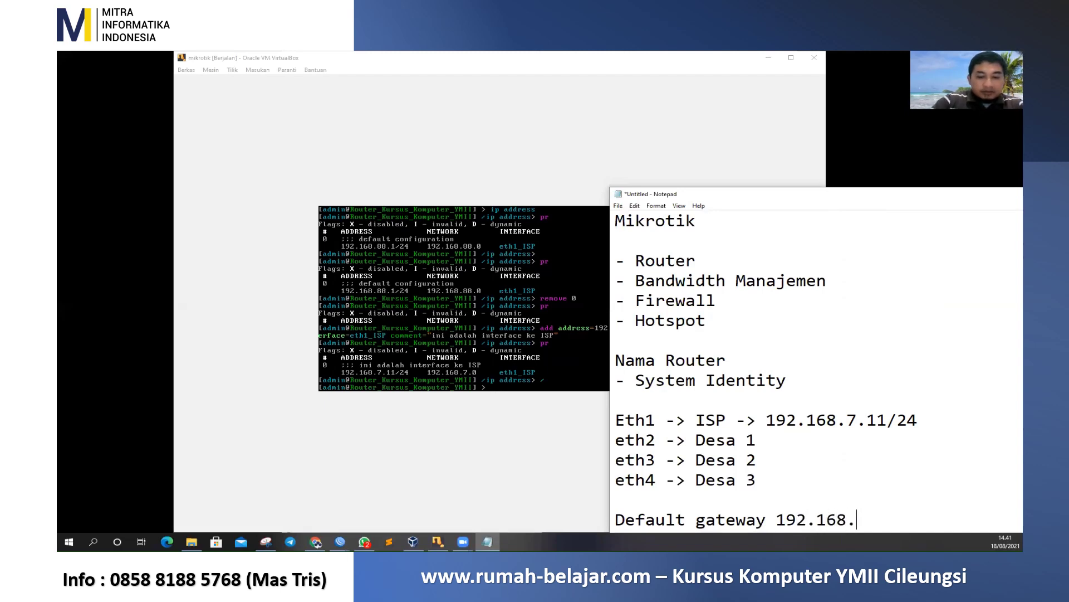
text(1)
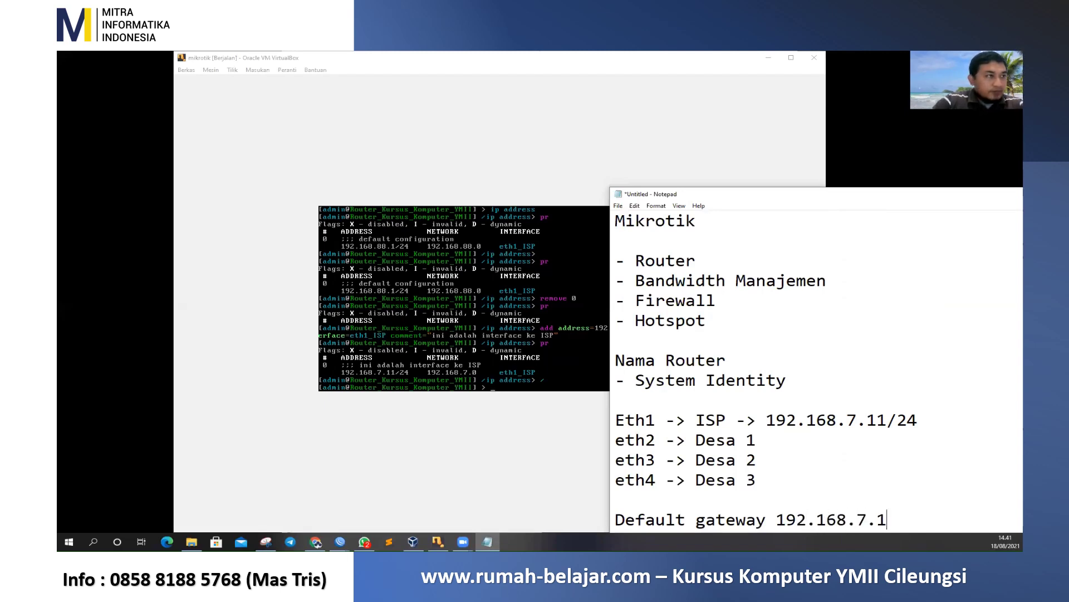
Back in the router console, ping the gateway 192.168.7.1 and stop the ping after a few replies
click(487, 368)
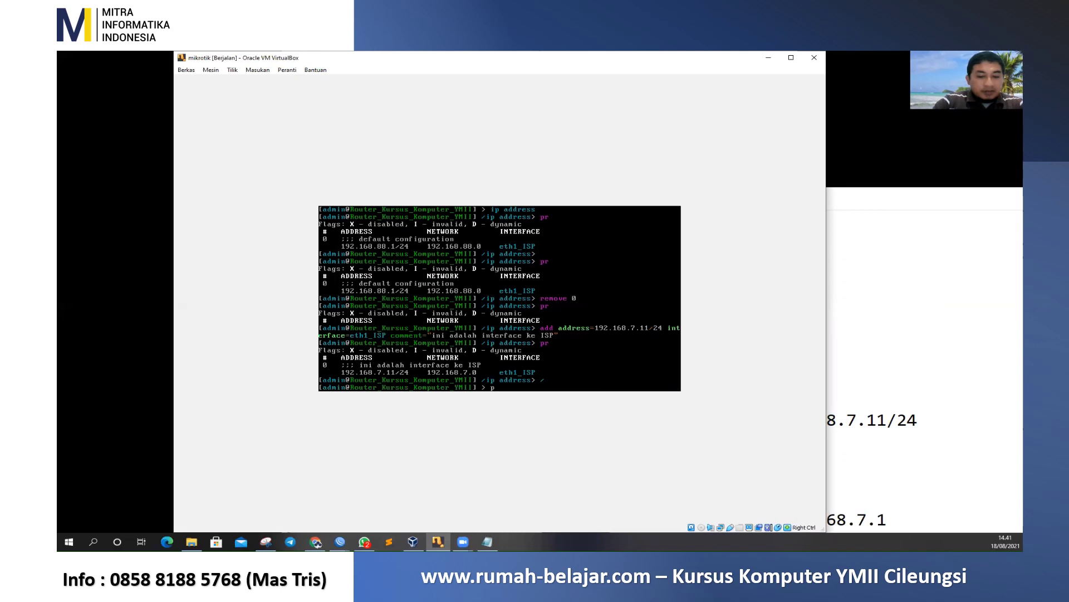
text(ping 192)
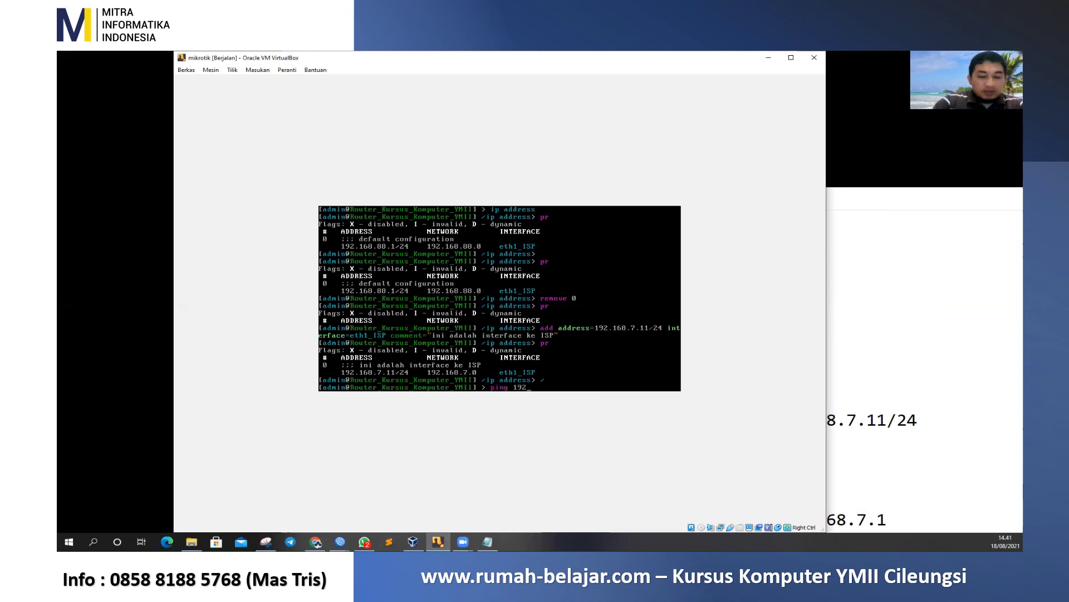
text(.168.7.1)
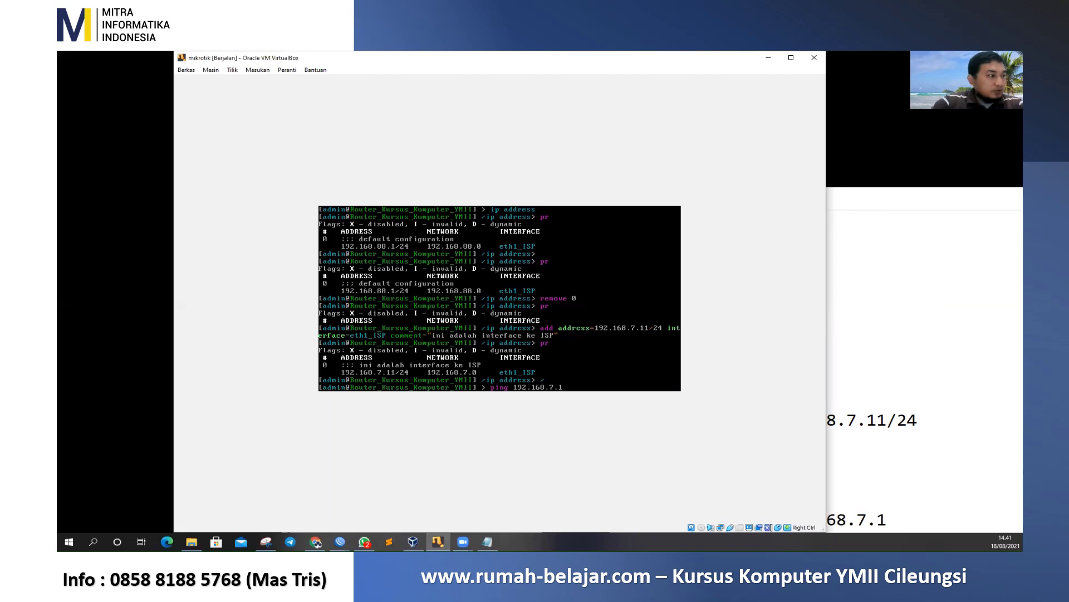
key(Return)
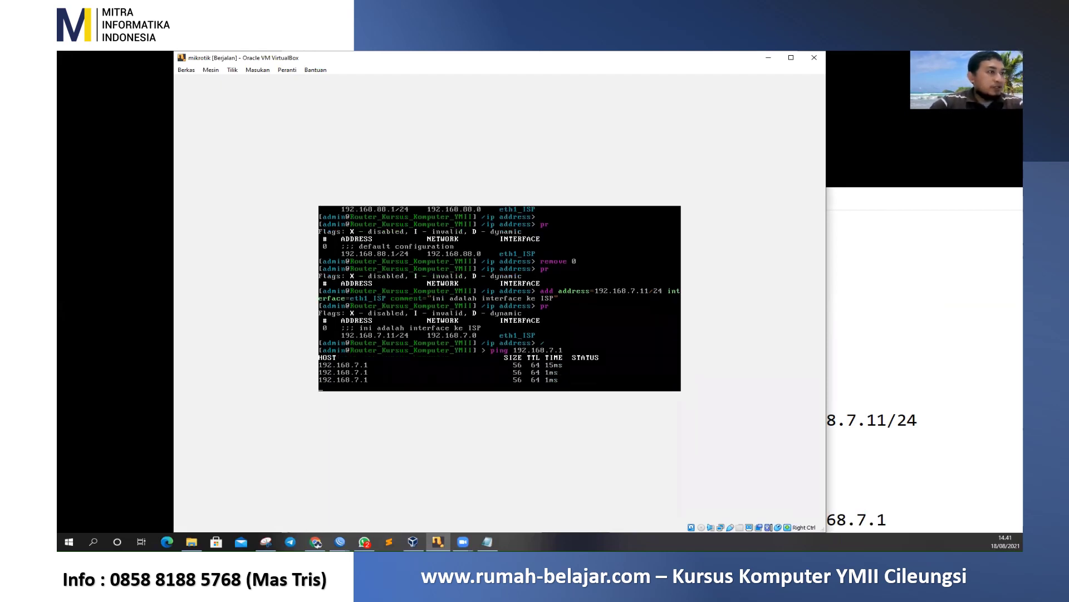
key(ctrl+c)
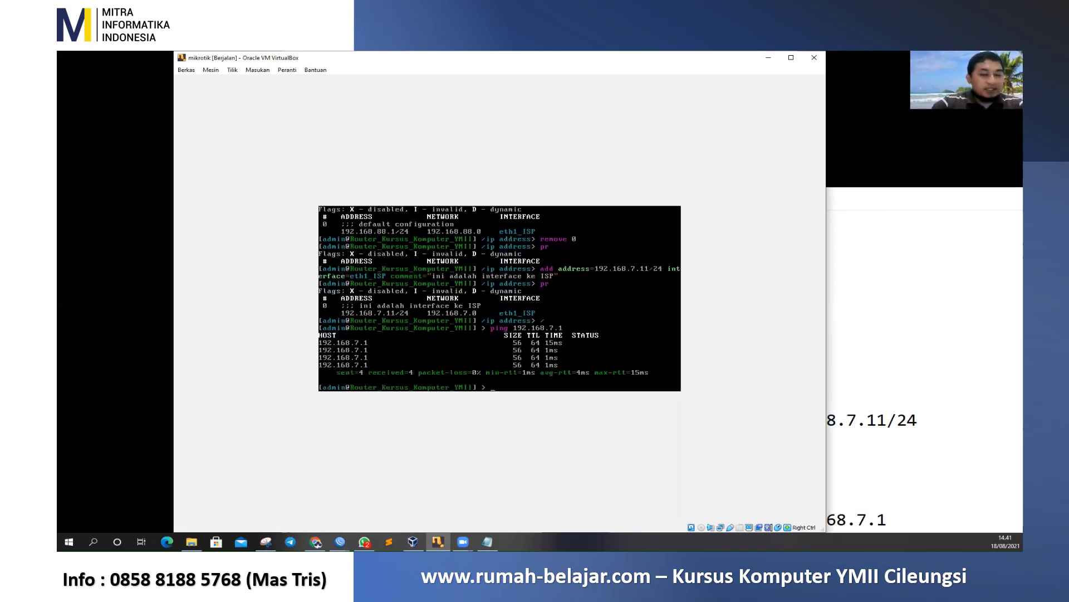
Ping 8.8.8.8 from the router to test internet access and stop the ping after a few attempts
key(BackSpace)
key(BackSpace)
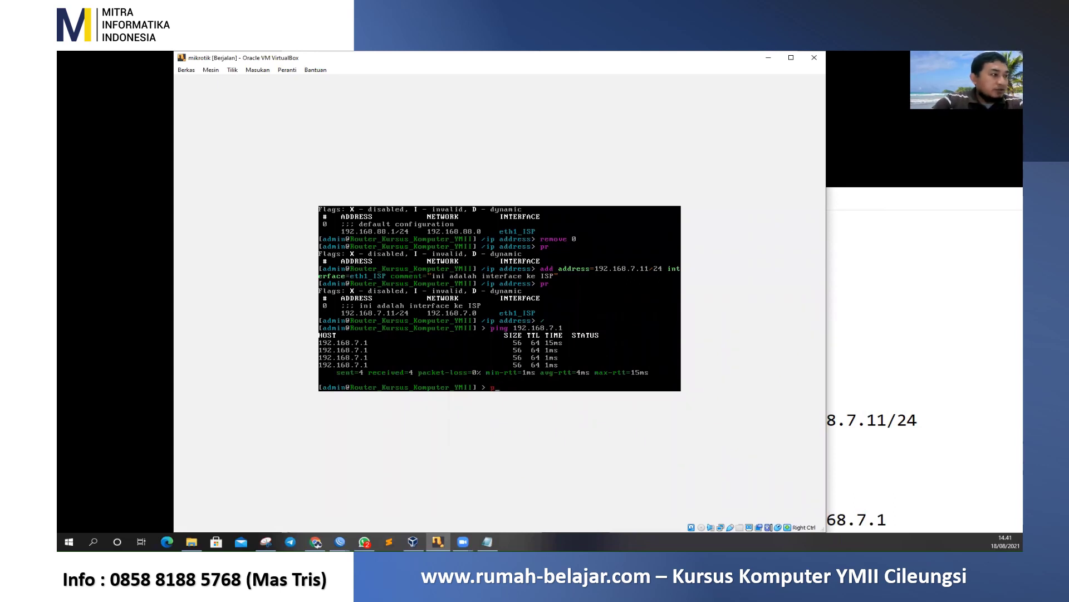
text(ing 8)
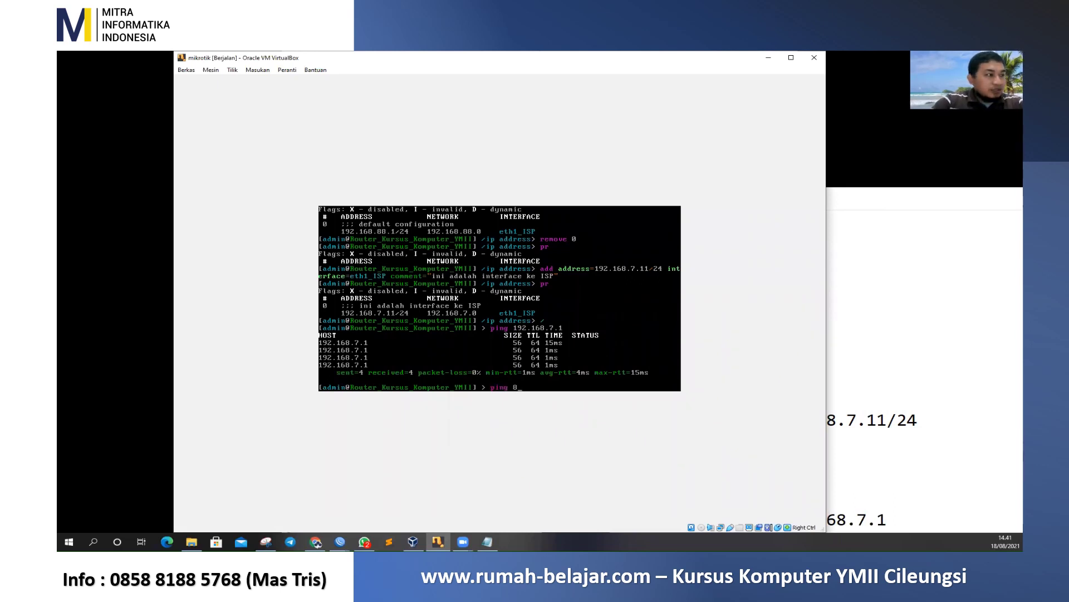
text(.8.8.8)
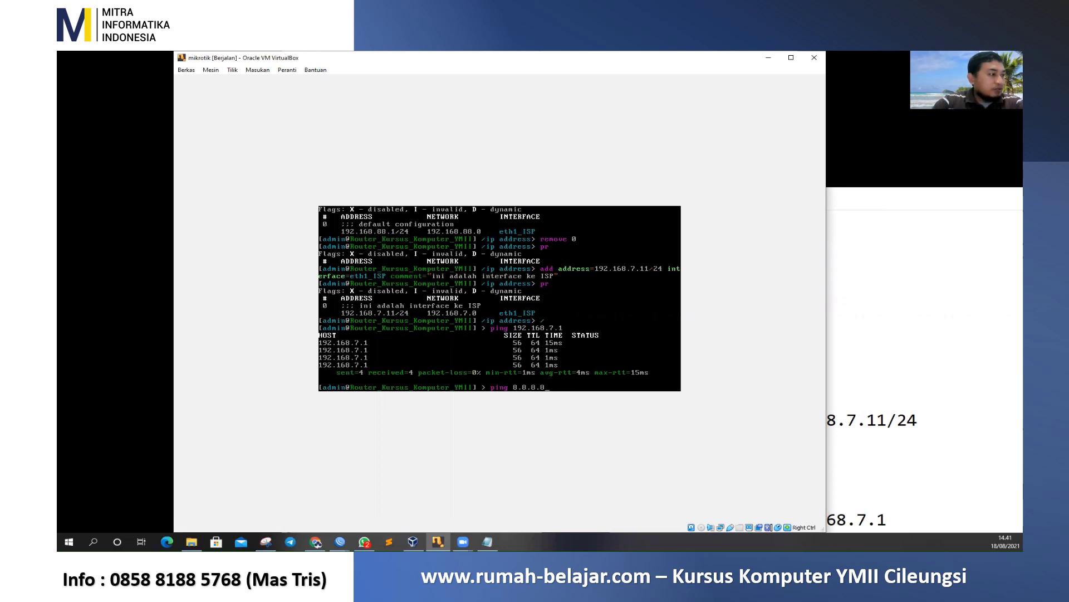
key(Return)
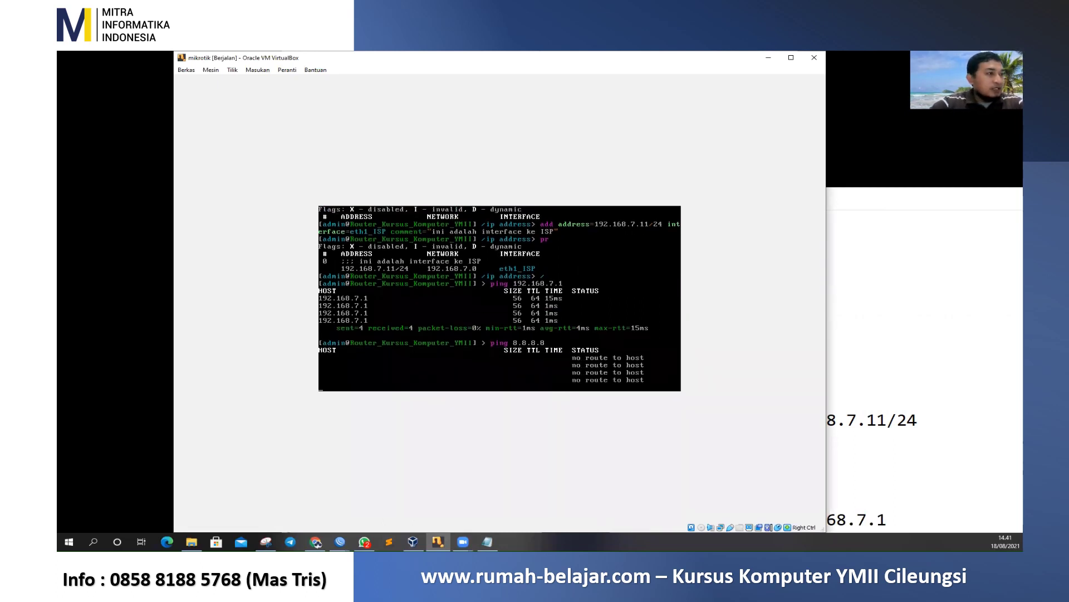
key(ctrl+c)
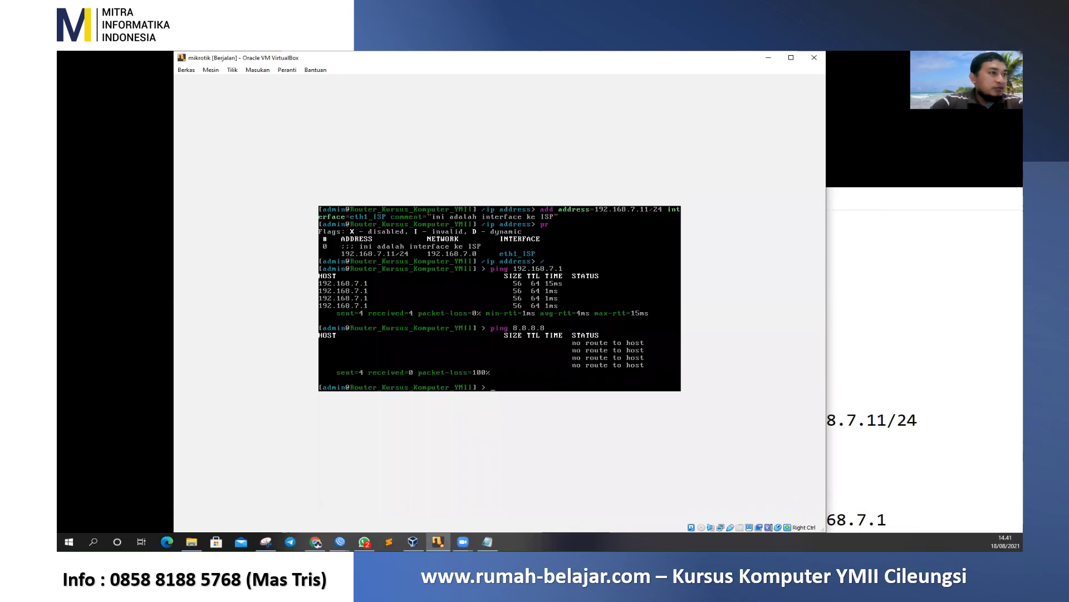
Enter the ip route level and print the routing table with pr
text(ip route)
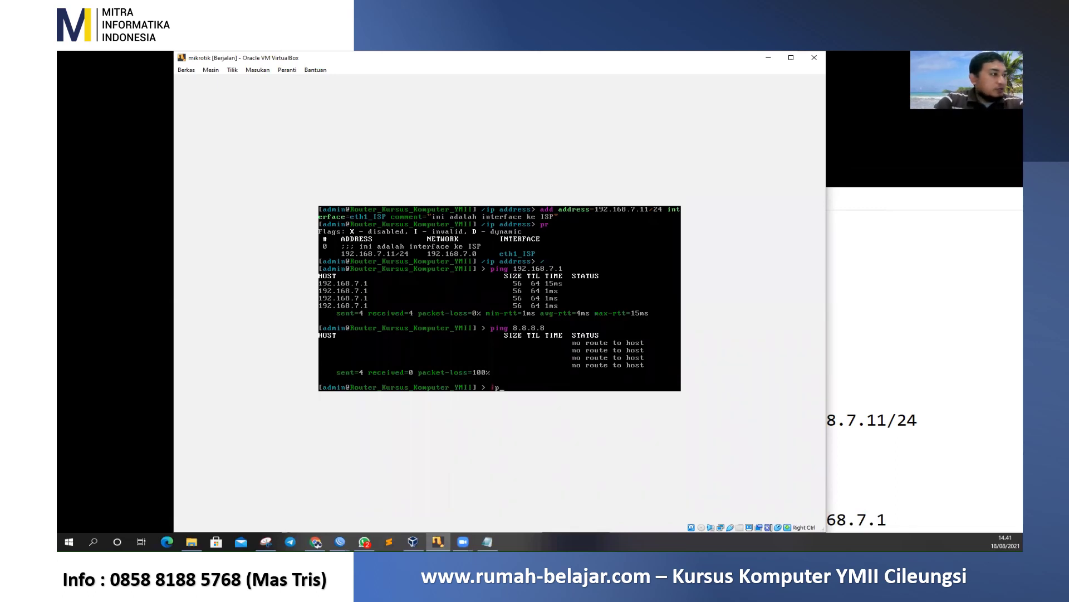
key(Return)
text(pr)
key(Return)
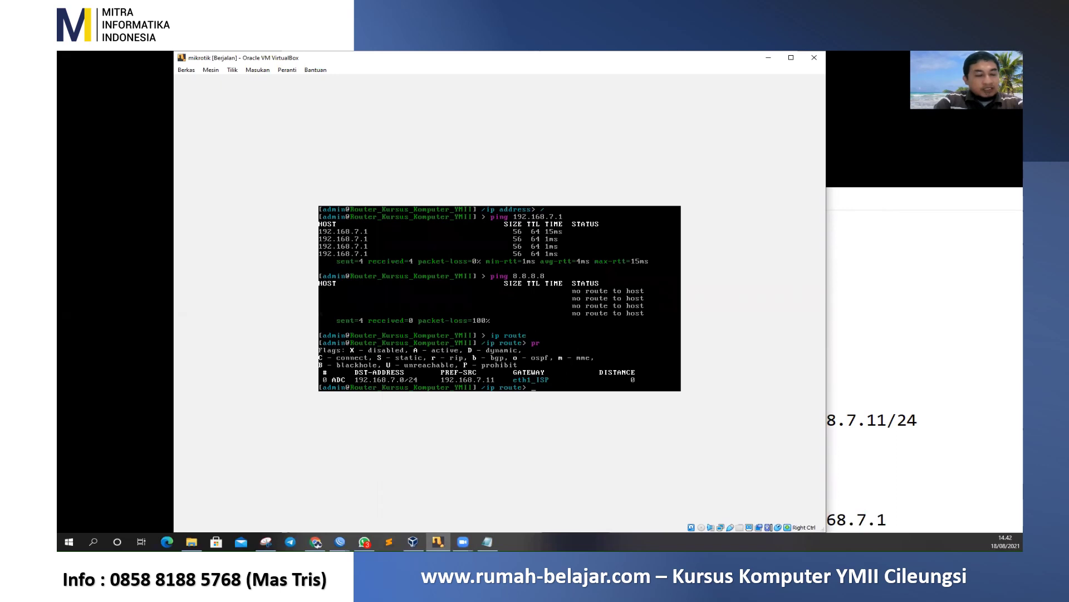
Begin a route entry command with add dst-address=0.0.0.0/0, without running it
text(add dst-address=)
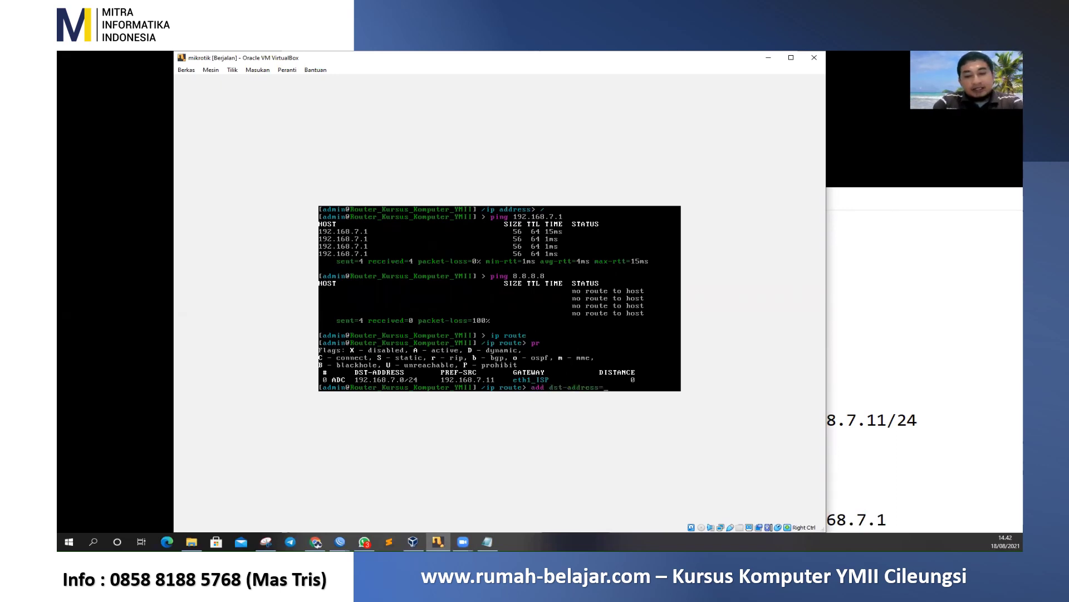
text(0.0.0.0/)
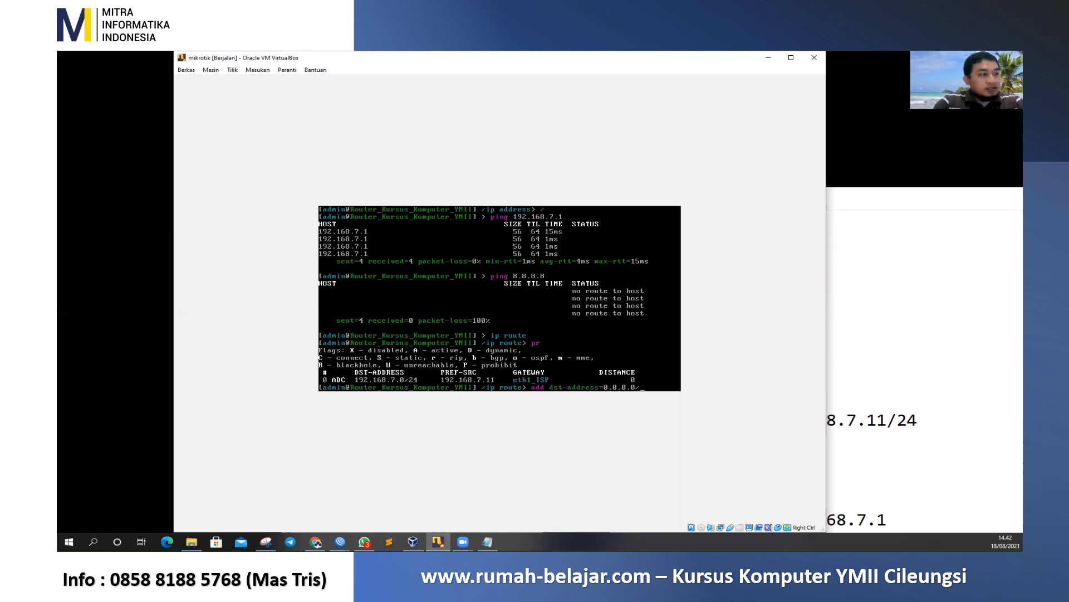
text(0)
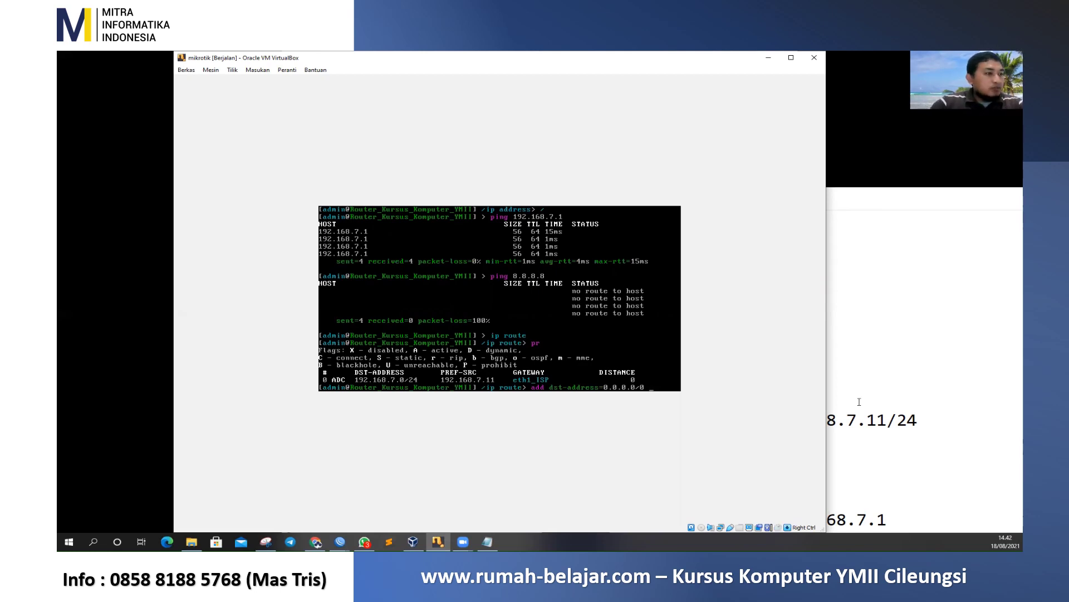
Switch to Notepad, add the line "0.0.0.0/0 all ip / semua ip" below the Mikrotik heading and highlight "all ip"
click(891, 275)
click(770, 222)
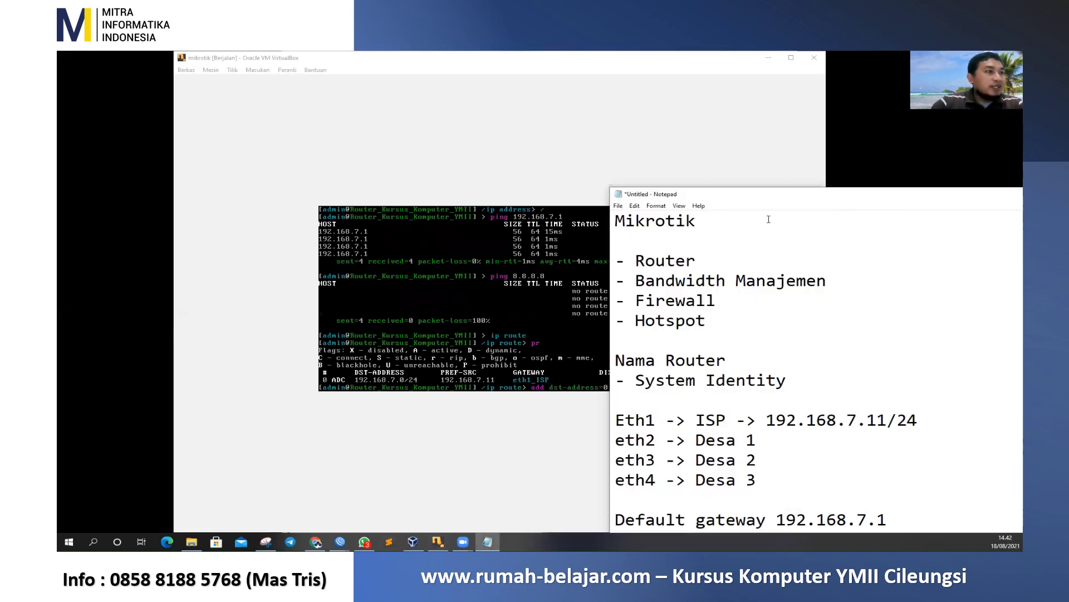
key(Return)
key(Return)
text(0.0.0.)
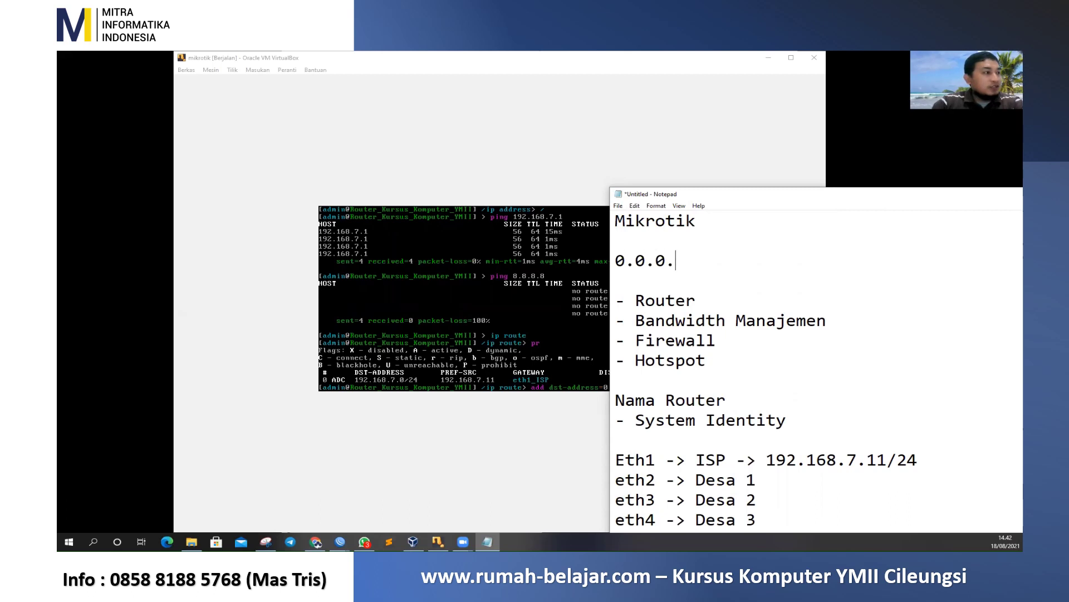
text(0/0 )
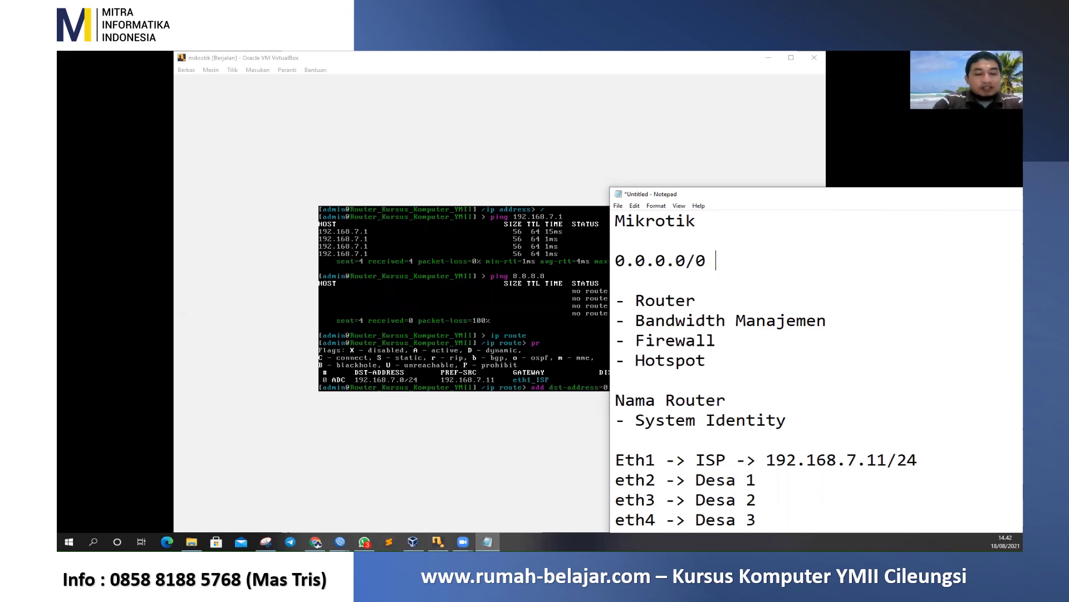
text(all ip)
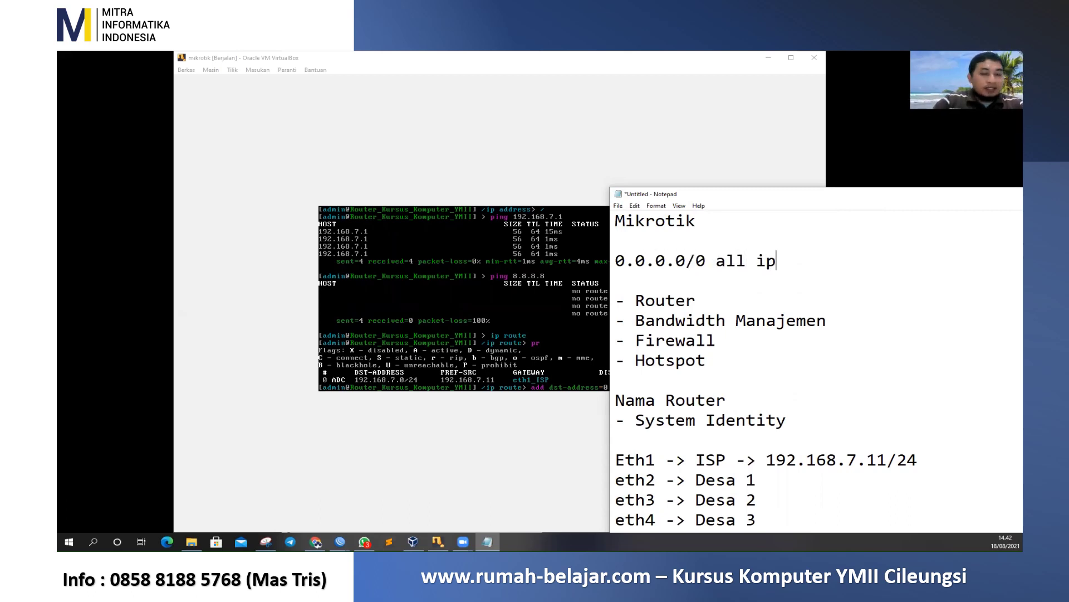
text( /)
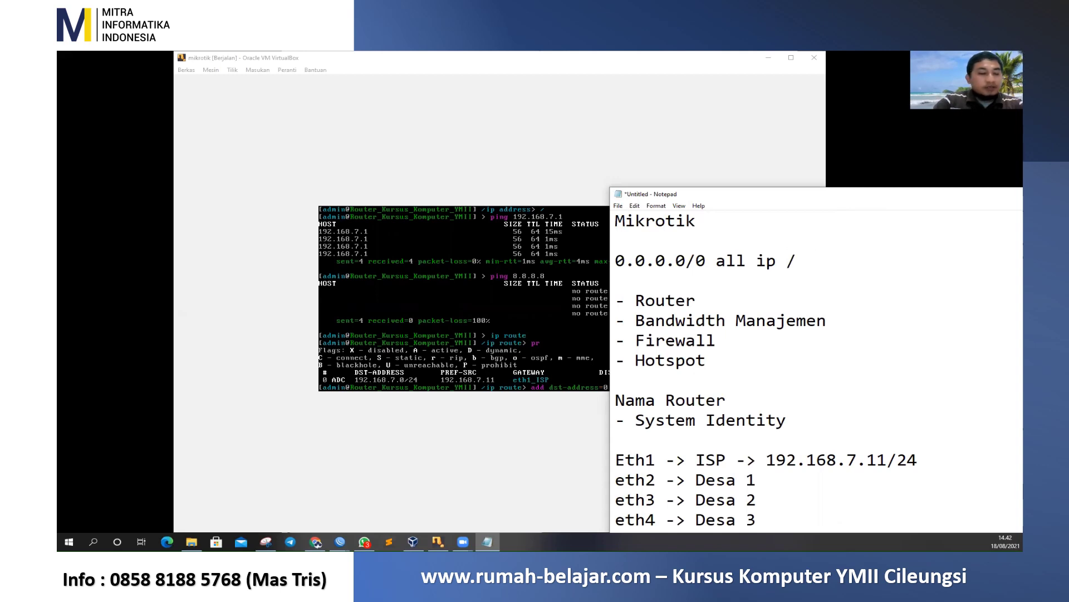
text( semua ip)
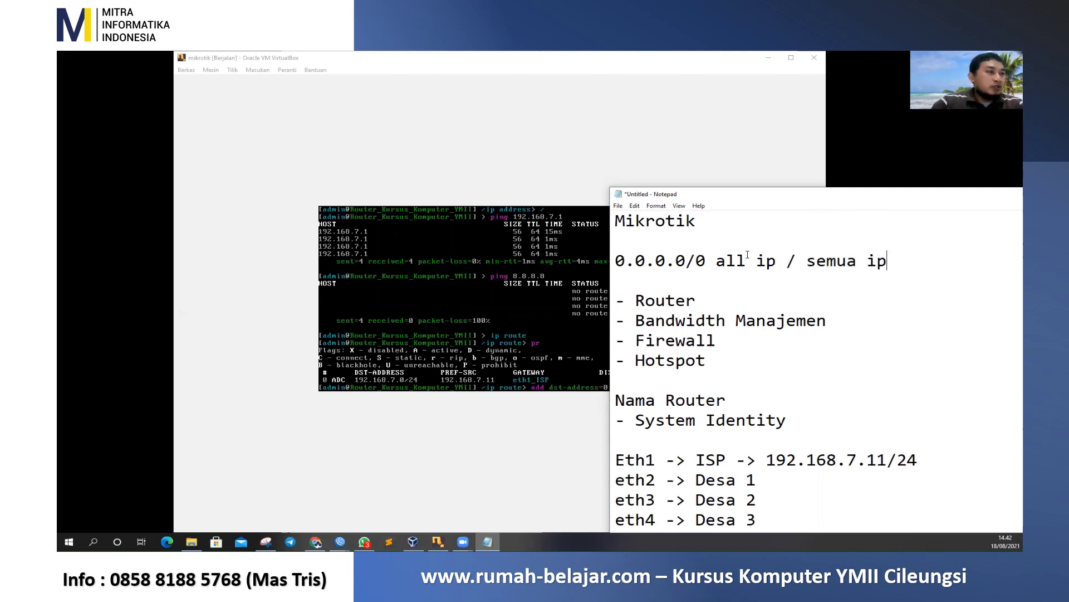
drag(716, 260, 786, 261)
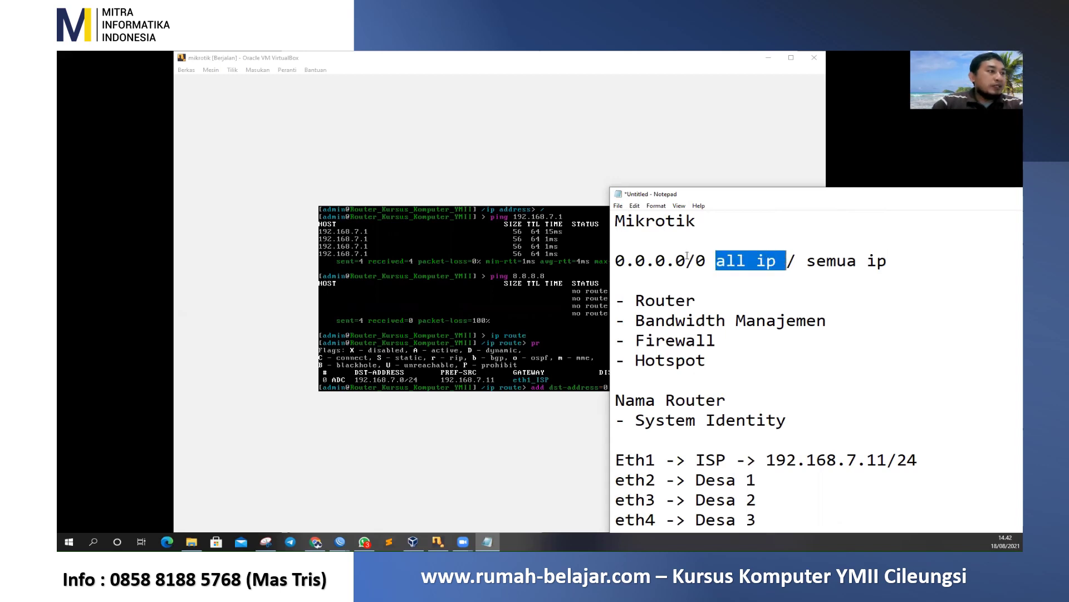
Return to the MikroTik console in VirtualBox, add the 0.0.0.0/0 route with gateway=8.8.8.8 and print the routing table
click(623, 145)
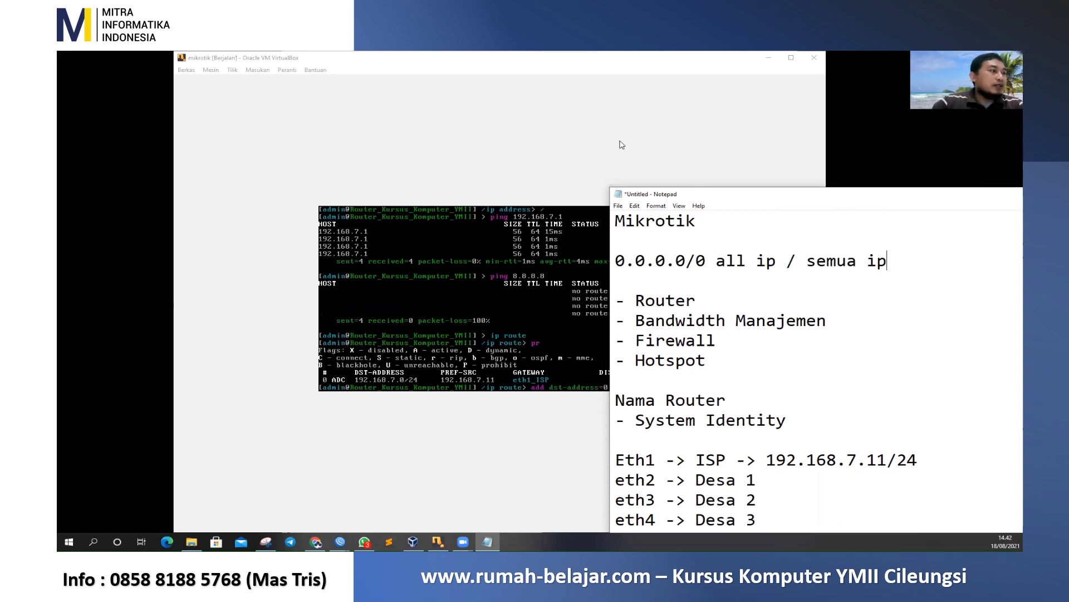
text(0.0.0/0)
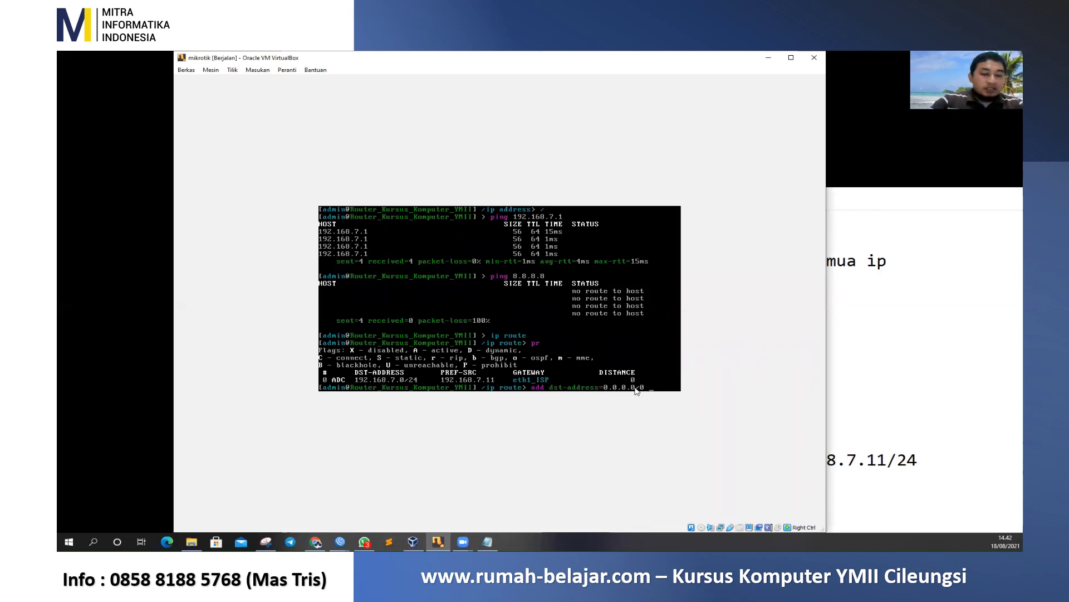
text( gateway=)
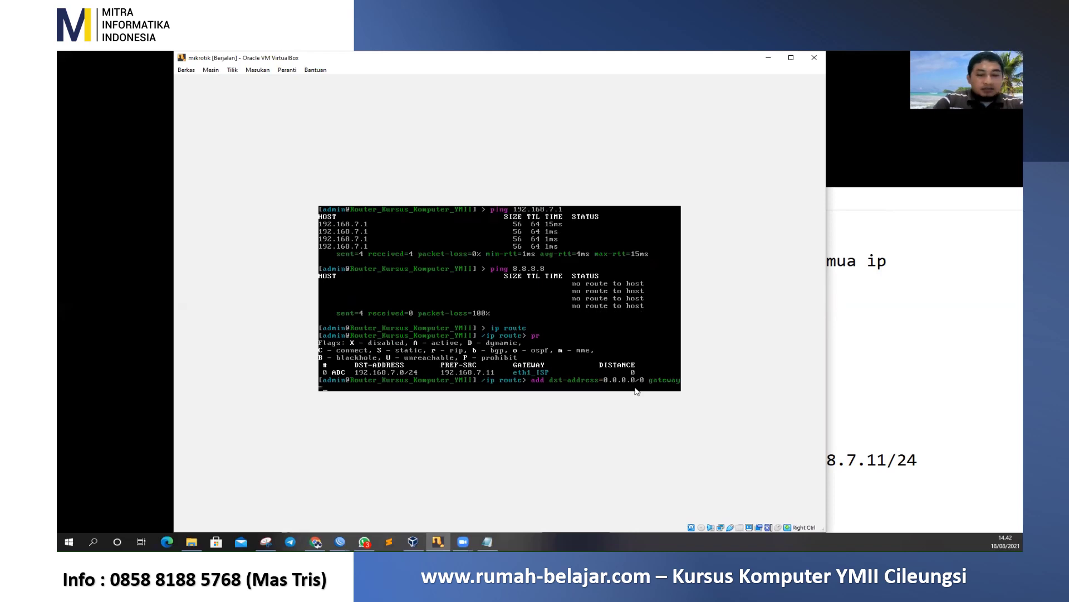
text(8.8.8.8)
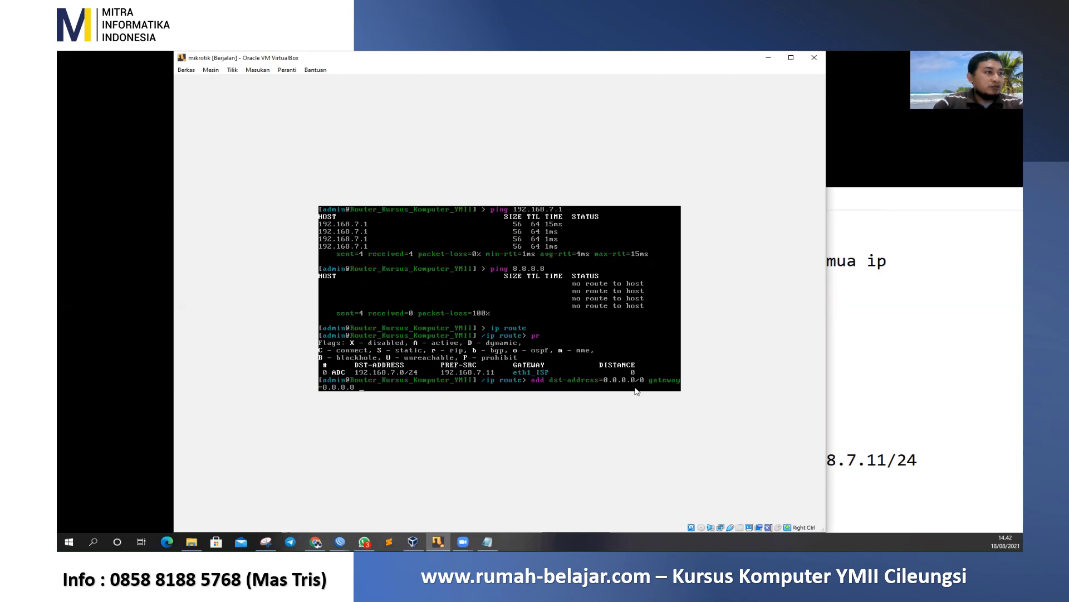
key(Return)
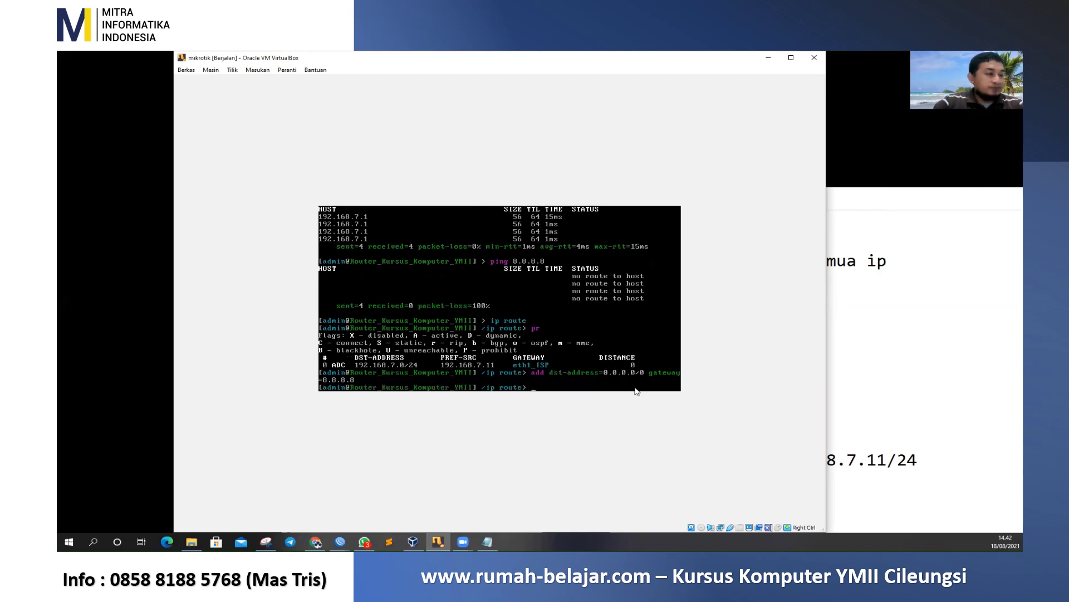
key(Return)
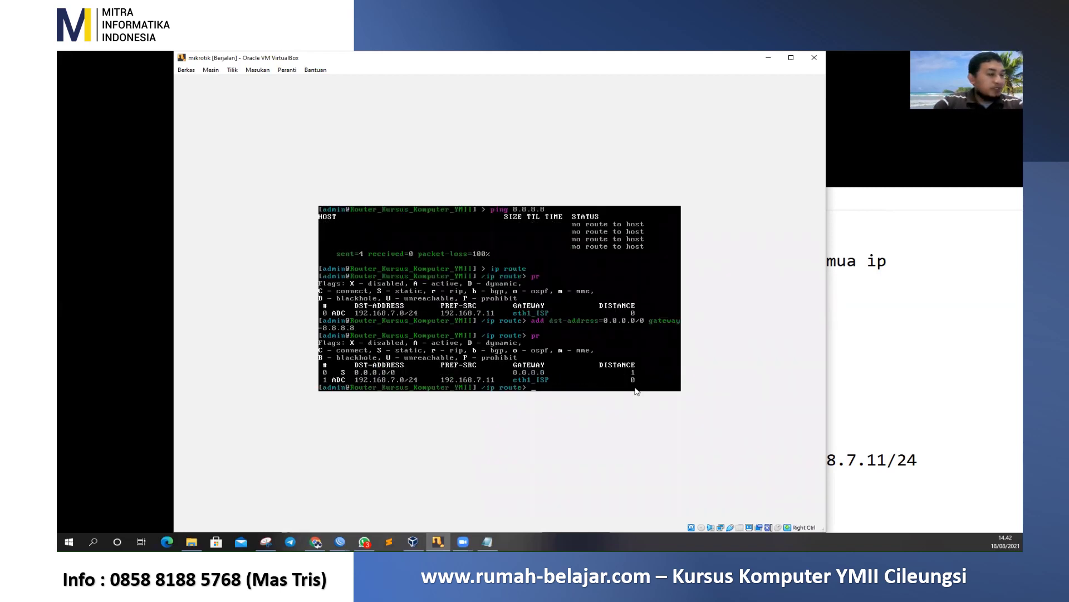
Go back to the root level, ping 8.8.8.8 to test the new route and stop the ping after a few attempts
text(/)
key(Return)
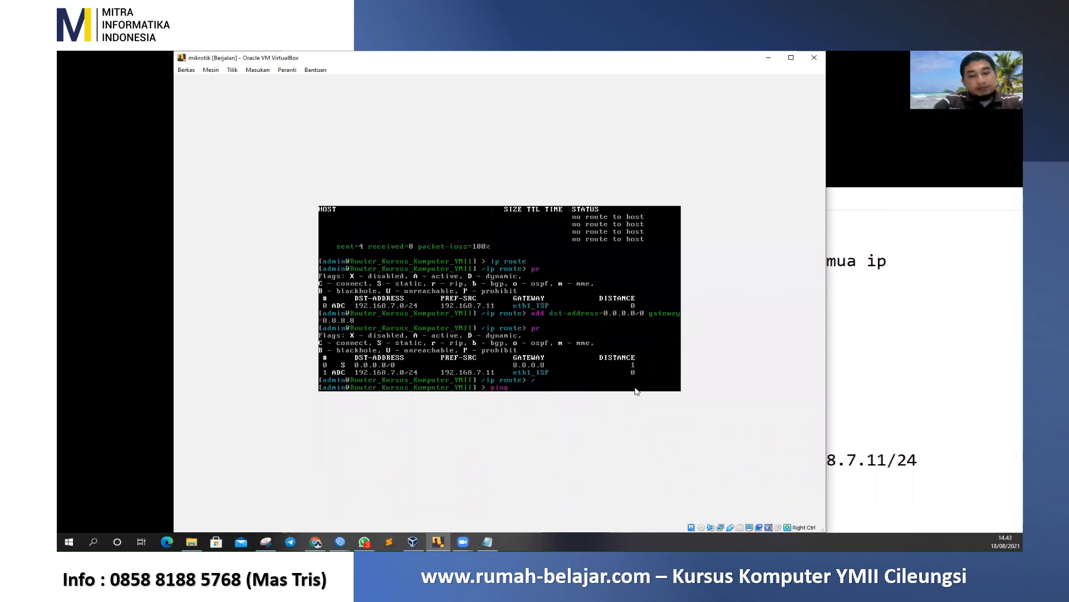
text(ping 8.8.8.8)
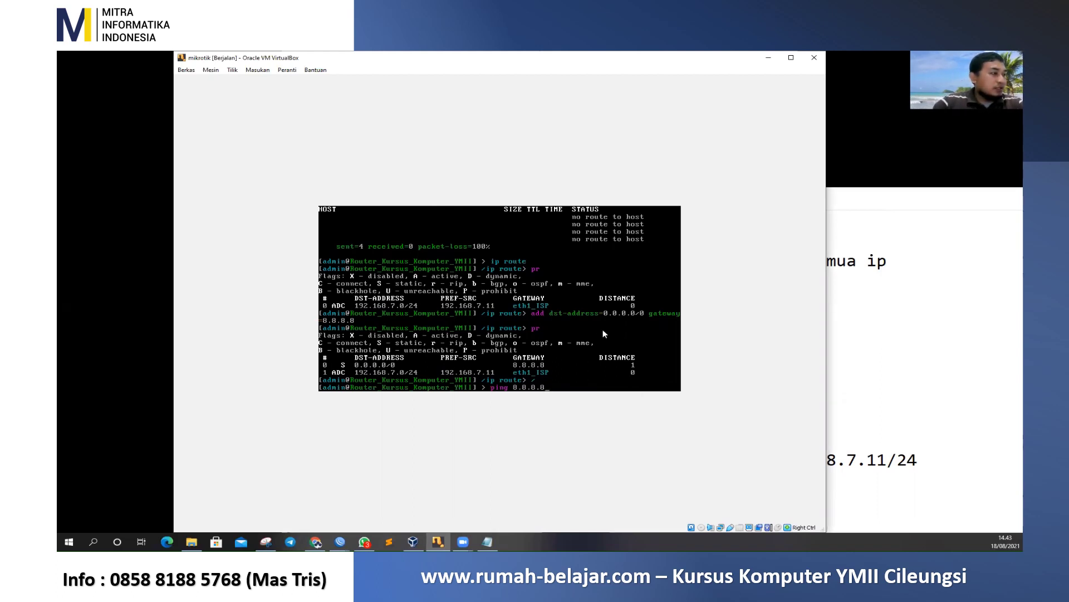
key(Return)
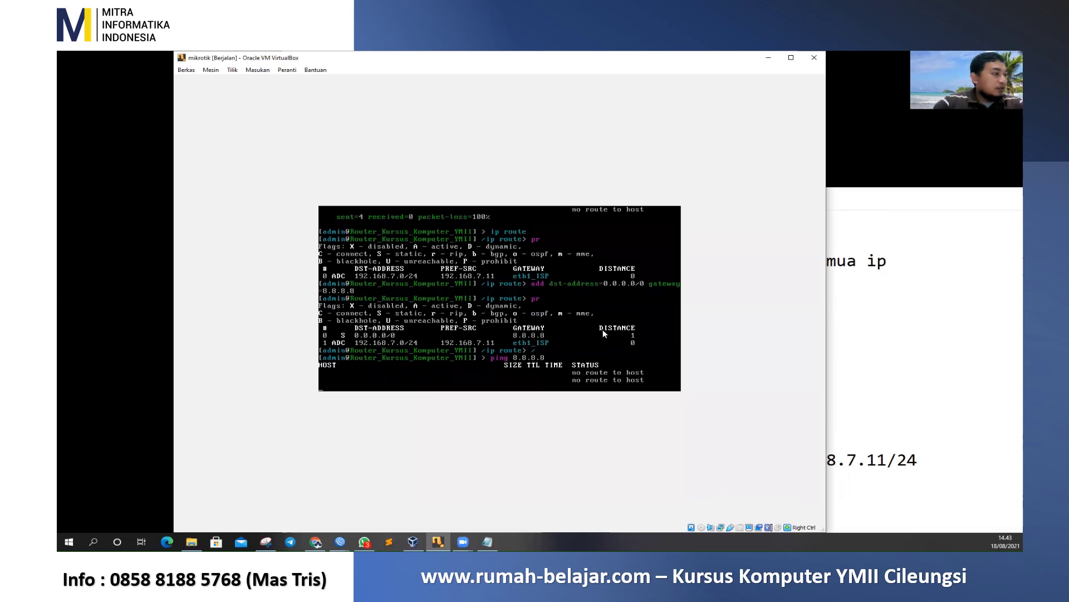
key(ctrl+c)
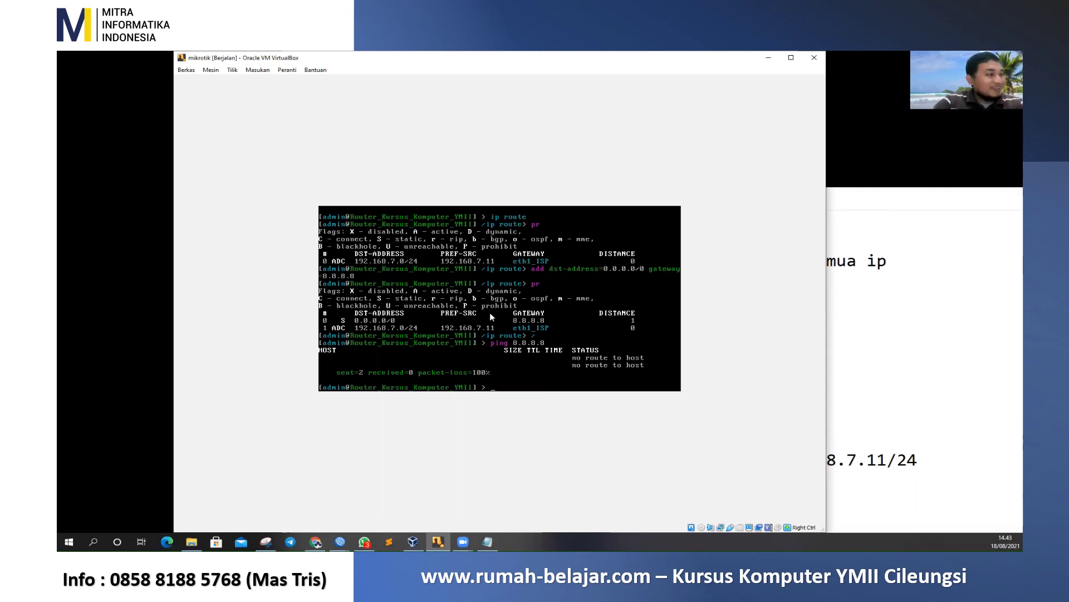
Enter the ip route level again and print the routing table with pr
text(ip ro)
key(Return)
text(pr)
key(Return)
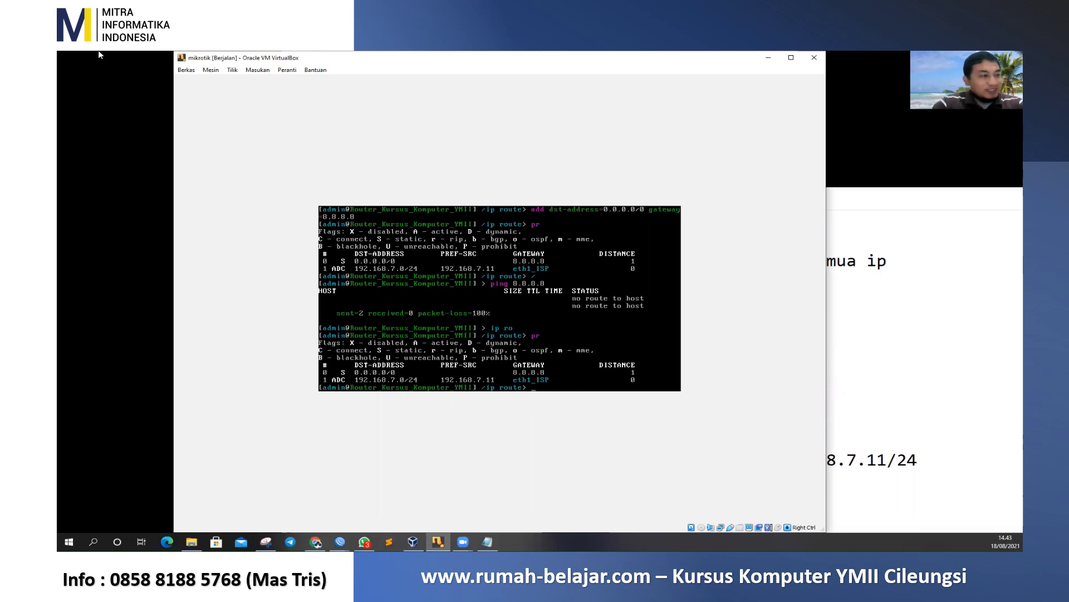
Switch to Notepad and add the line "gateway 192.168.7.1" directly below the 0.0.0.0/0 note
click(839, 321)
scroll(888, 419, down, 1)
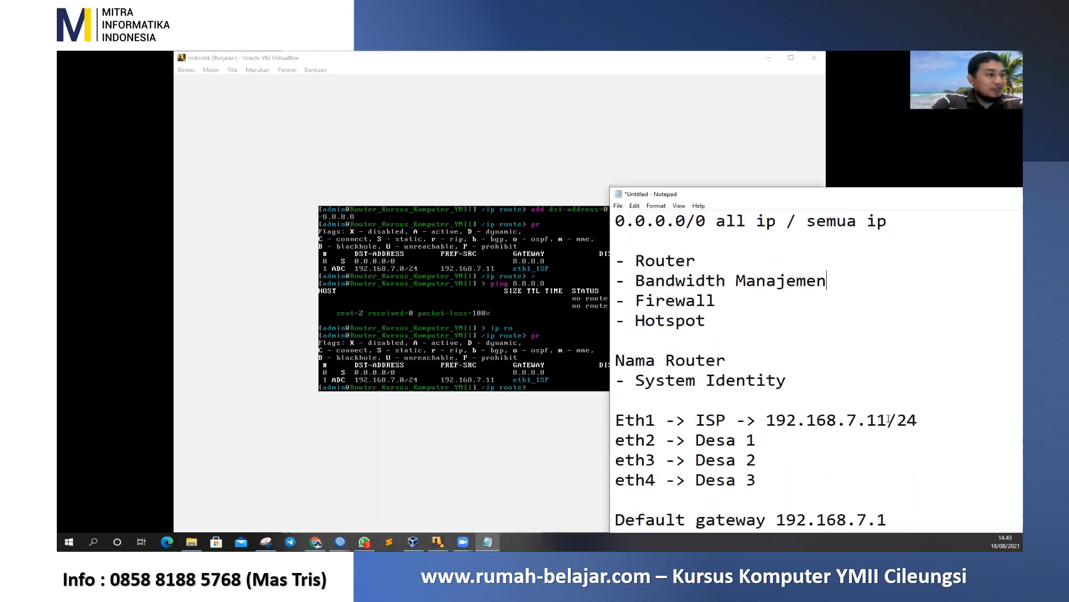
scroll(888, 237, up, 1)
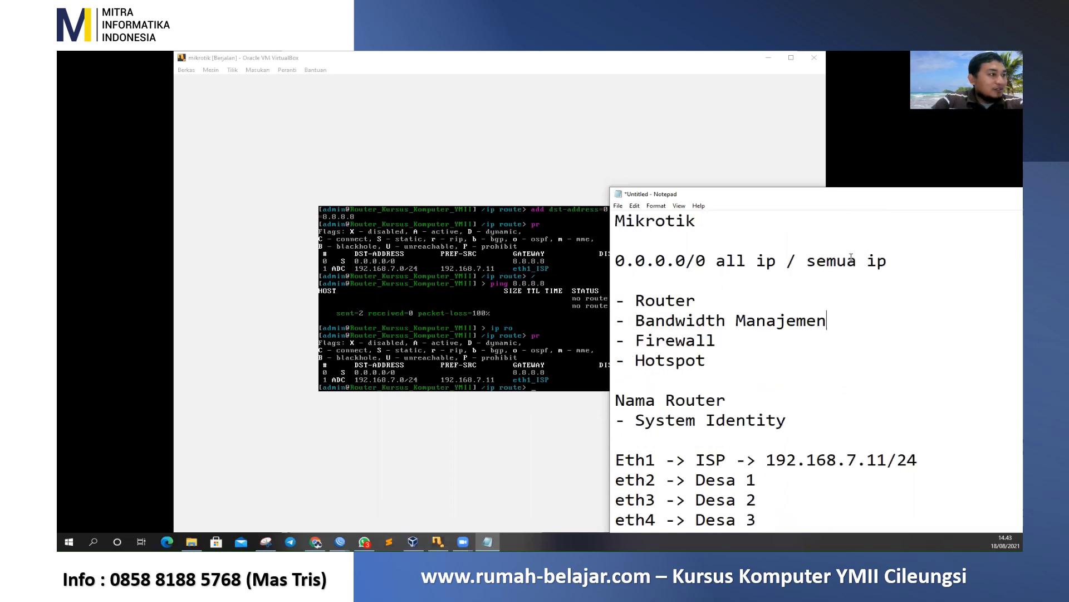
click(921, 265)
key(Return)
text(ga)
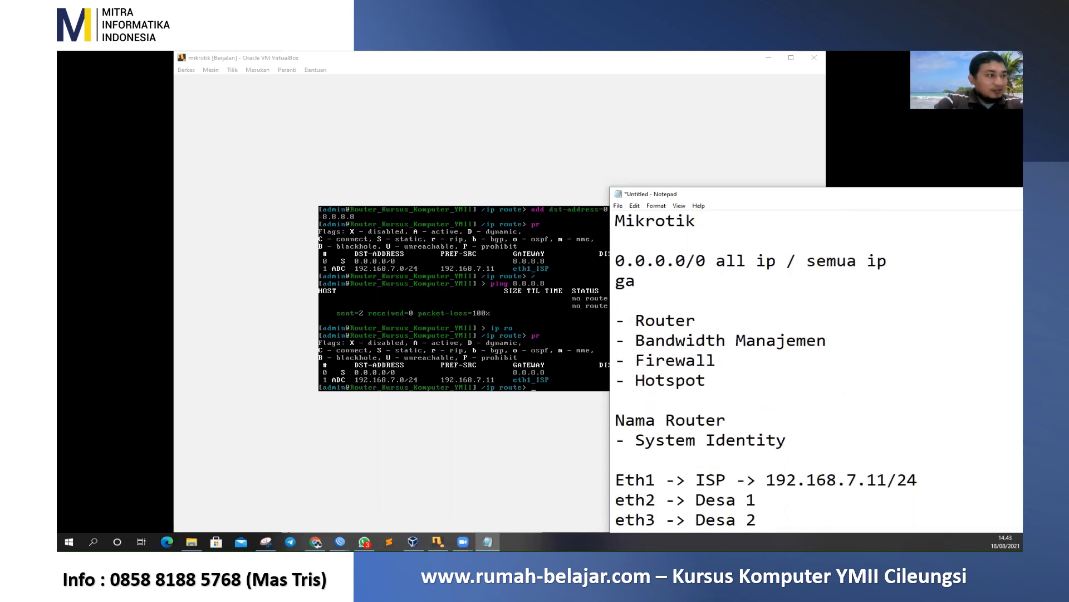
text(teway 192.)
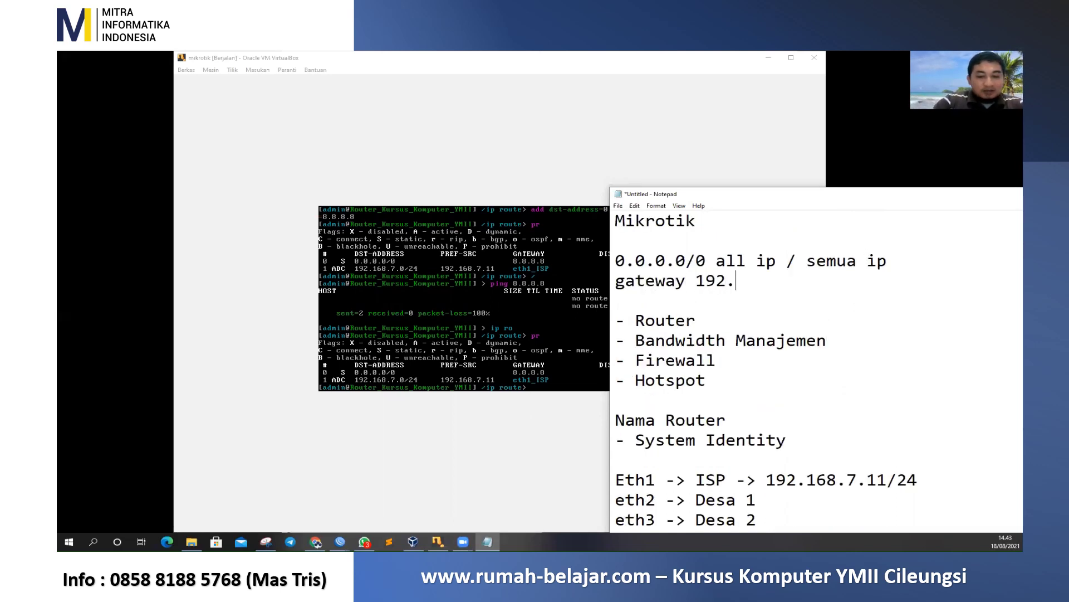
text(168.7)
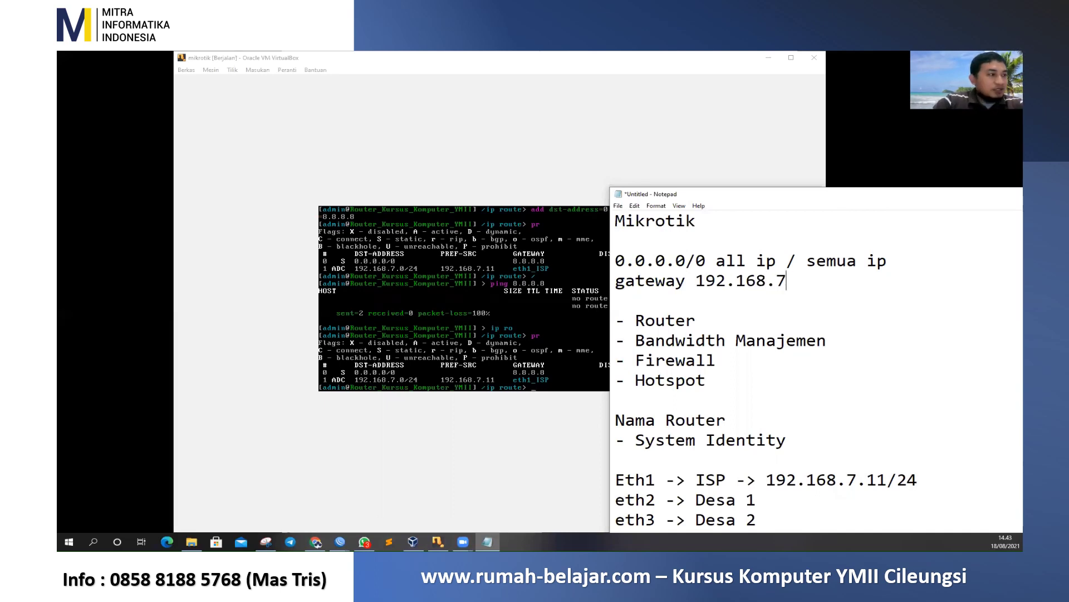
text(.1)
Switch back to the MikroTik console, change route 0 to gateway=192.168.7.1 and print the routing table
key(alt+Tab)
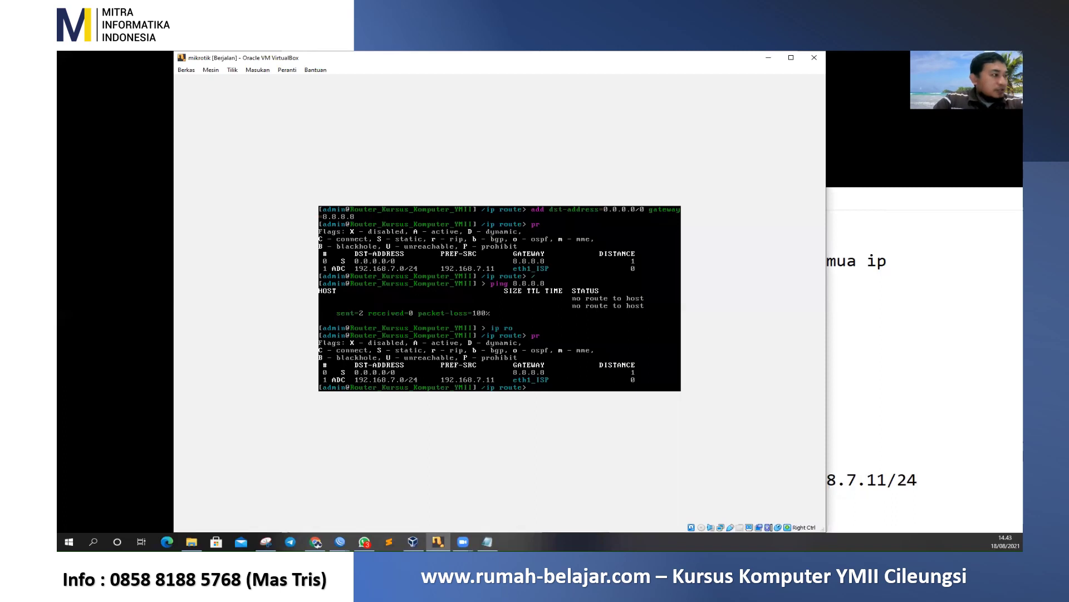
key(Return)
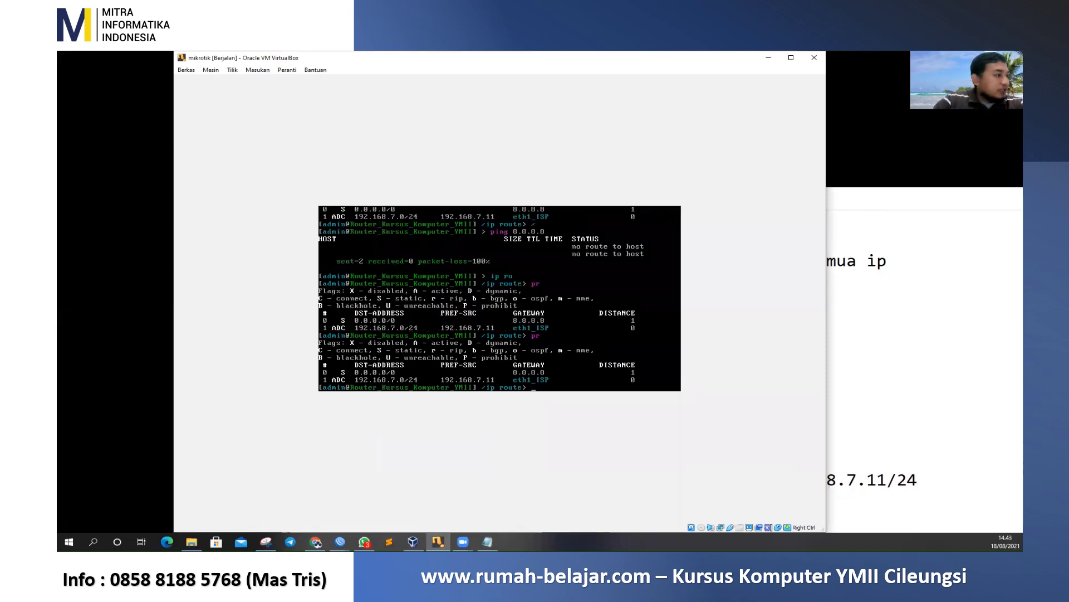
text(set 0 )
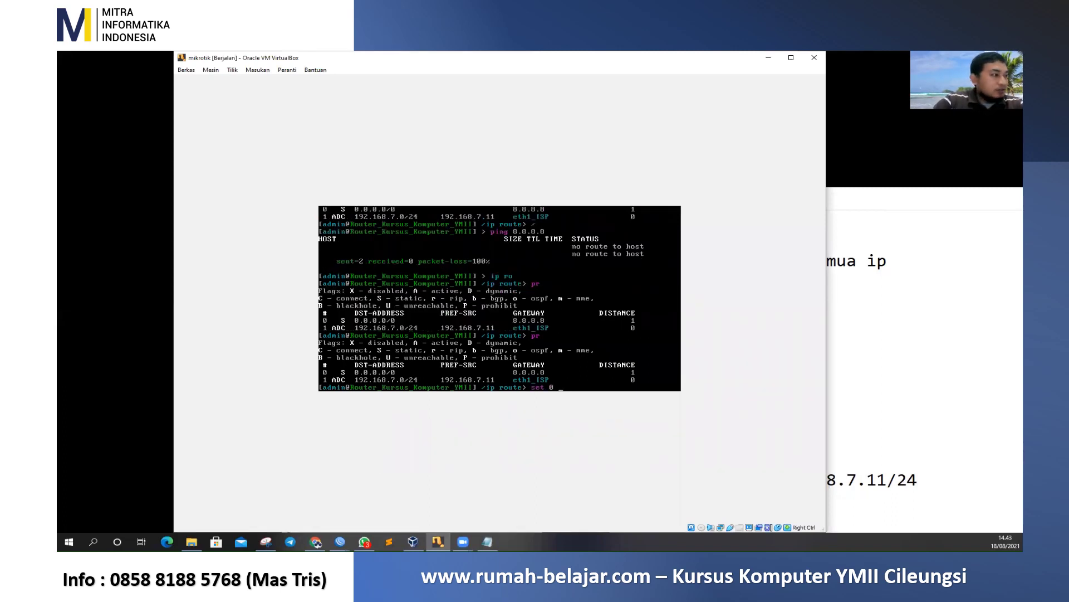
text(gateway=1)
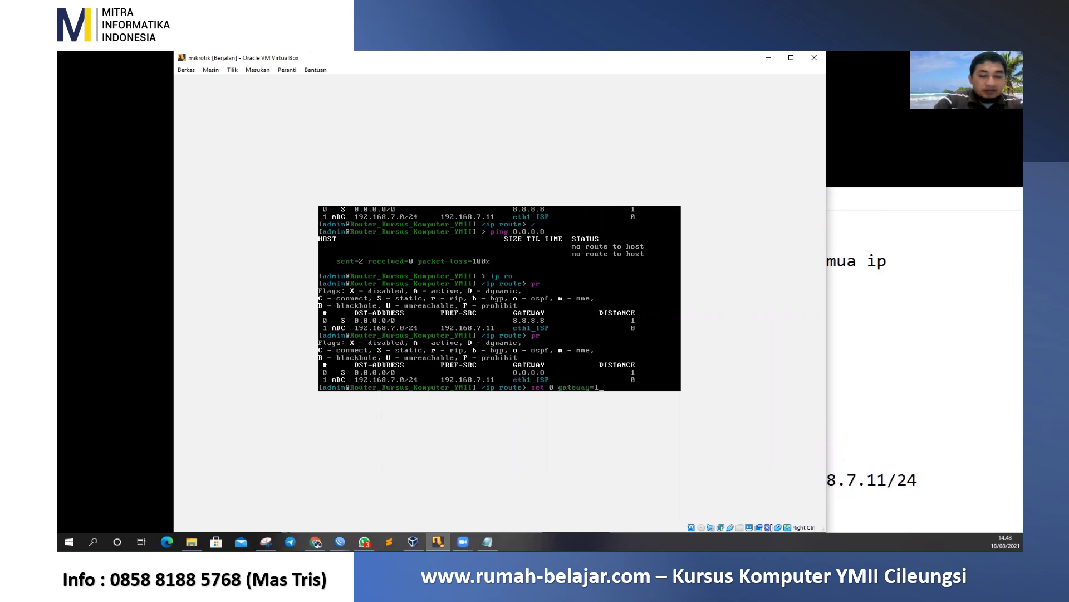
text(92.168.7.1)
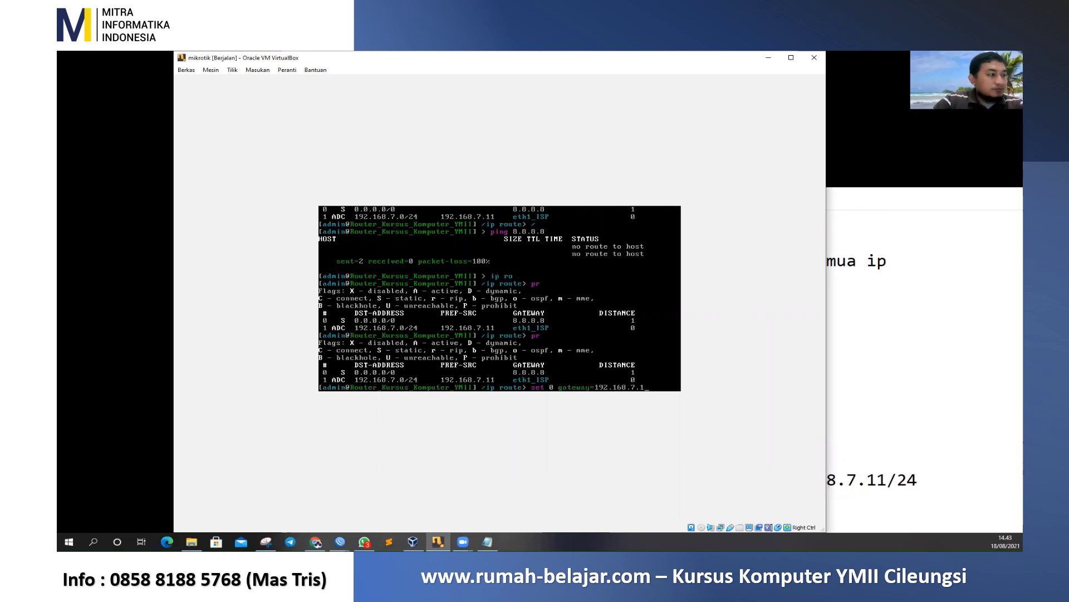
key(Return)
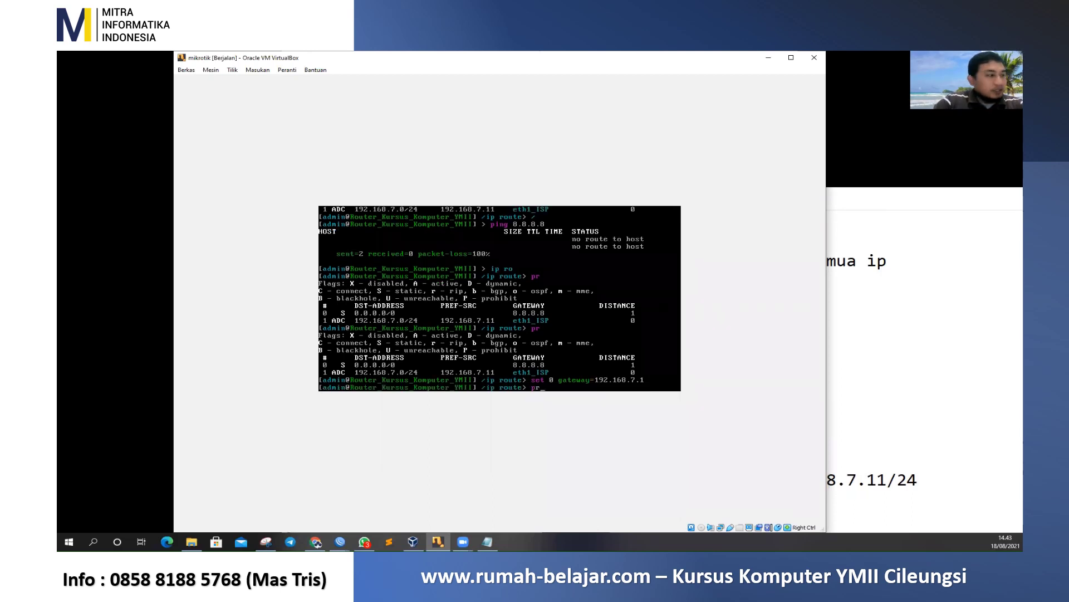
text(pr)
key(Return)
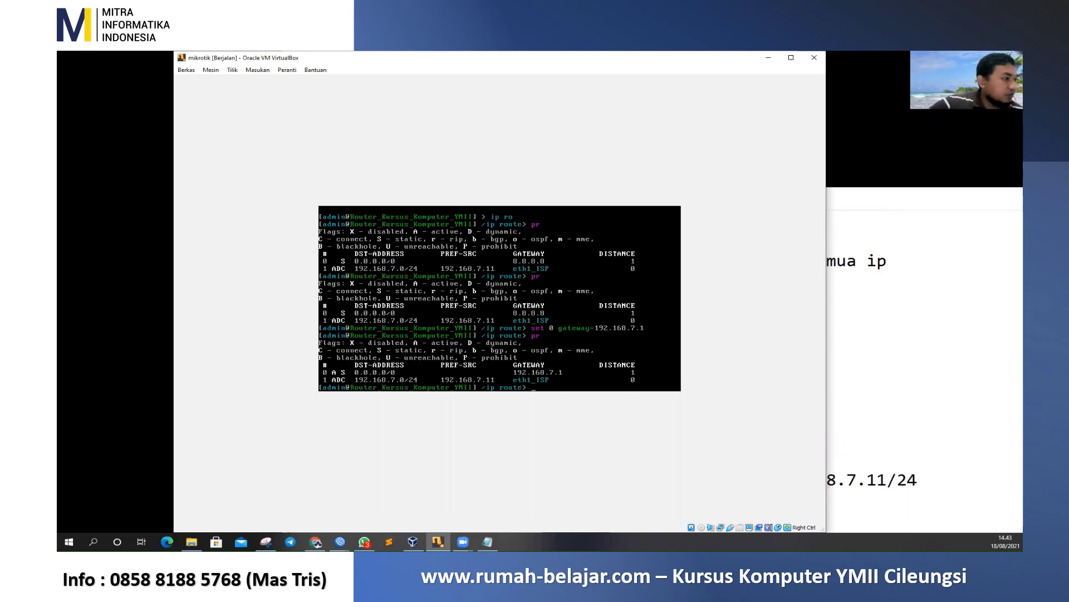
Return to the root level and ping 8.8.8.8 through the corrected gateway, stopping after a few replies
text(/)
key(Return)
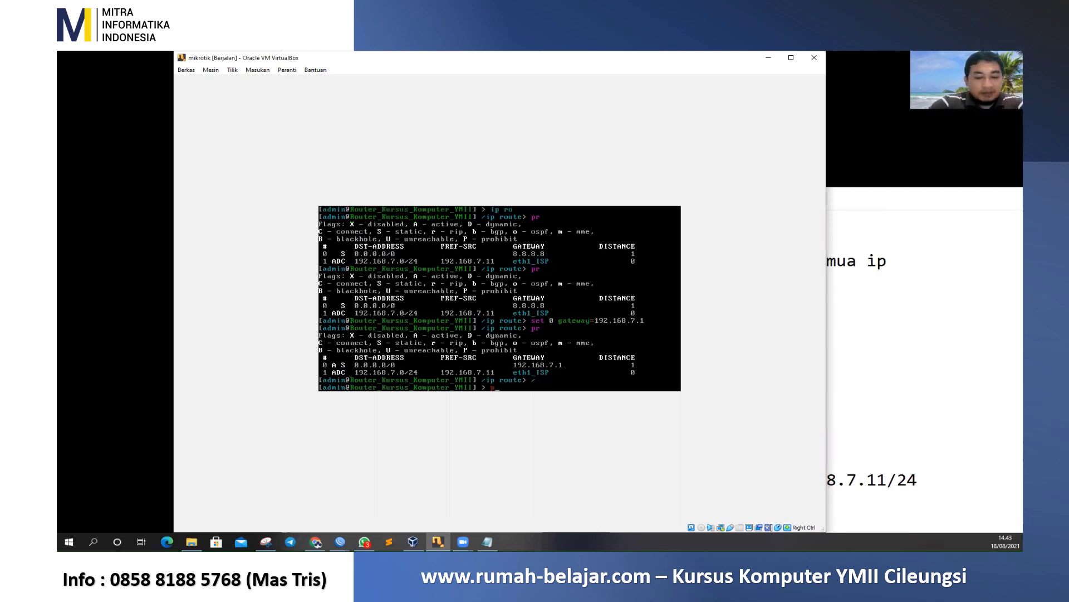
text(ping 8.)
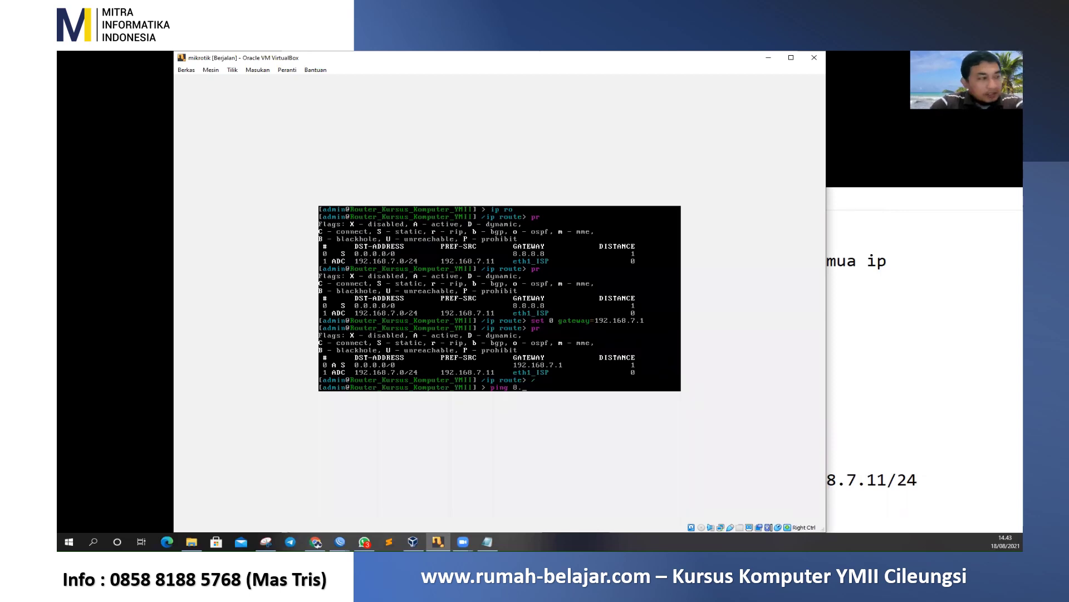
text(8.8.8)
key(Return)
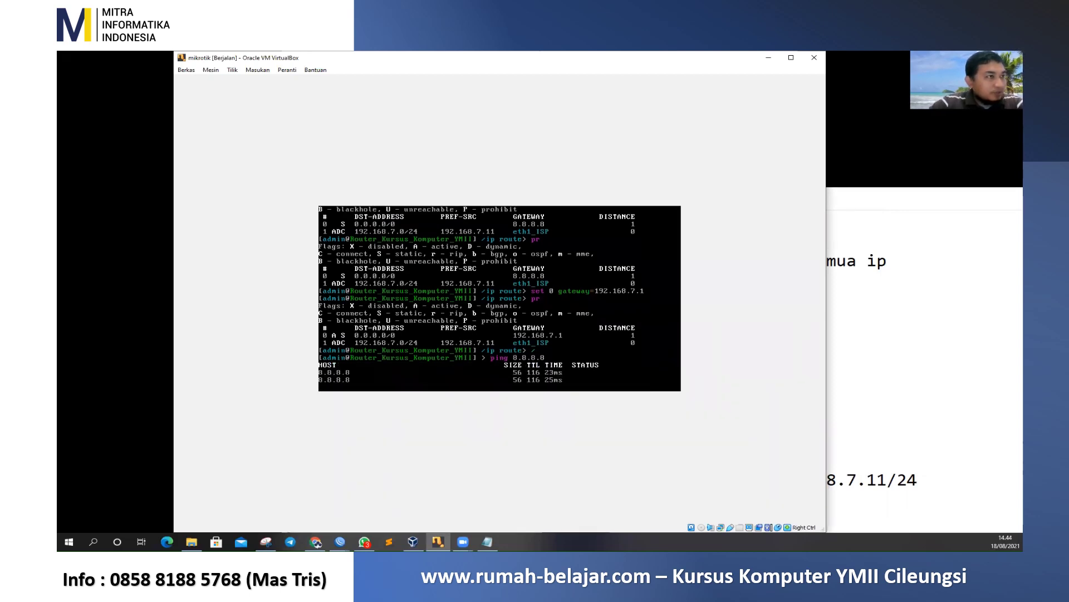
key(ctrl+c)
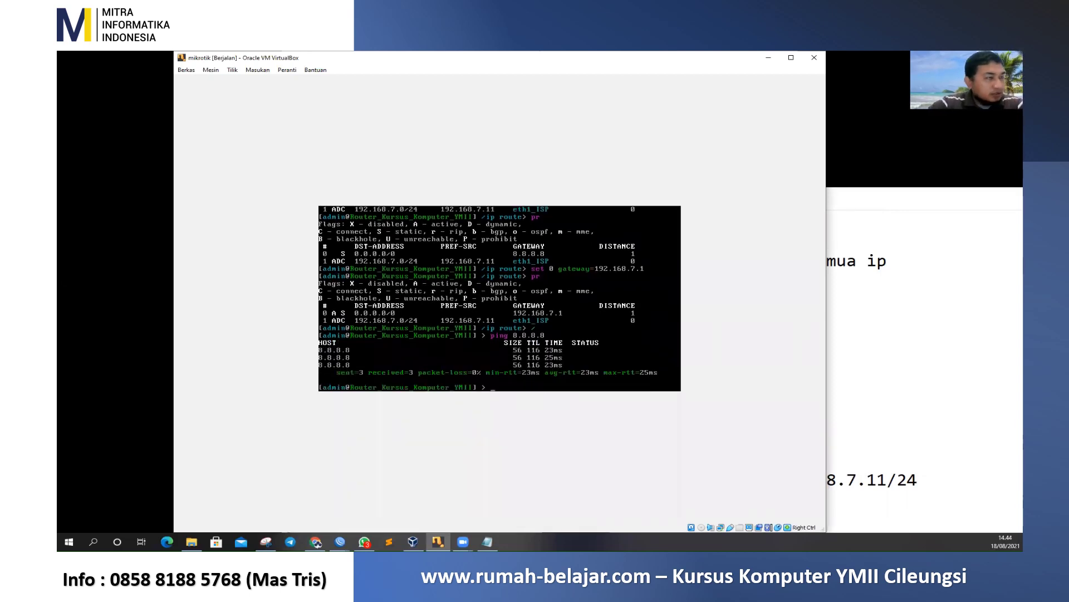
Ping detik.com from the router to test domain name resolution
text(ping)
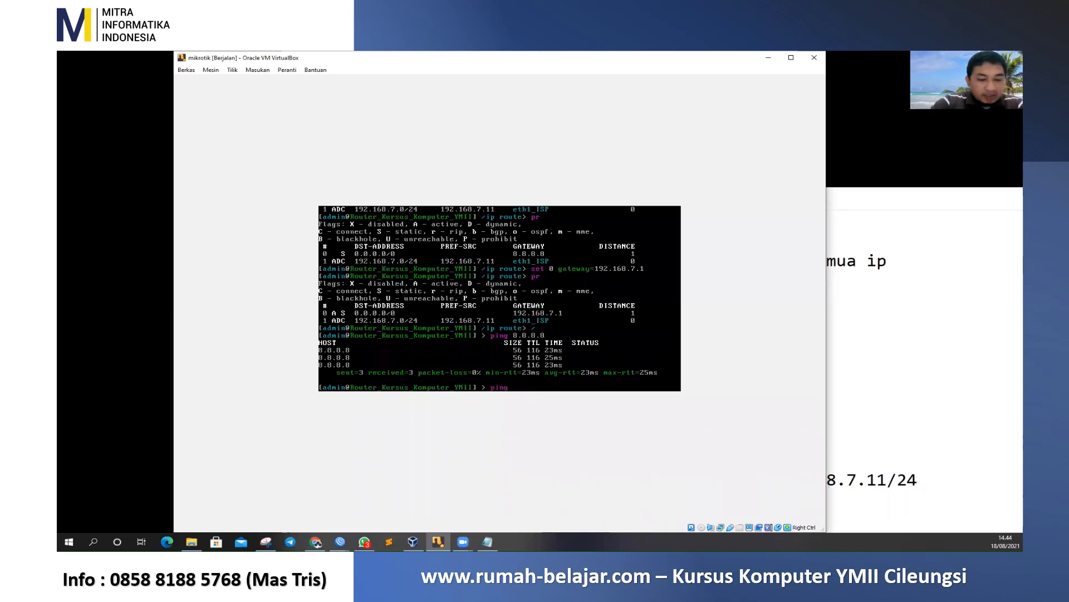
text( detik.com)
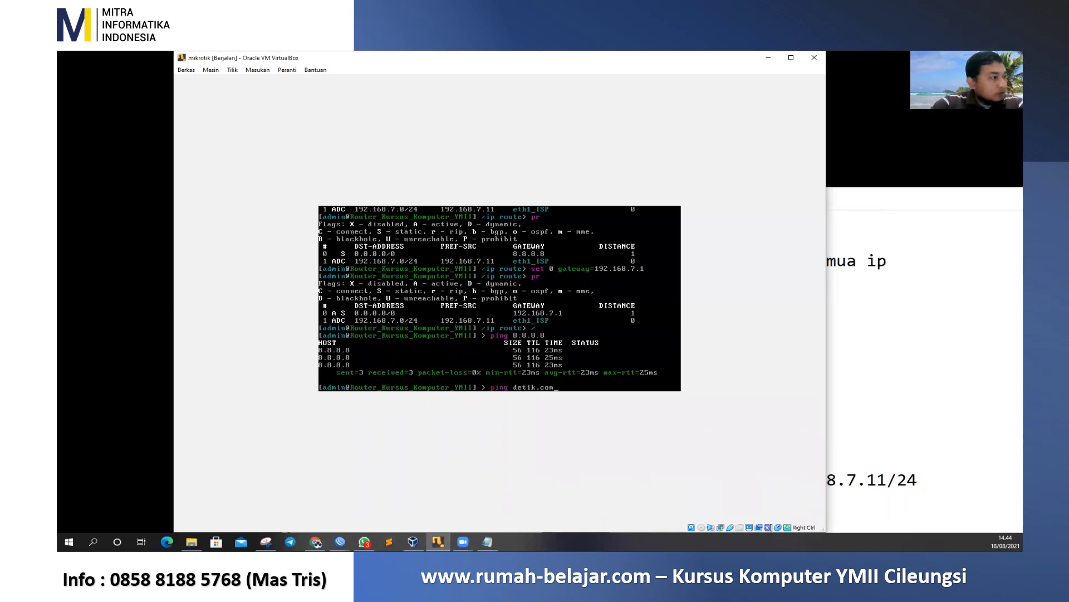
key(Return)
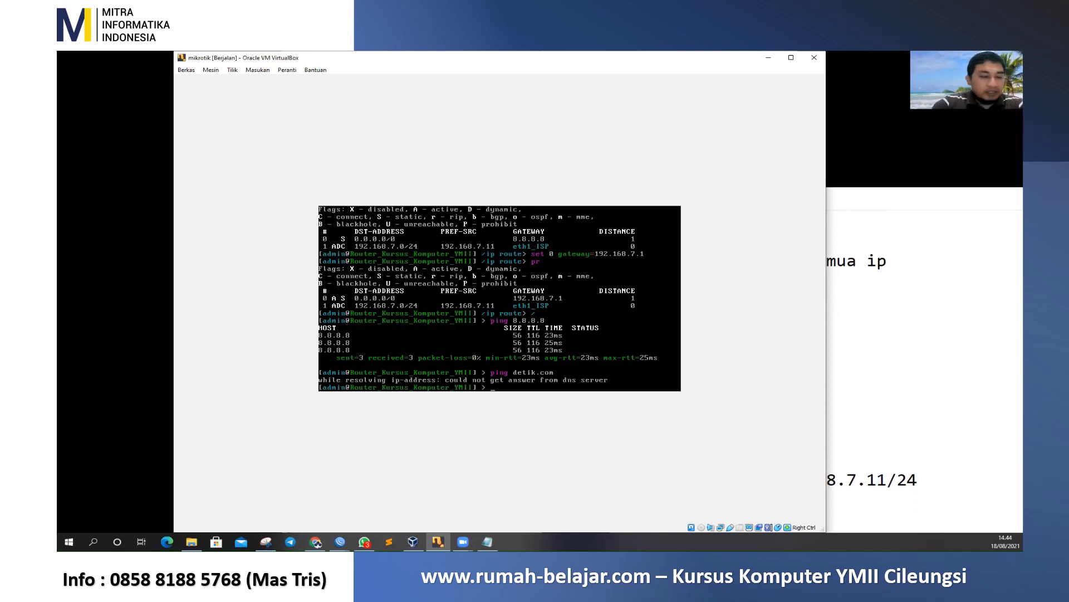
Enter the ip dns level and print the DNS settings with pr
text(dns)
key(Return)
text(pr)
key(Return)
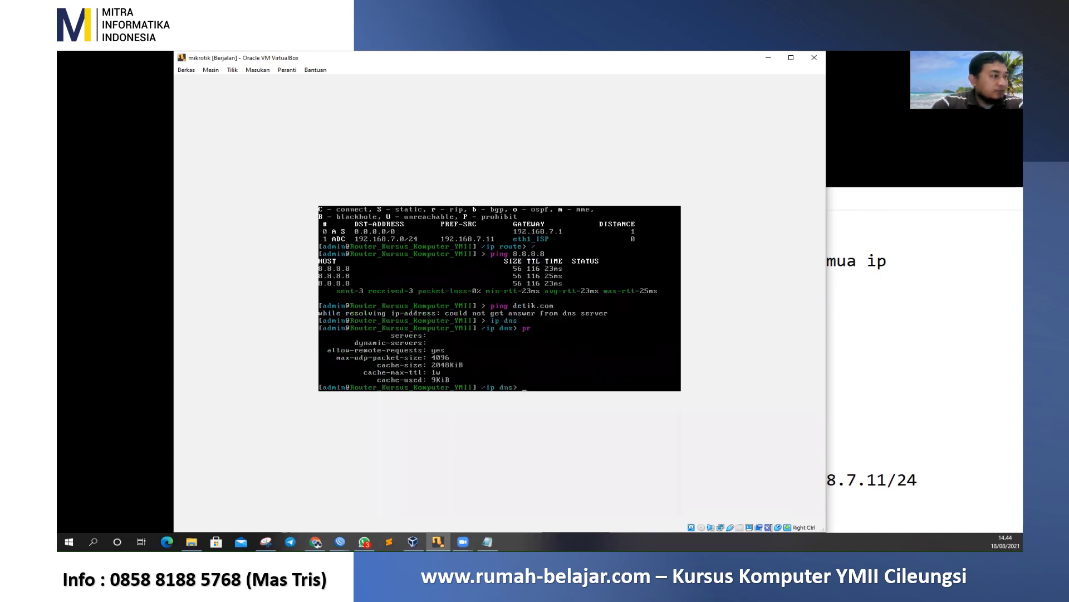
Set the DNS with servers=8.8.8.8 and allow-remote-requests=yes, and print the DNS settings with pr
text(set )
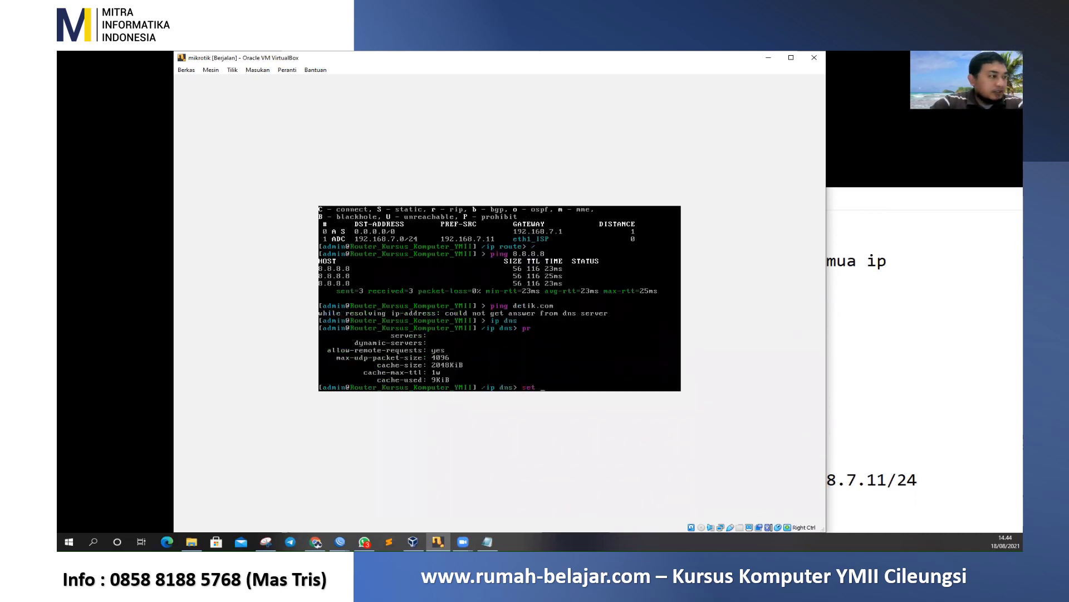
text(se)
key(Tab)
text(8.8)
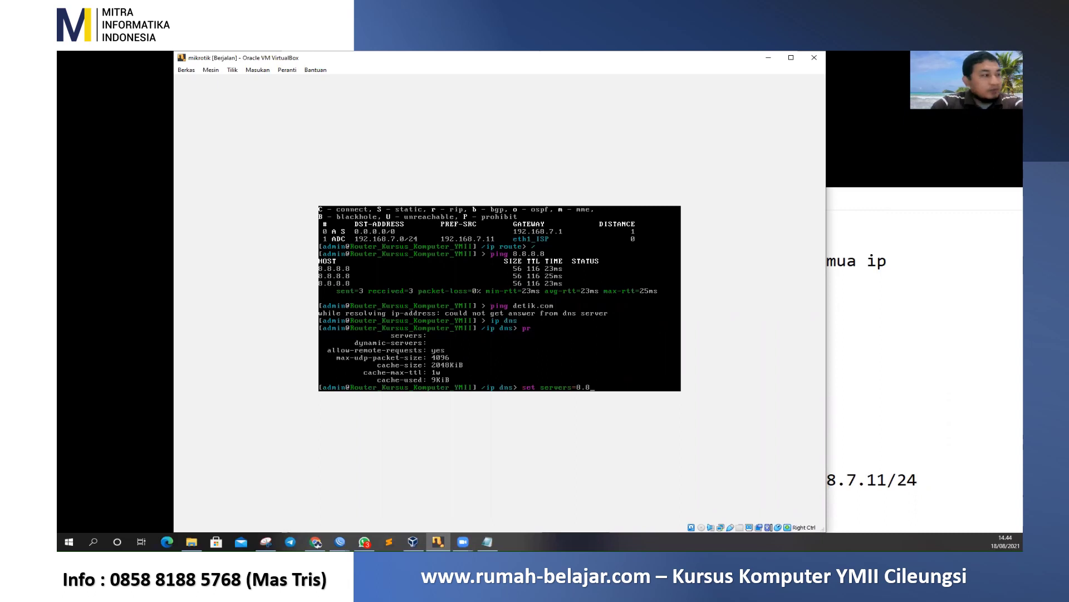
text(.8.8 al)
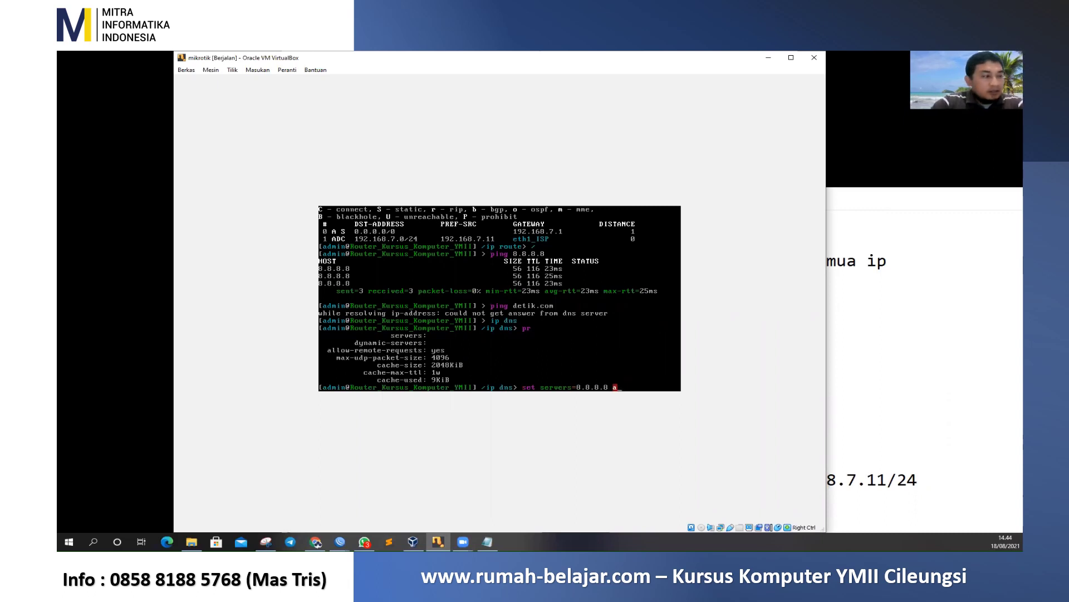
key(Tab)
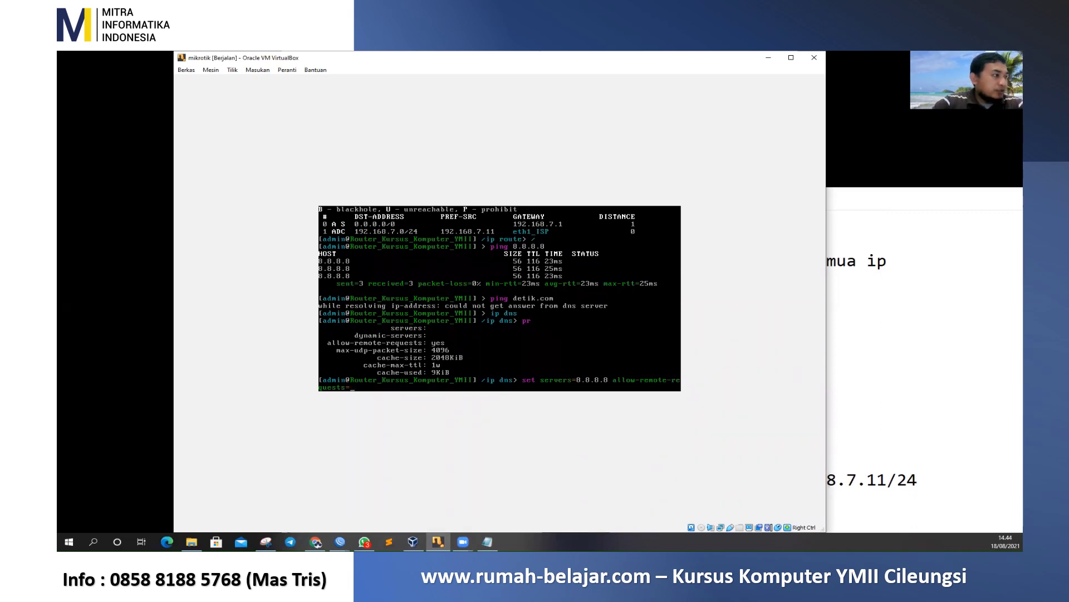
text(yes)
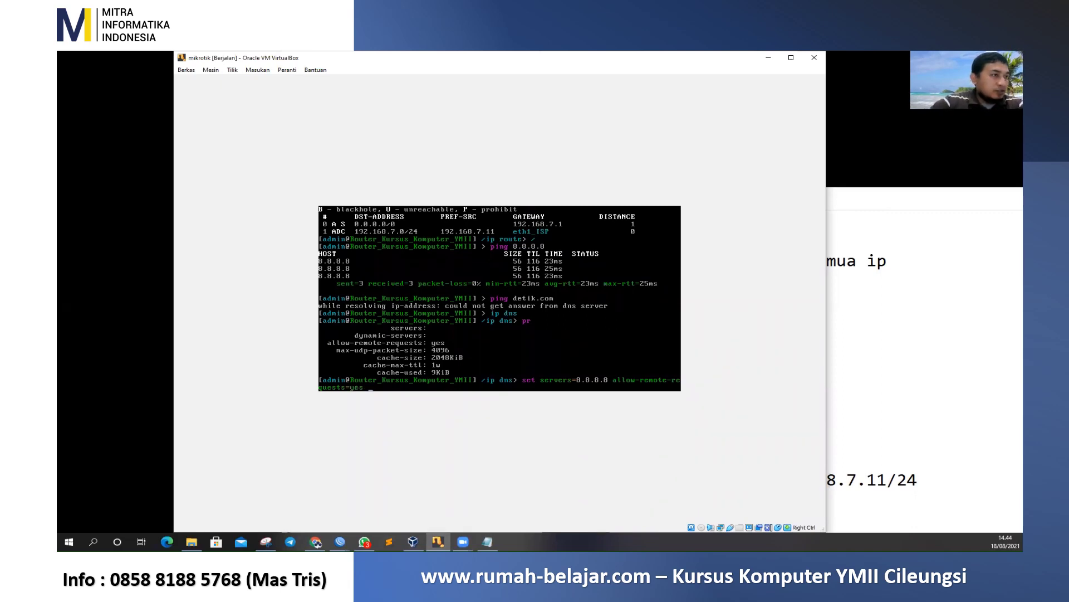
key(Return)
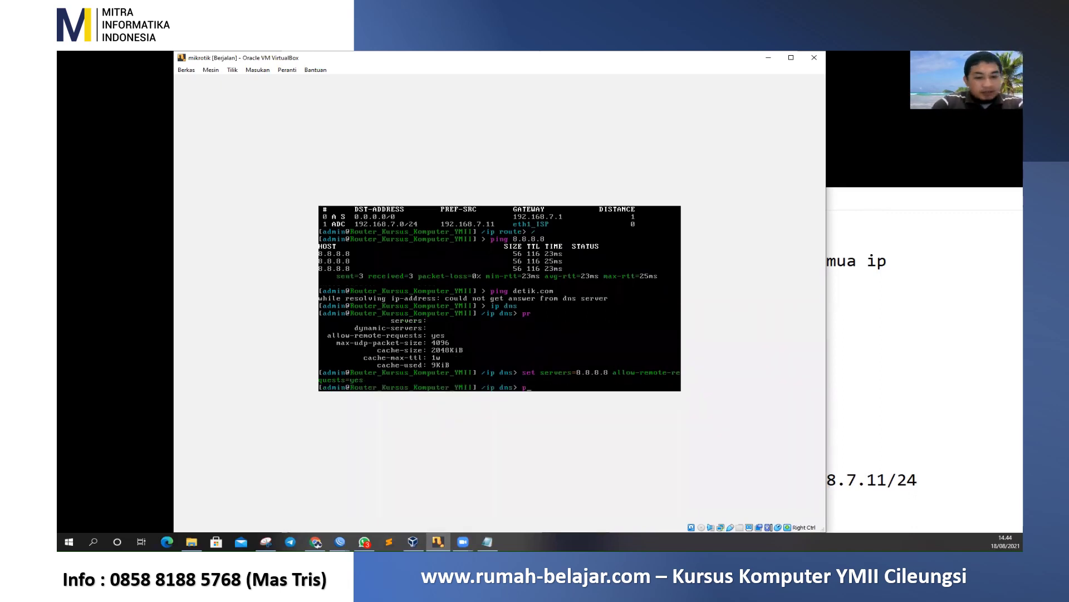
key(Return)
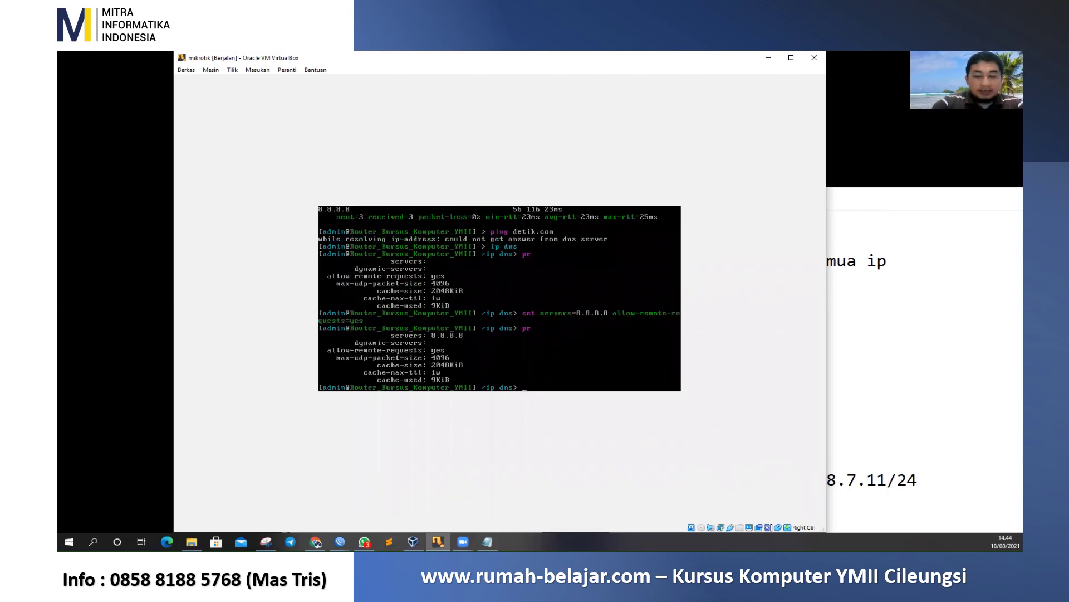
Return to the root level and ping detik.com to test name resolution, stopping after a couple of replies
text(/)
key(Return)
text(ping deti)
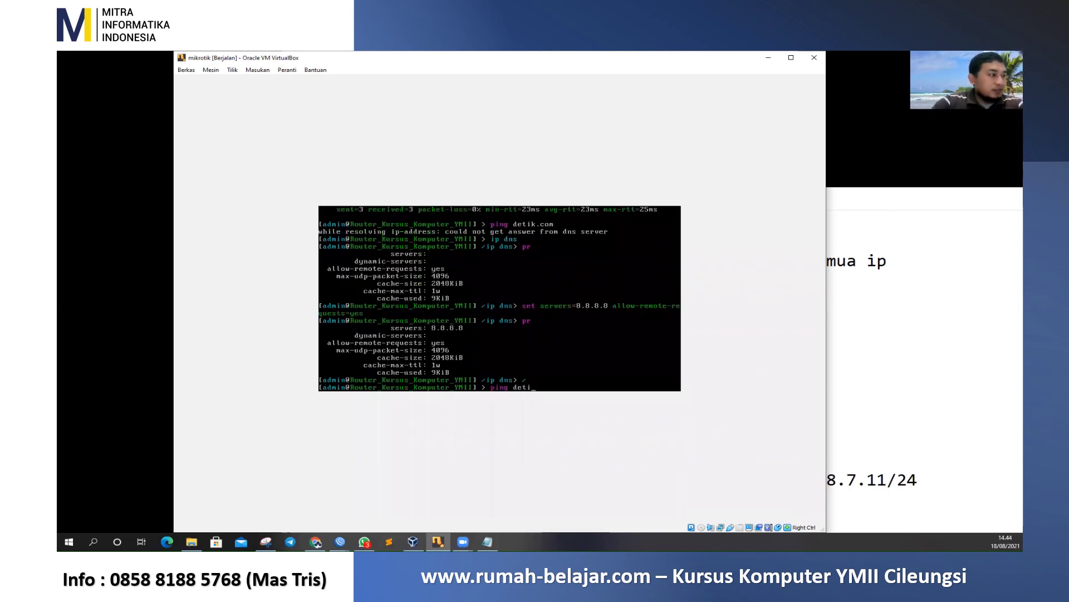
text(k.com)
key(Return)
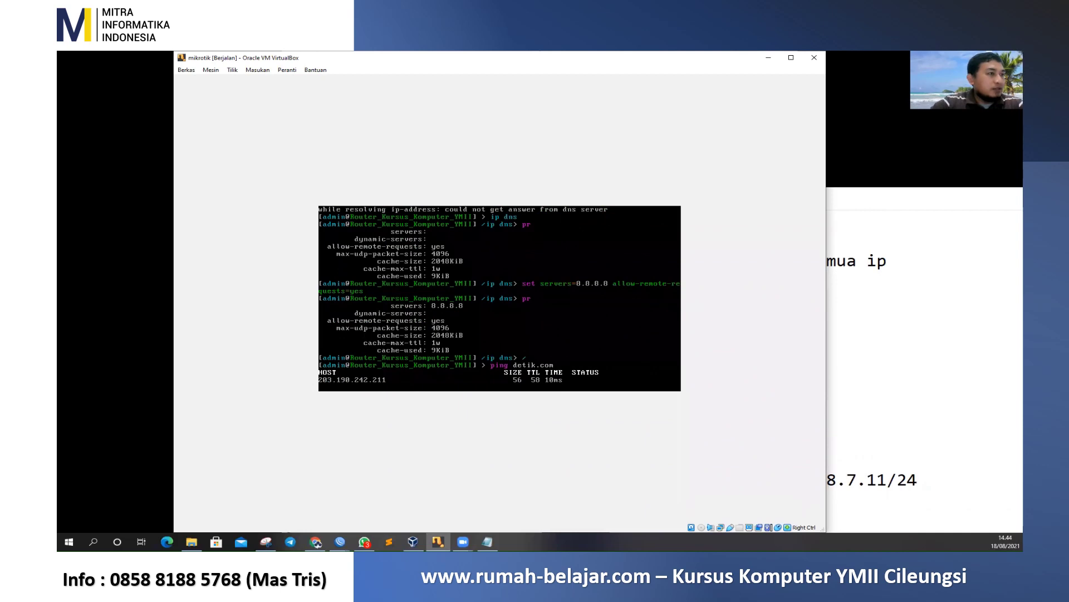
key(ctrl+c)
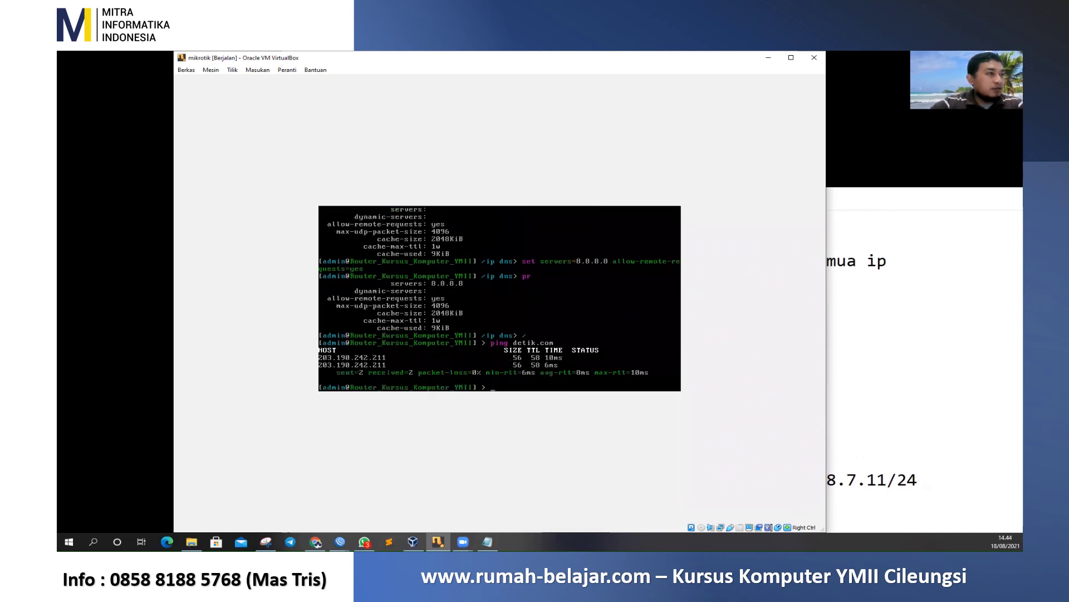